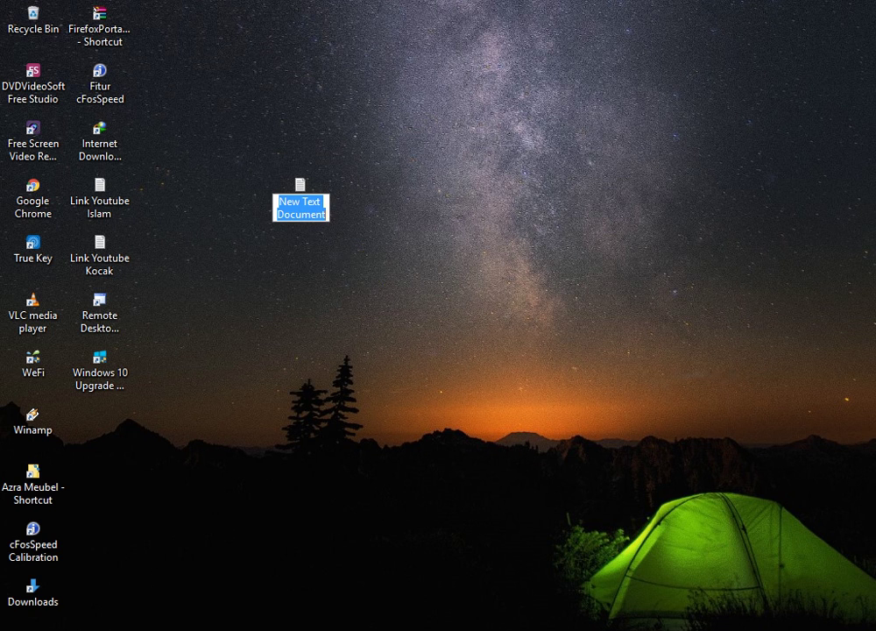
# Name the new text document on the desktop "Cara" and open it.
pyautogui.write('Cara')
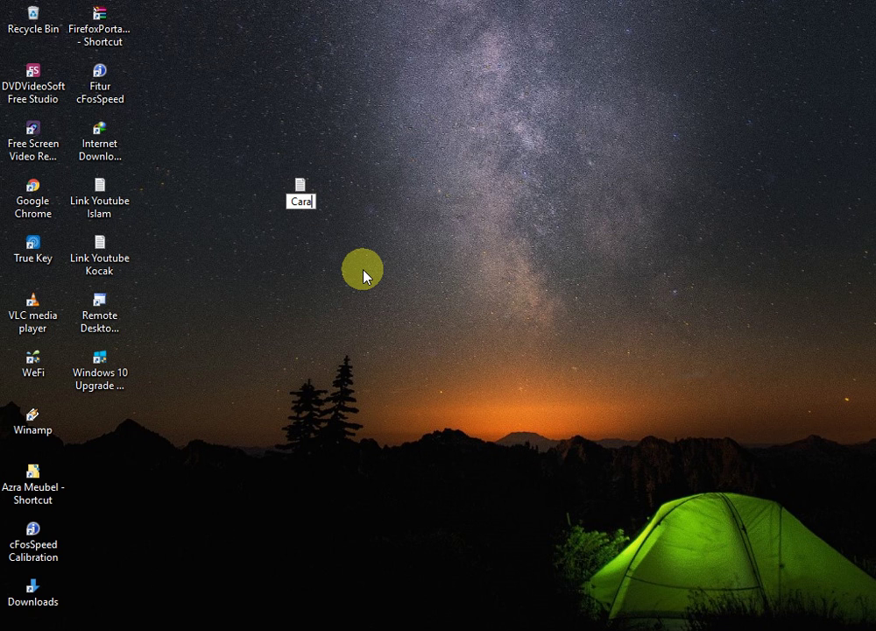
pyautogui.press('Return')
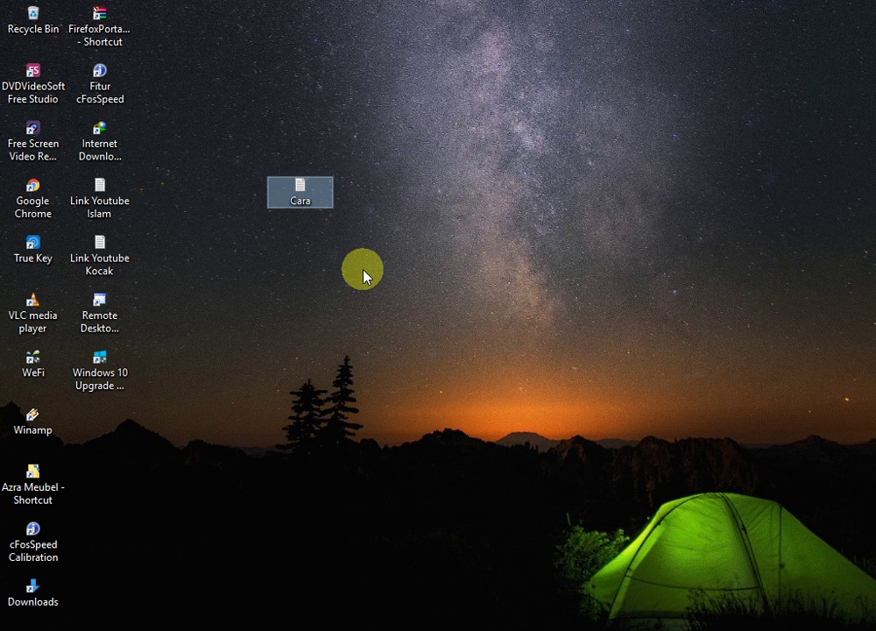
pyautogui.doubleClick(298, 193)
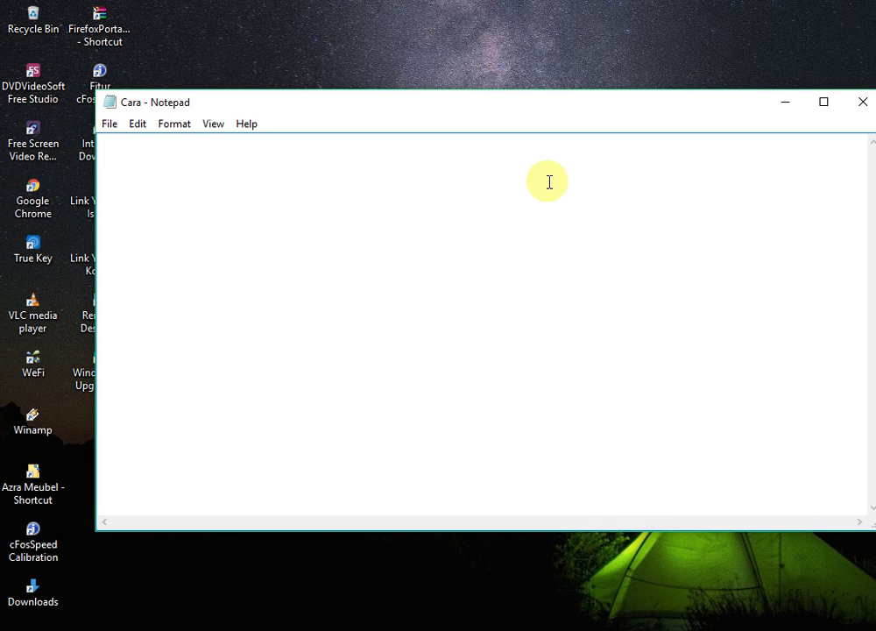
# Write "Bagaimana cara menghilangkan" as the beginning of the note's first line.
pyautogui.write('Ba')
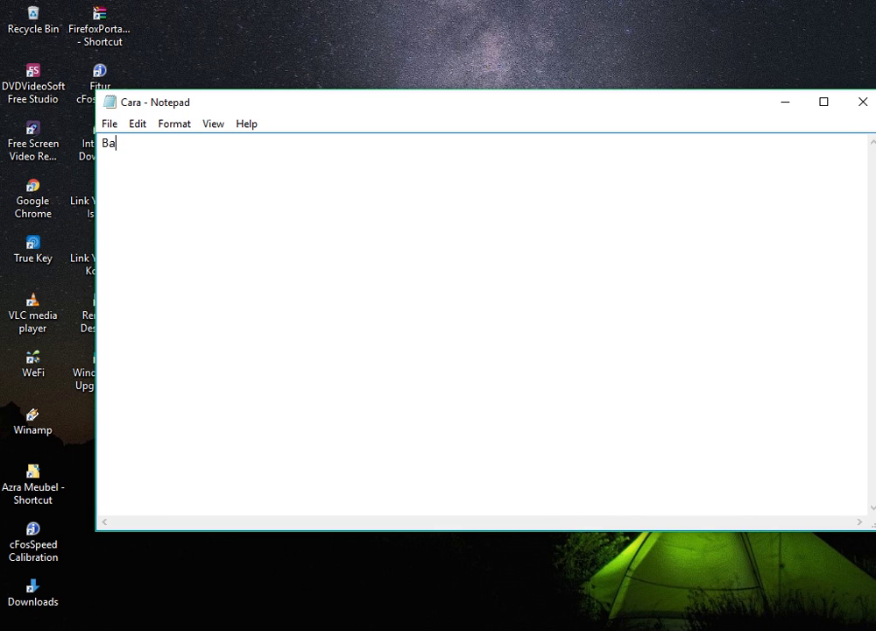
pyautogui.write('gaimana cara menghi')
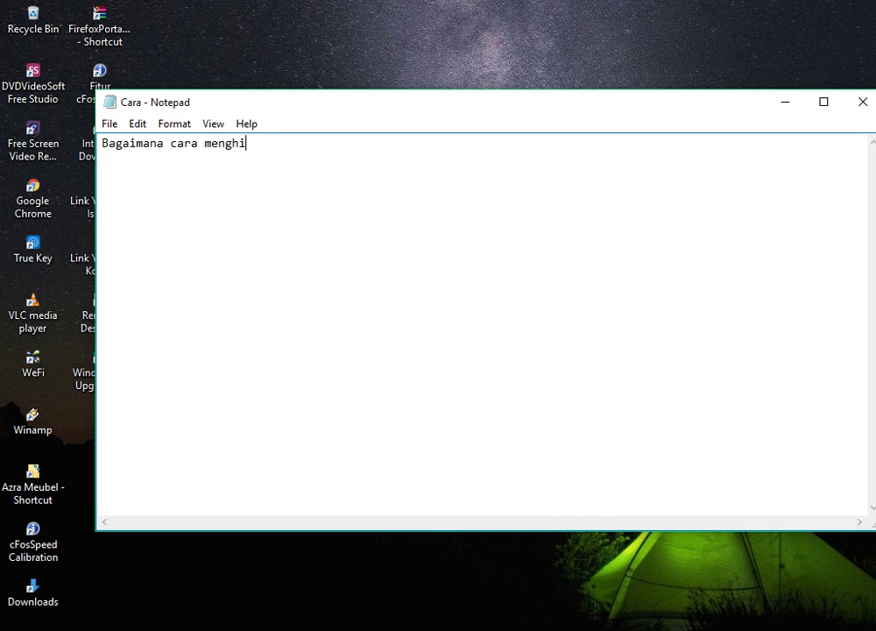
pyautogui.write('langkan')
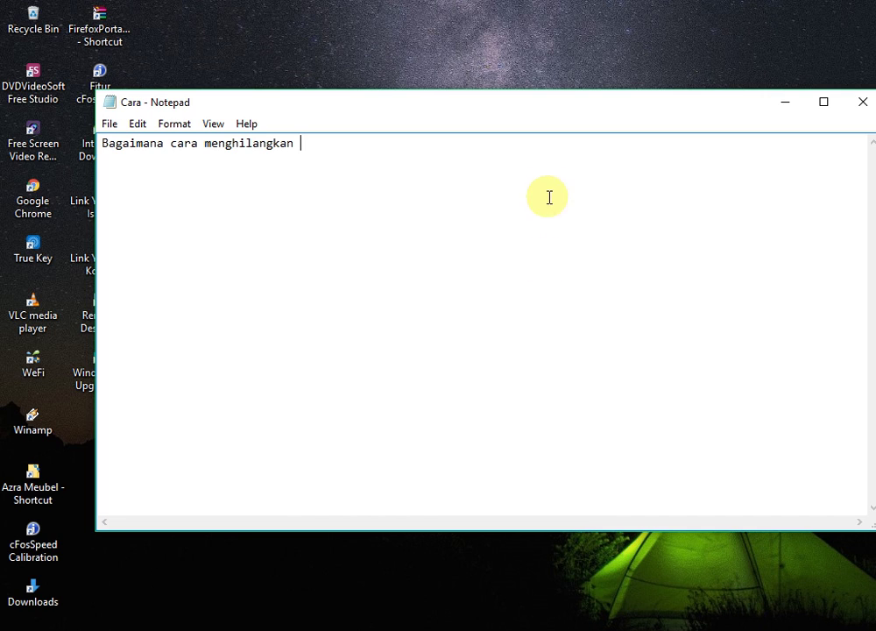
# Launch Chrome and shift the note window slightly up and to the left on the desktop.
pyautogui.click(204, 629)
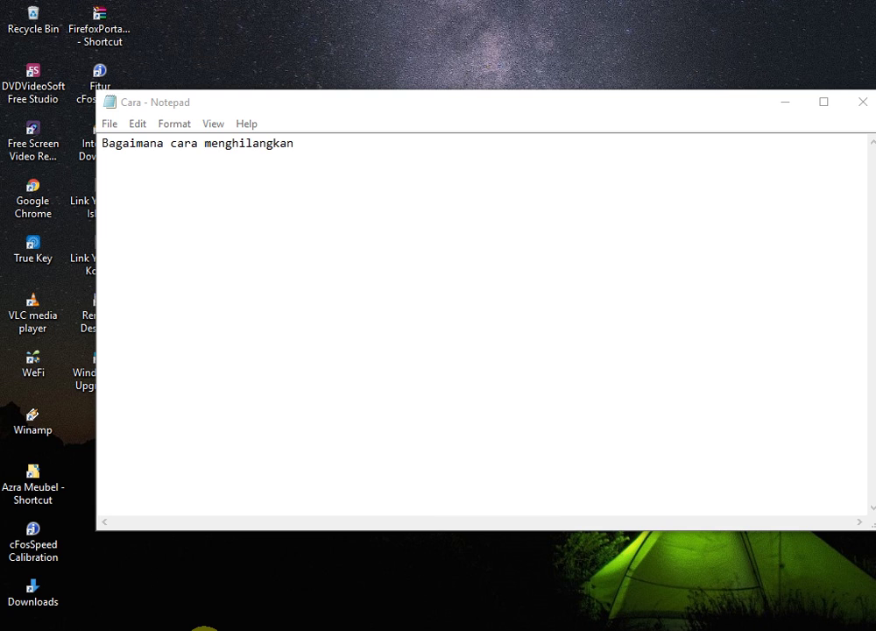
pyautogui.moveTo(381, 111); pyautogui.dragTo(347, 89)
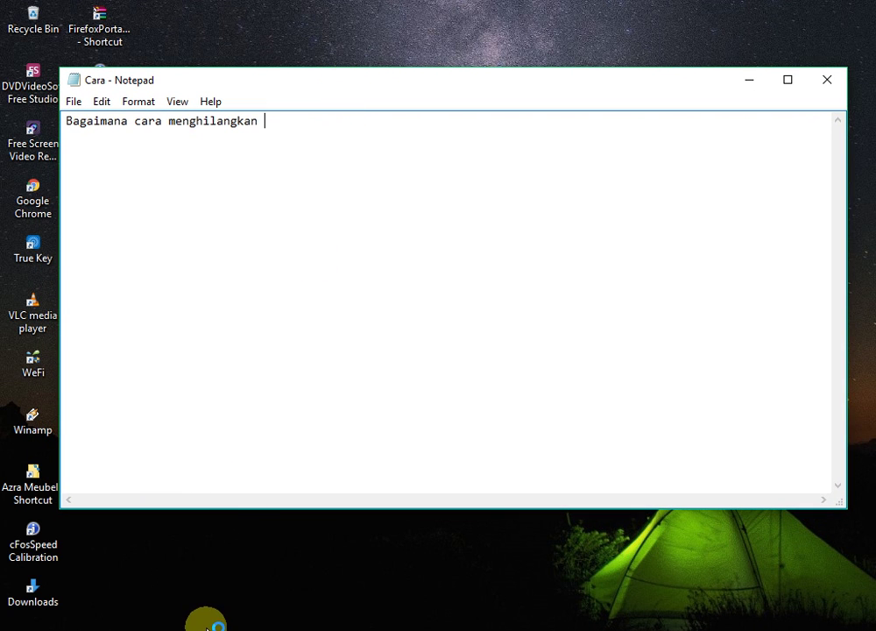
pyautogui.write('w')
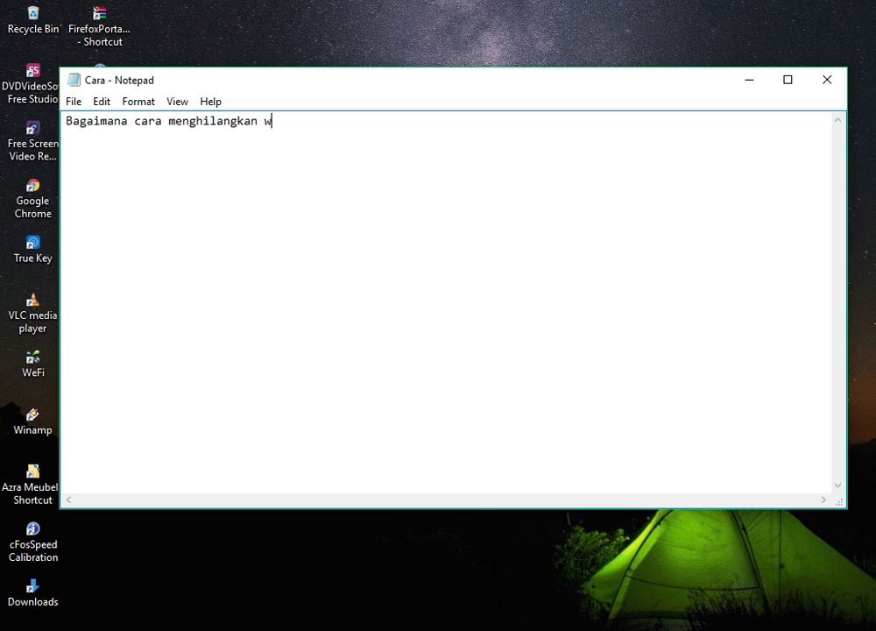
pyautogui.write('ww.')
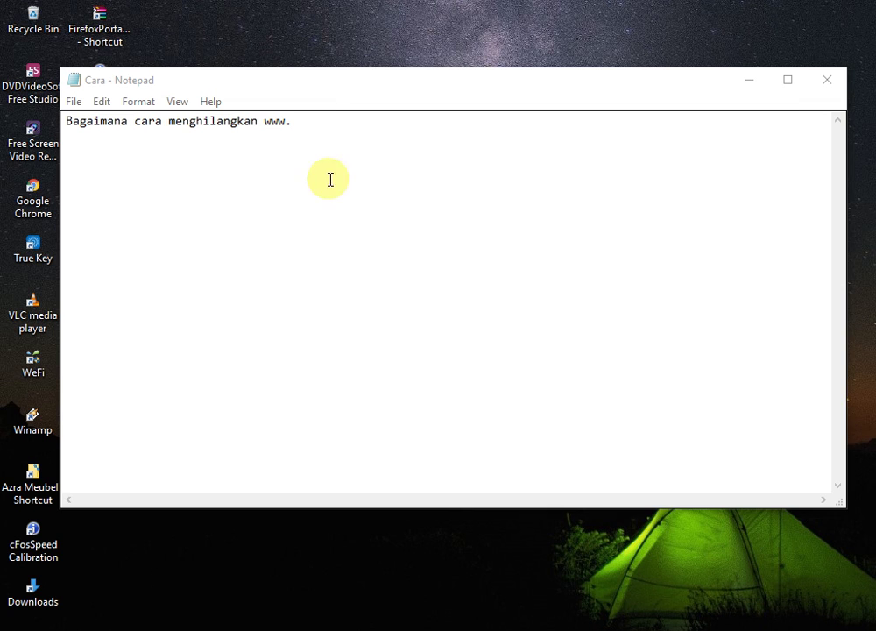
pyautogui.click(314, 122)
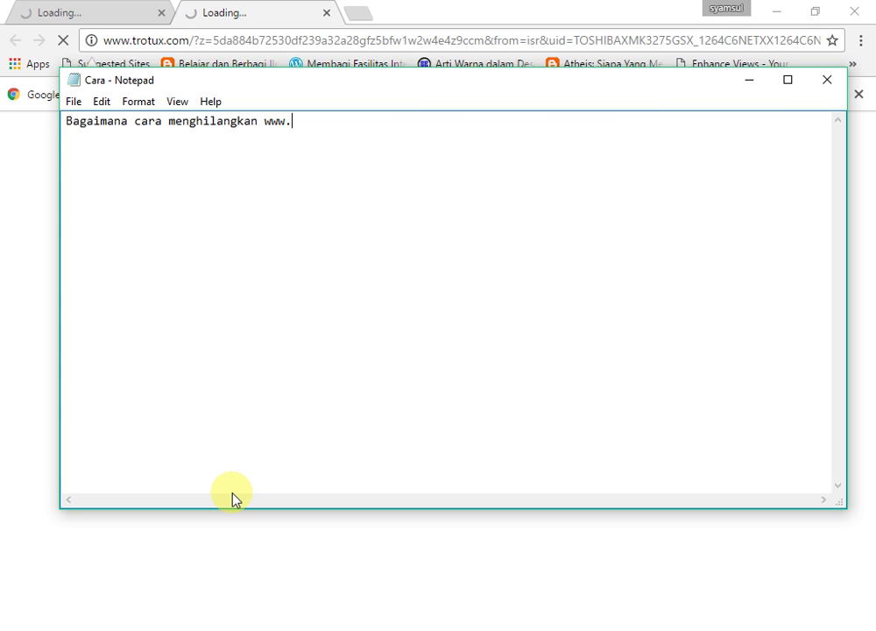
pyautogui.write('trotux')
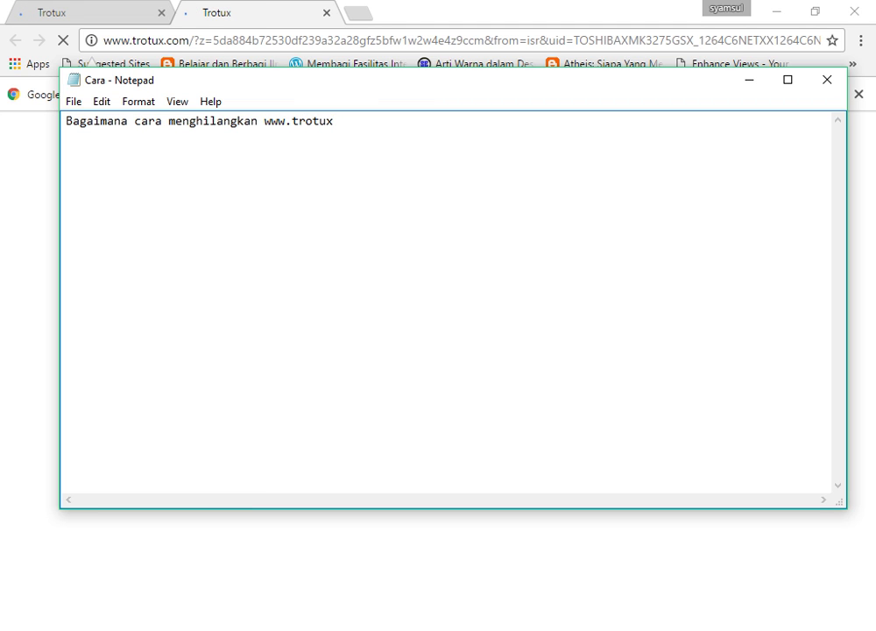
pyautogui.write('.com')
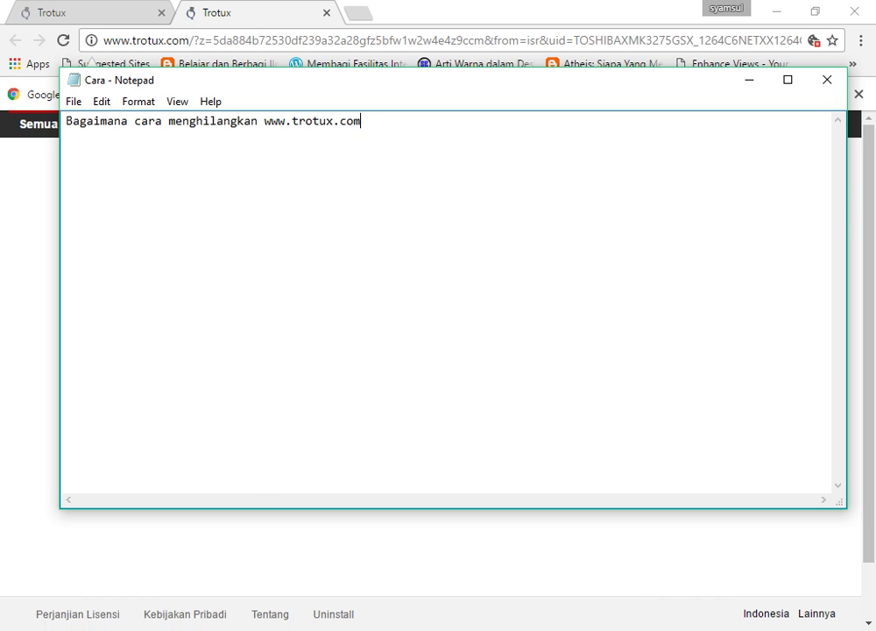
# Complete the note's opening question with "pada layar atau tampilan Browser kita ?".
pyautogui.write(' pa')
pyautogui.write('da lay')
pyautogui.write('ar ')
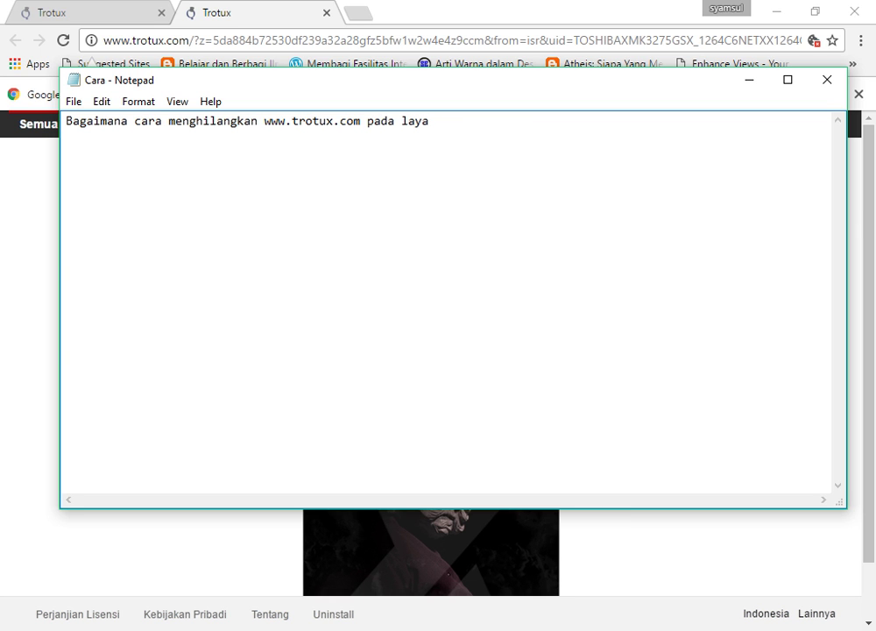
pyautogui.write('at')
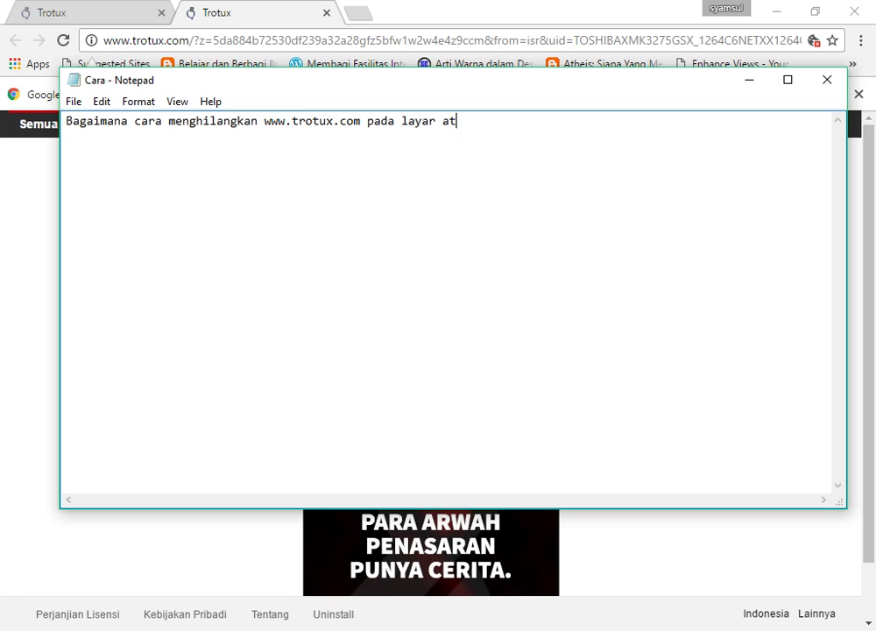
pyautogui.write('au tam')
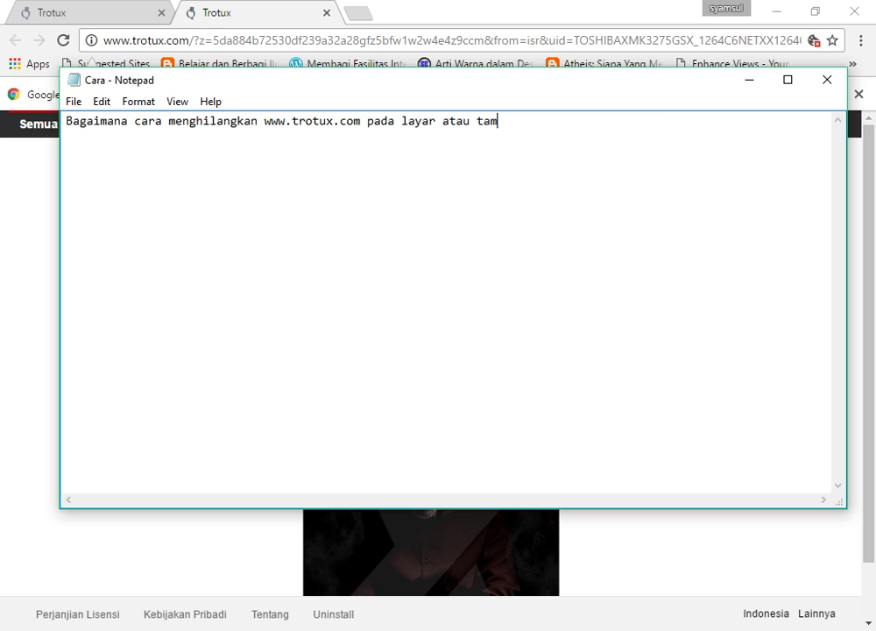
pyautogui.write('pila')
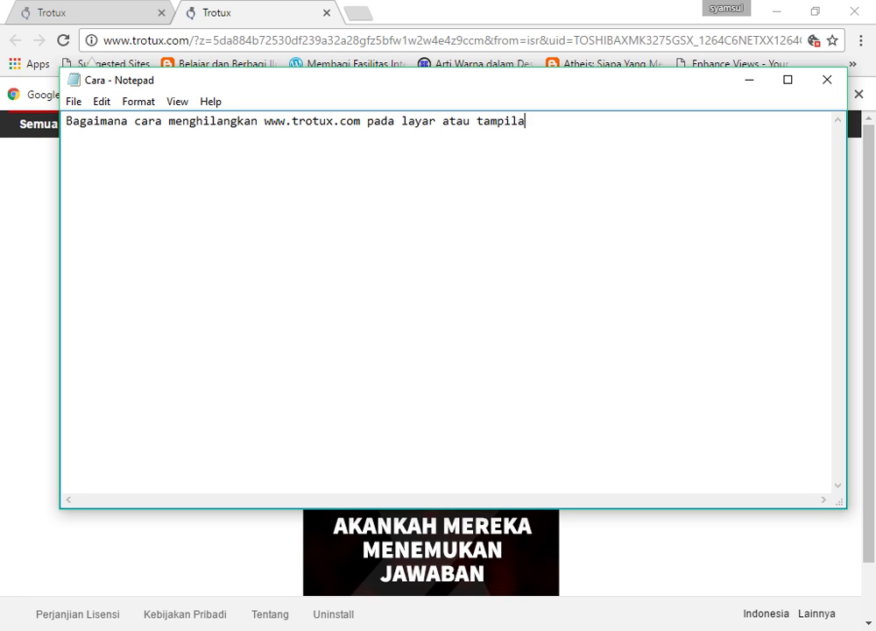
pyautogui.write('n B')
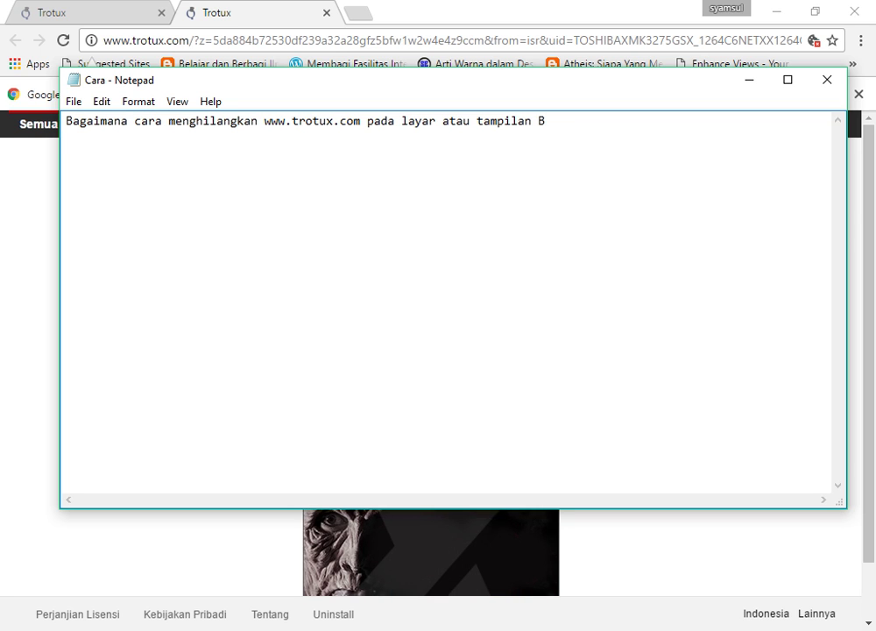
pyautogui.write('rowser ')
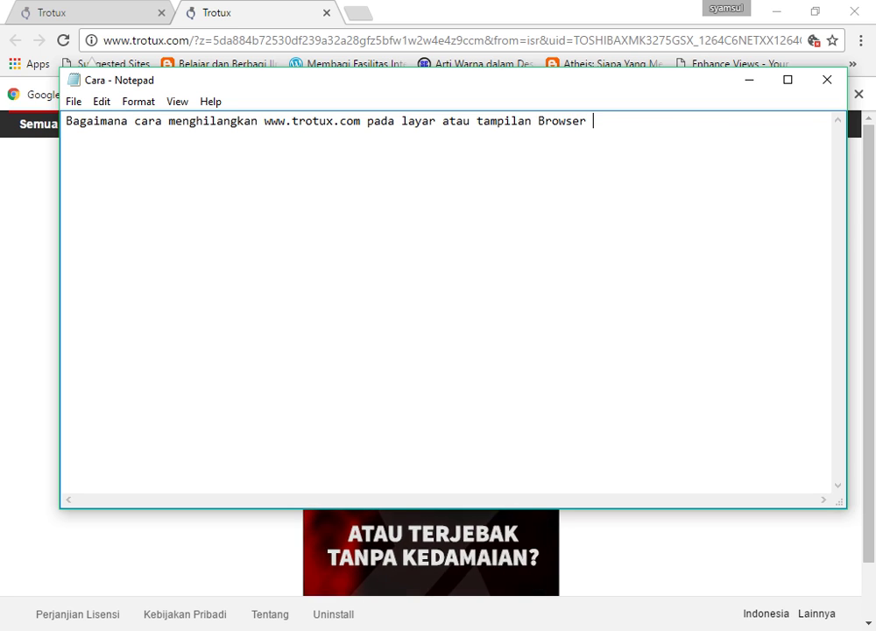
pyautogui.write('kita')
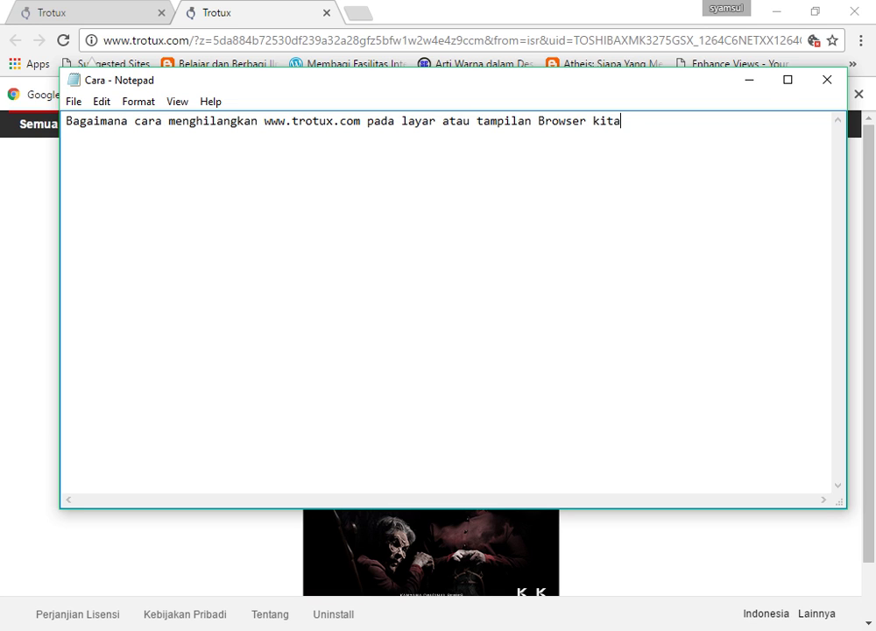
pyautogui.write(' ?')
# Leave a blank line and write "kalau kita lihat di hasil pencarian google sih, ada banyak yang memanfaatkan keadaan ini".
pyautogui.press('Return')
pyautogui.press('Return')
pyautogui.write('kalau kita l')
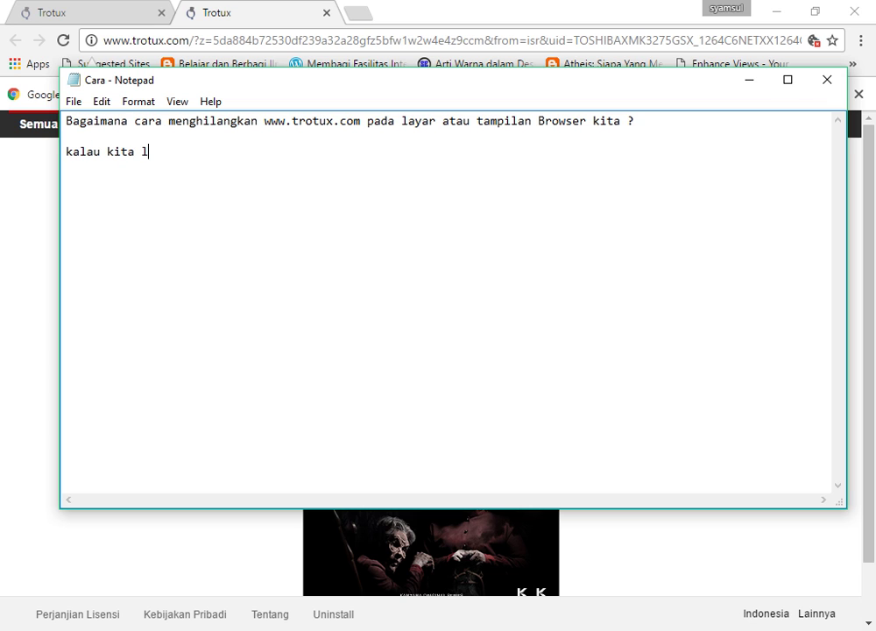
pyautogui.write('ihat di hasil ')
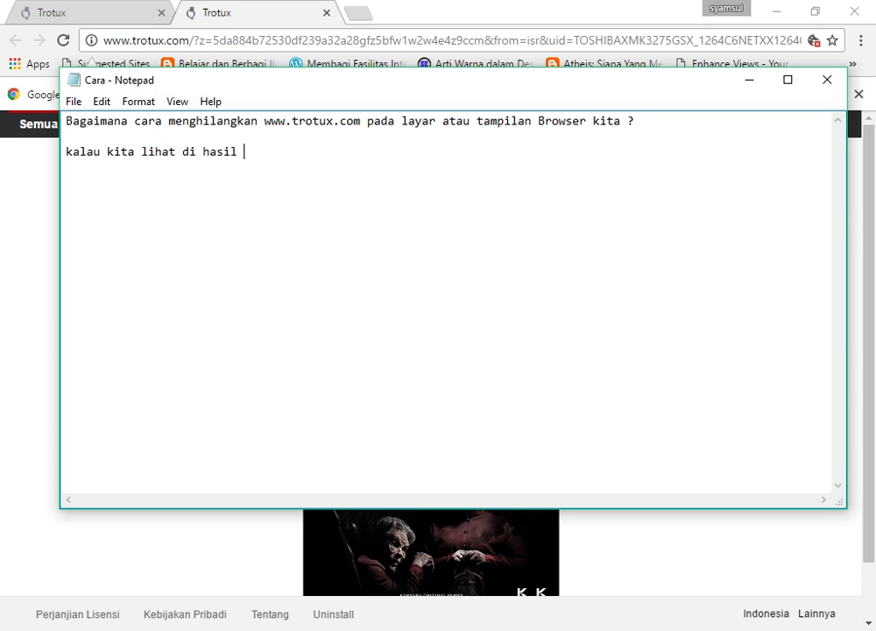
pyautogui.write('pencarian googl')
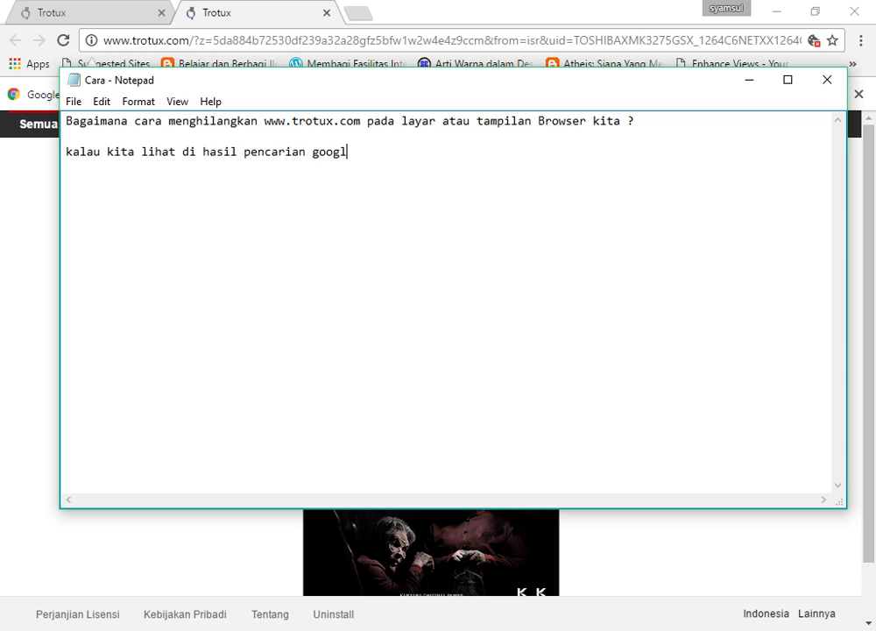
pyautogui.write('e sih, ada banyak y')
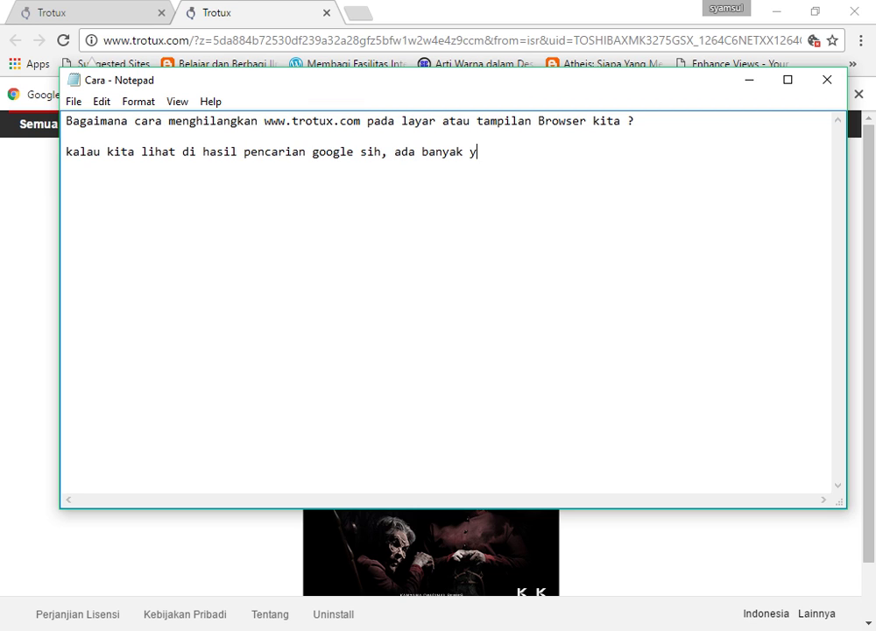
pyautogui.write('ang memanfaa')
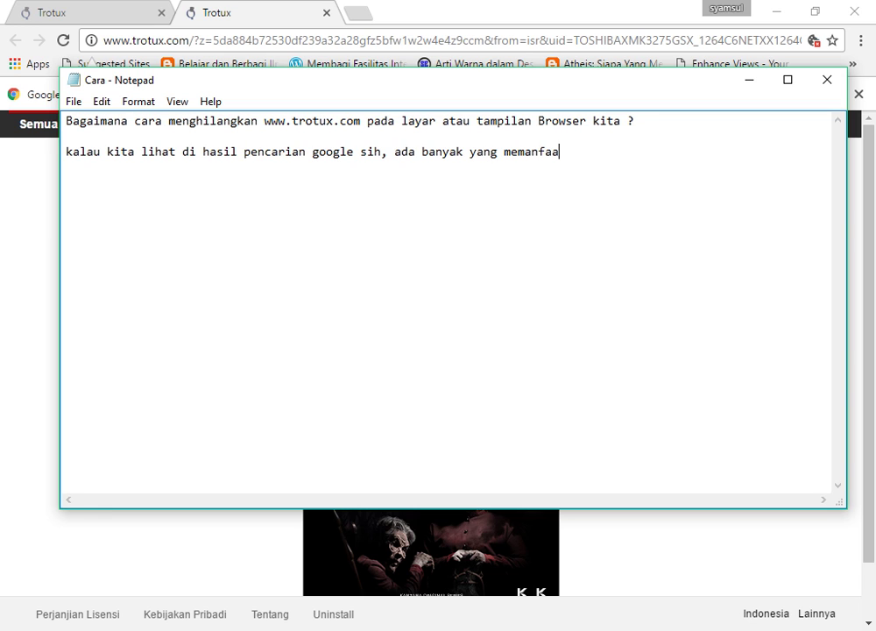
pyautogui.write('tkan keadaa')
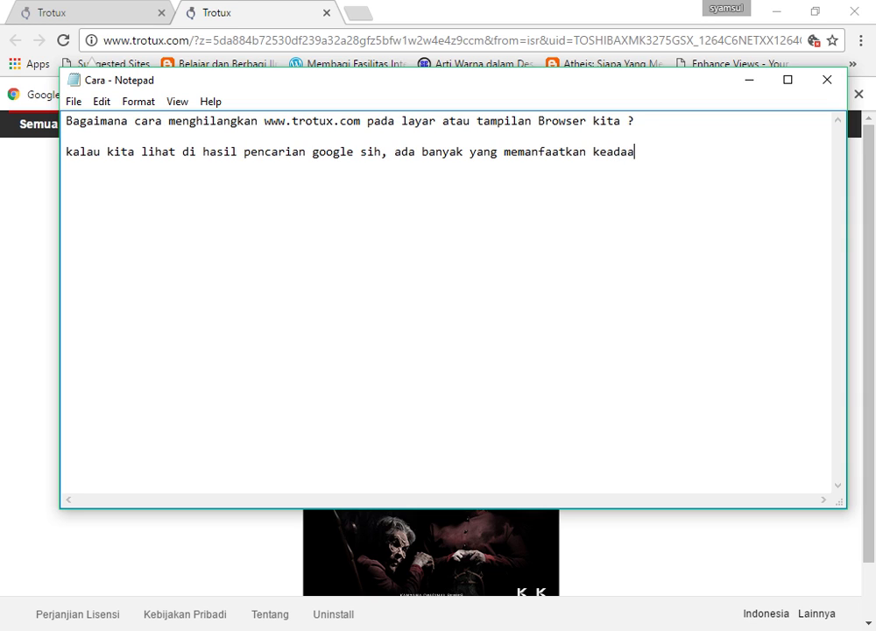
pyautogui.write('n ini')
# Add a new line reading "dimana ketika orang kebingungan untuk mencari caranya, tapi mereka malah memanfaatkan dengan cara".
pyautogui.press('Return')
pyautogui.write('dimana k')
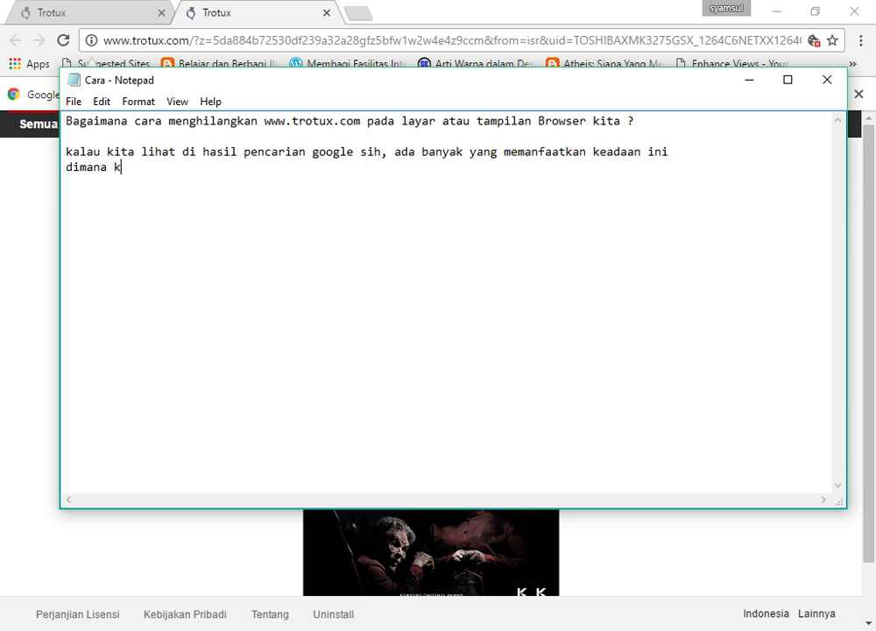
pyautogui.write('etika orang kebin')
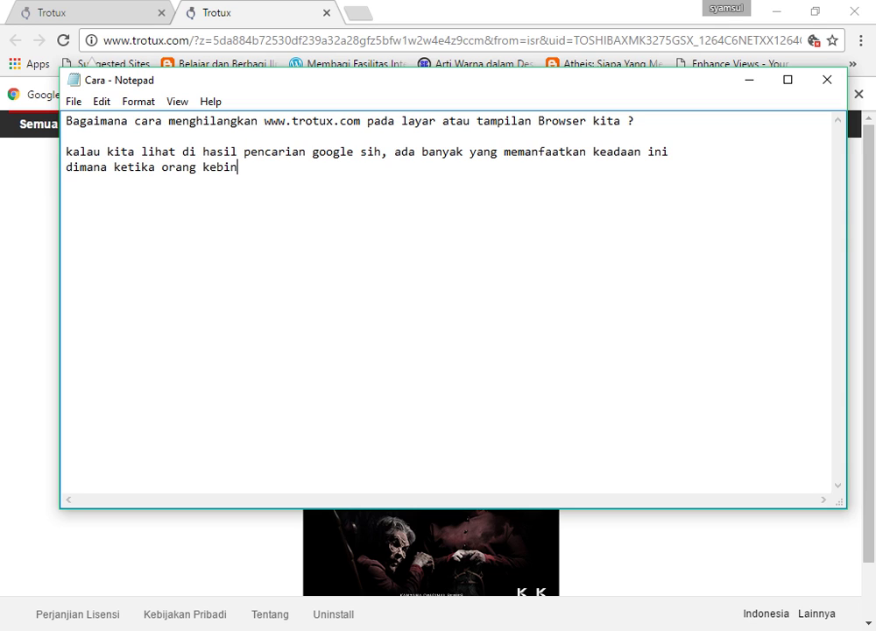
pyautogui.write('gungan untuk ')
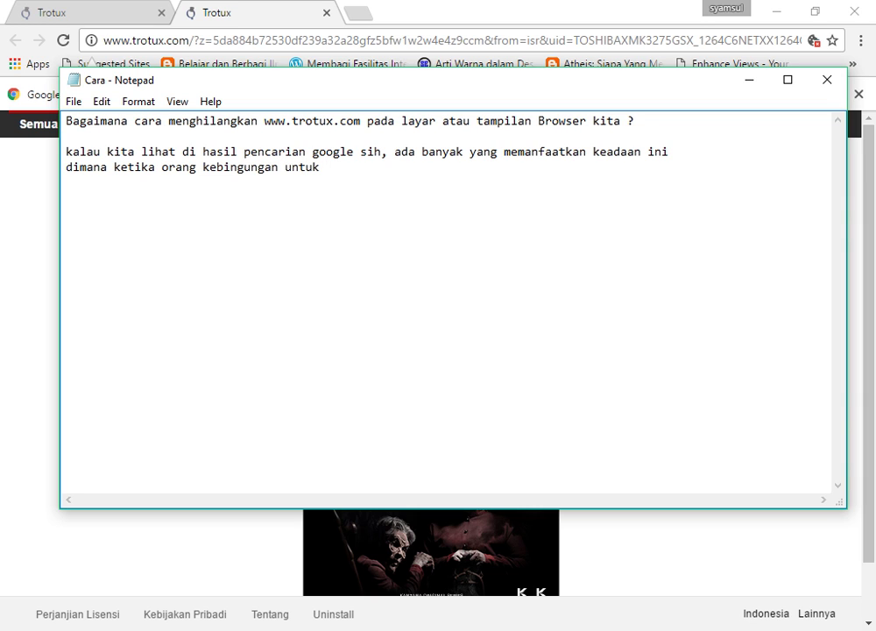
pyautogui.write('mencari caran')
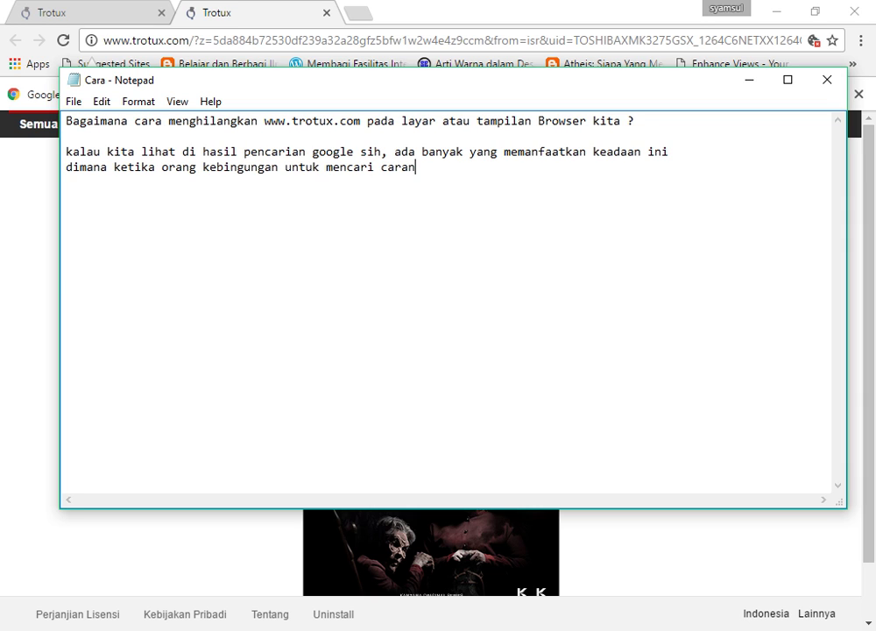
pyautogui.write('ya, tapi mereka m')
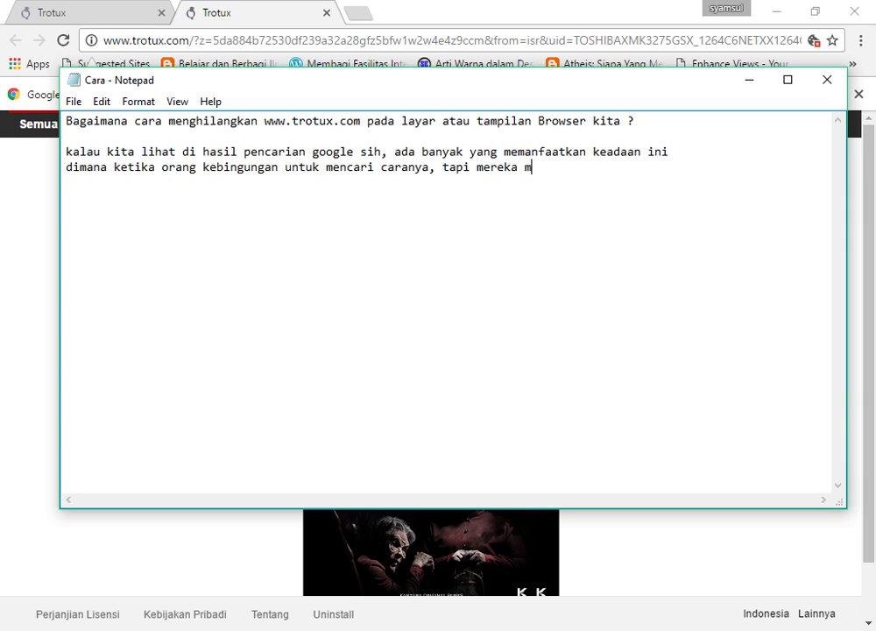
pyautogui.write('alah memanfa')
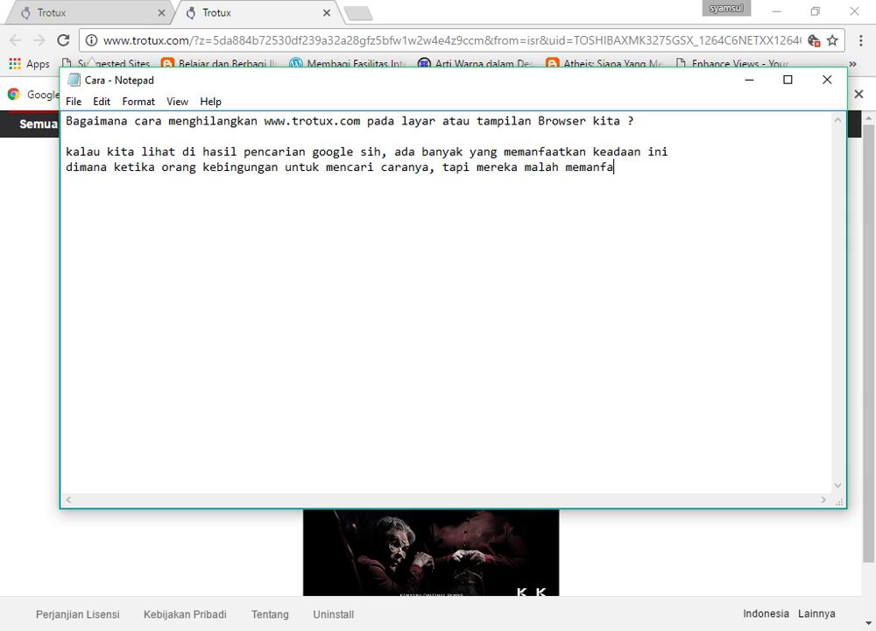
pyautogui.write('atkan dengan')
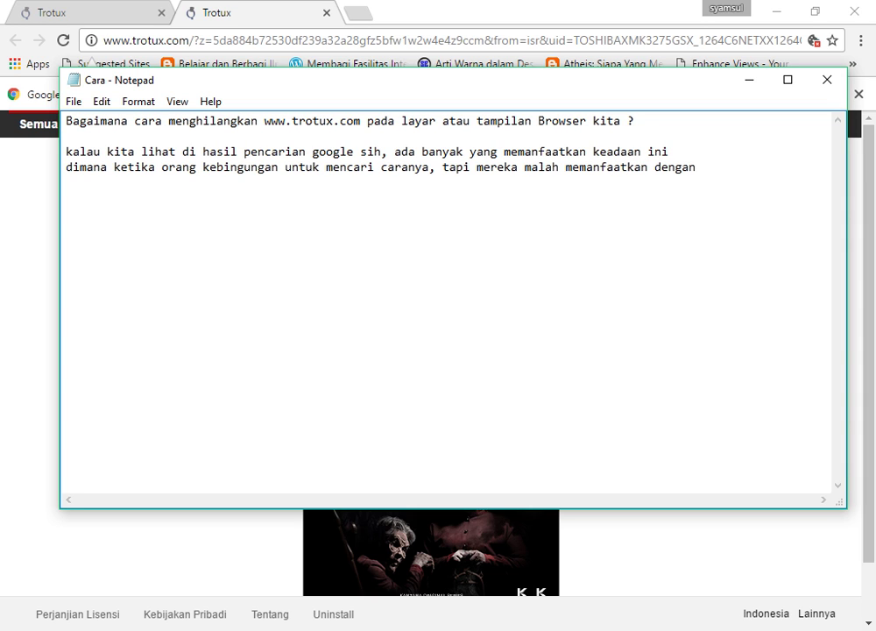
pyautogui.write(' cara')
# Add a new line to the note reading "menawarkan software yang malah akan membuat komputer lambat.".
pyautogui.press('Return')
pyautogui.write('menawark')
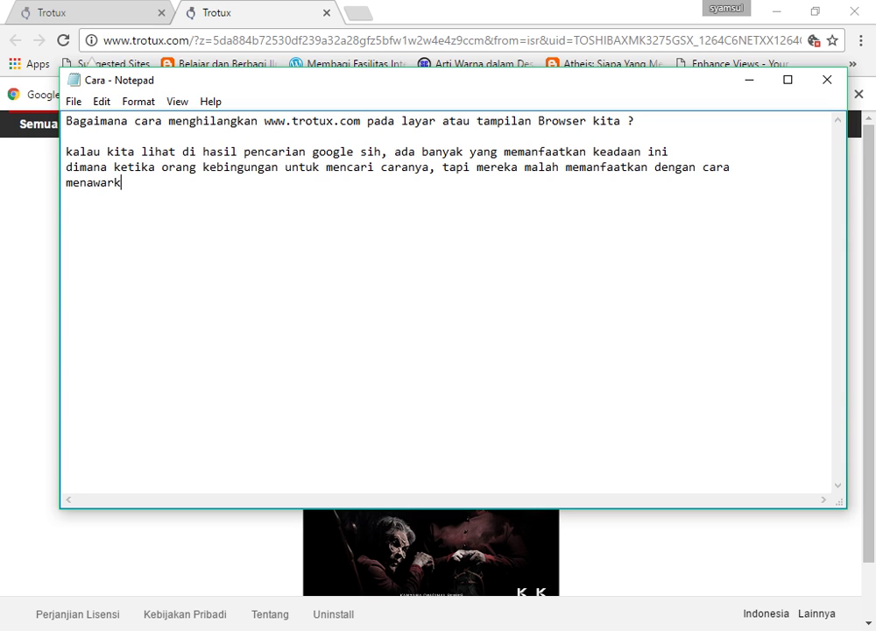
pyautogui.write('an software ya')
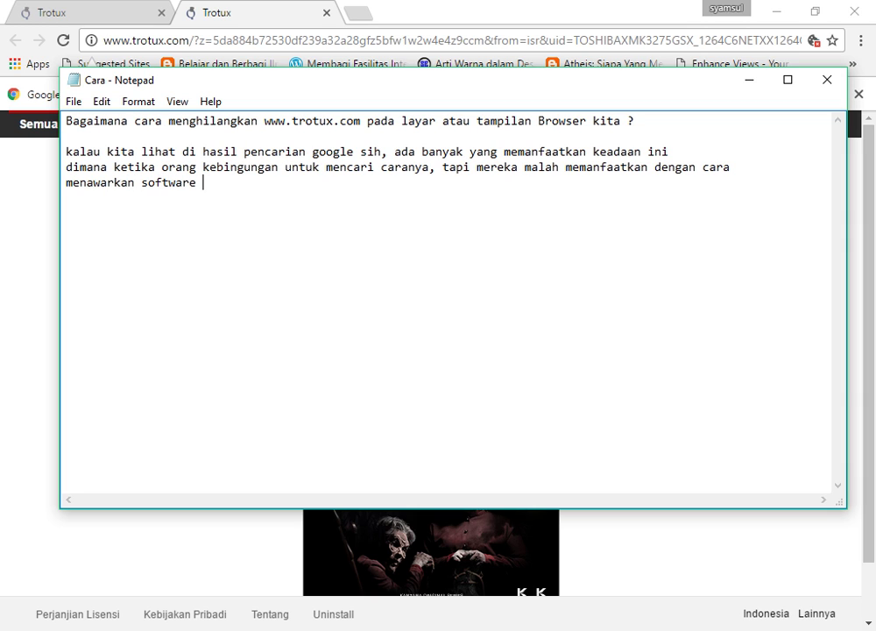
pyautogui.write('ng malah aka')
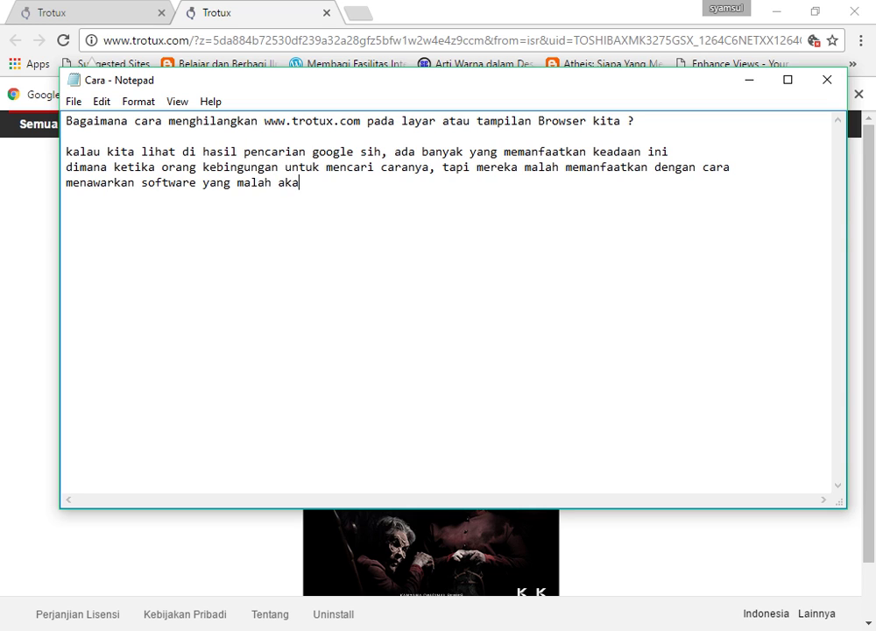
pyautogui.write('n membuat komp')
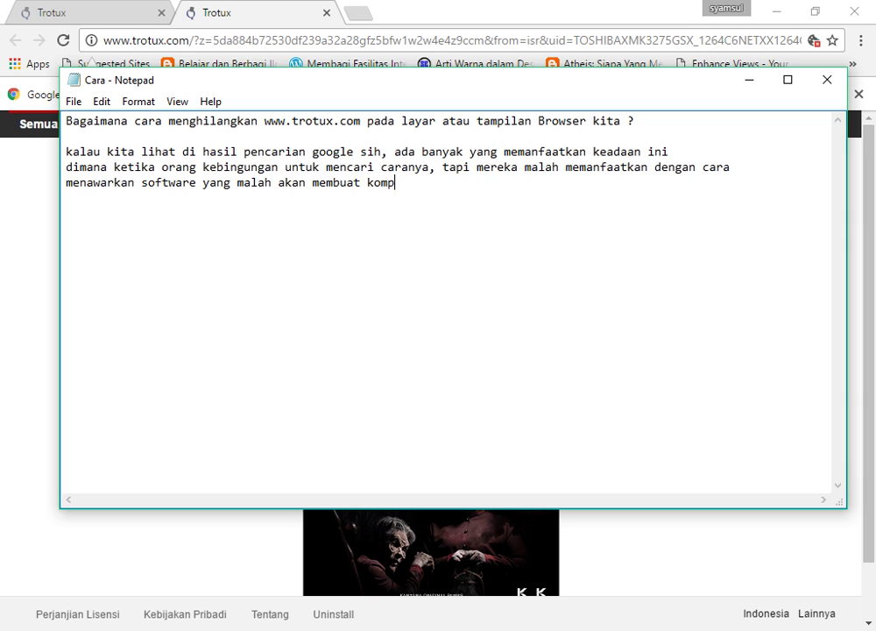
pyautogui.write('uter lambat.')
# Leave a blank line below the paragraph and write the example heading "contohnya :".
pyautogui.press('Return')
pyautogui.press('Return')
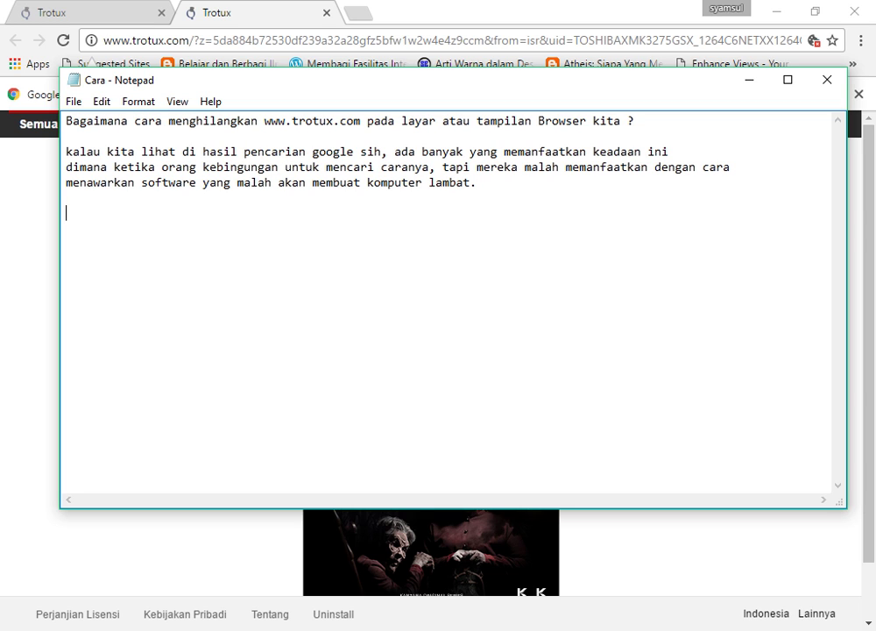
pyautogui.write('contohnya "')
pyautogui.press('BackSpace')
pyautogui.write(':')
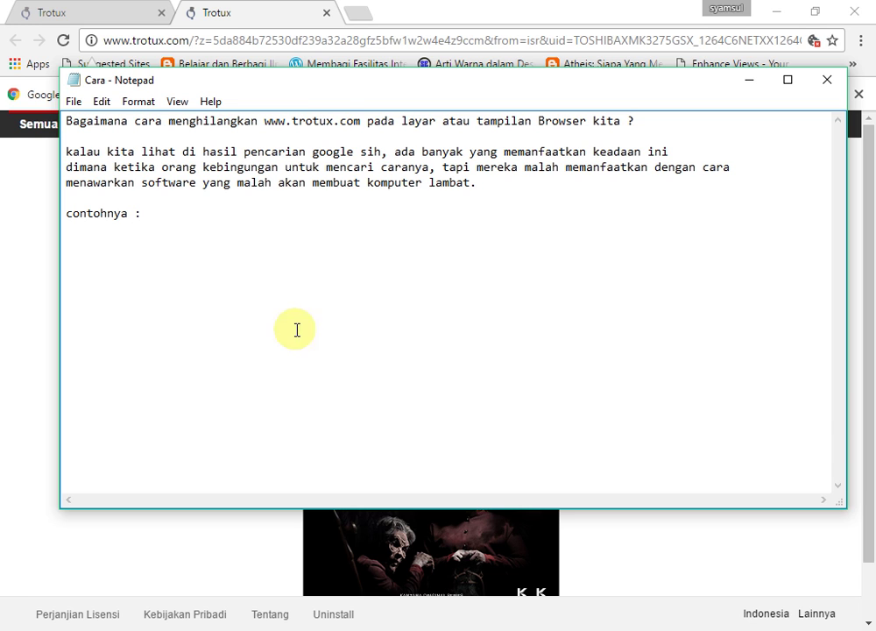
pyautogui.click(358, 16)
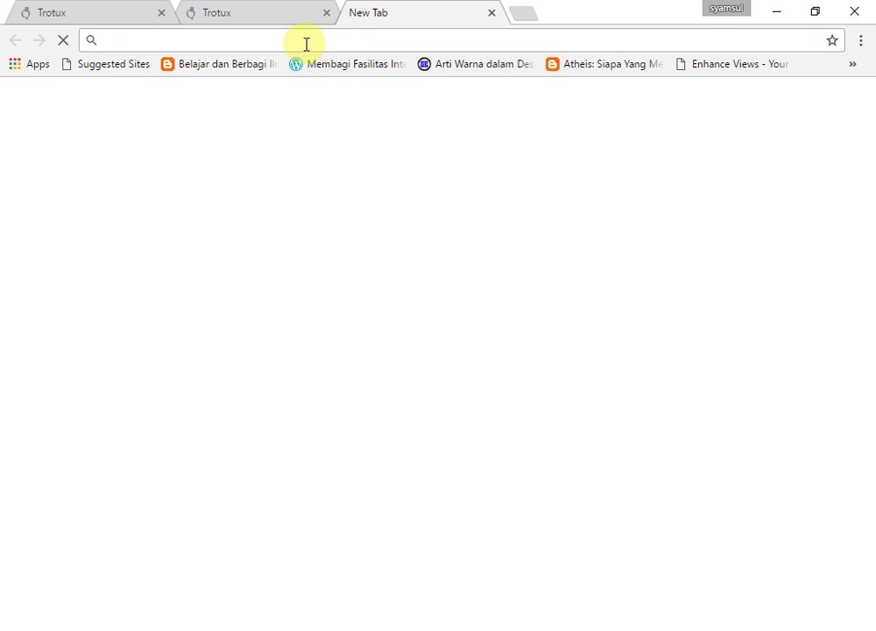
pyautogui.write('cara ')
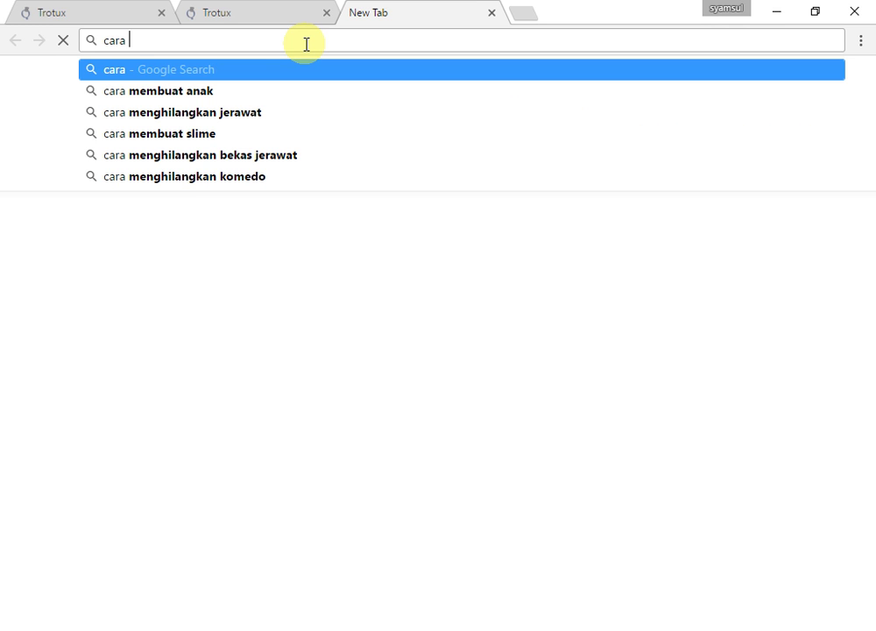
pyautogui.write('mengh')
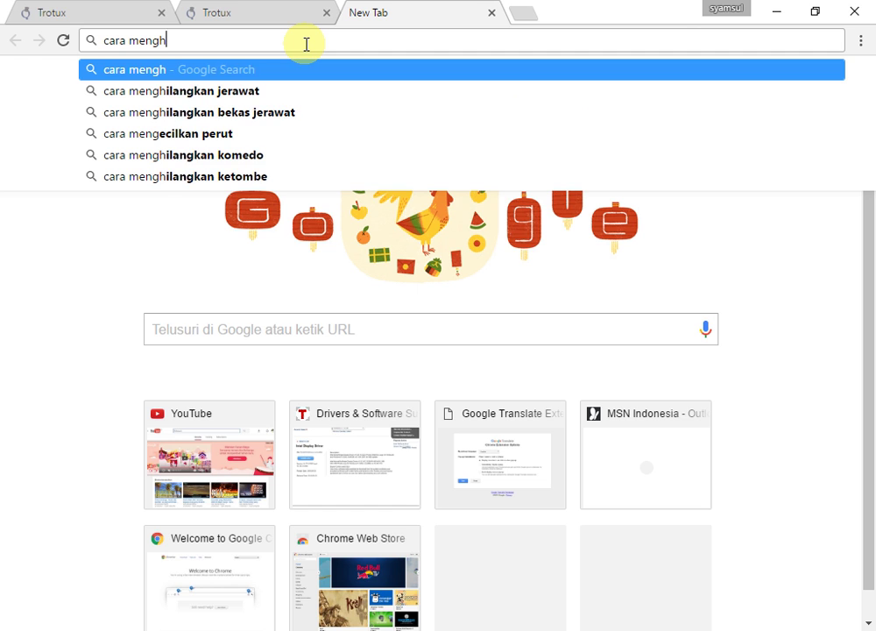
pyautogui.write('ilangkan')
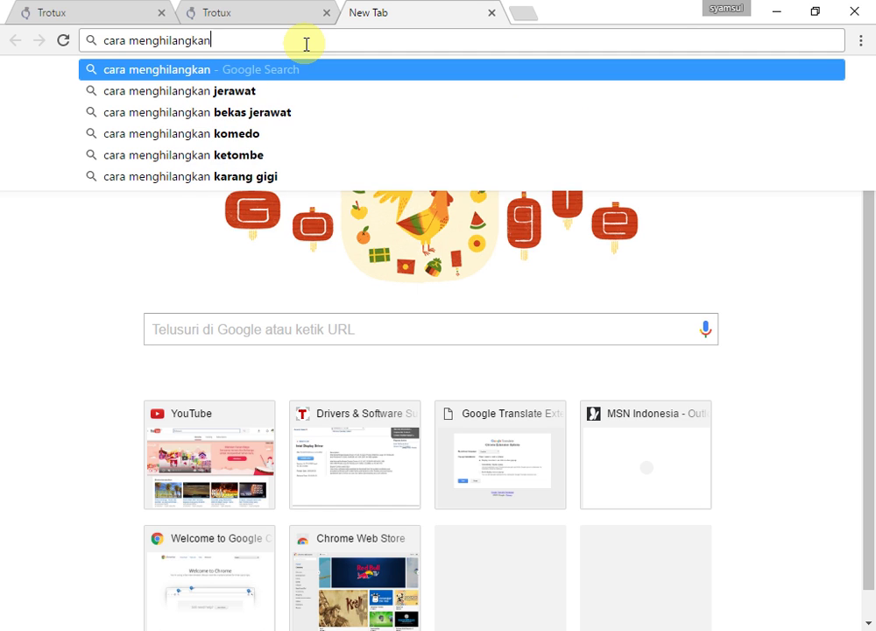
pyautogui.write(' www.t')
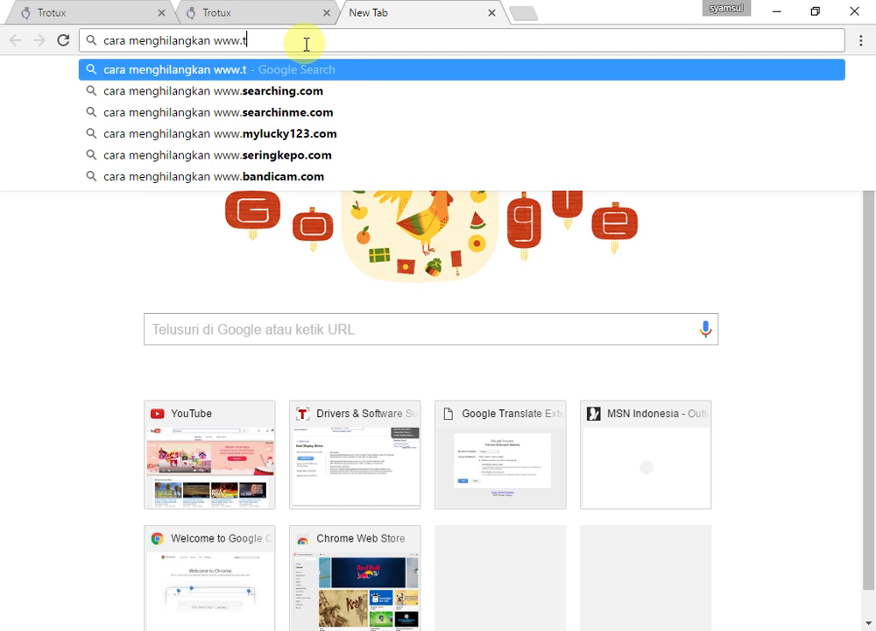
pyautogui.write('rotu')
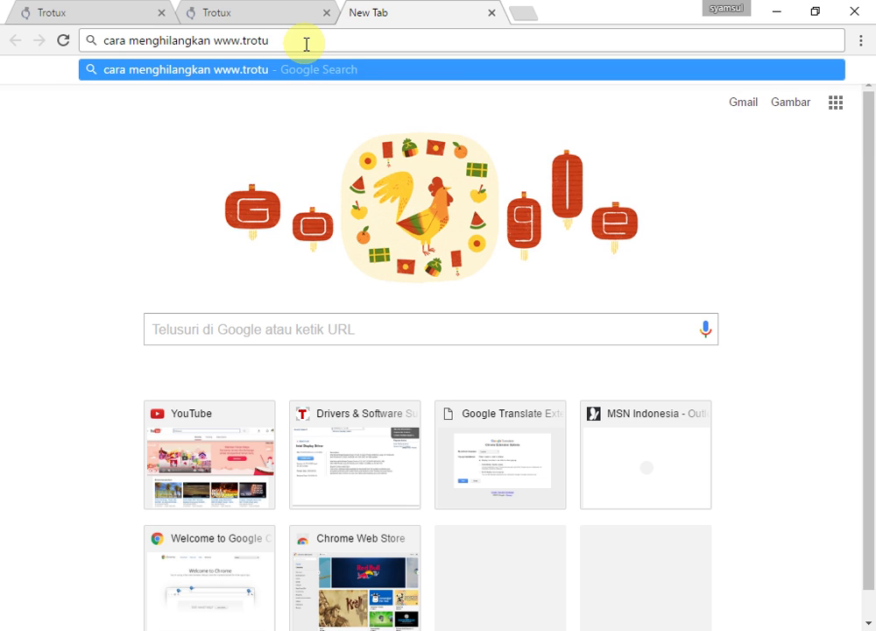
pyautogui.write('x.')
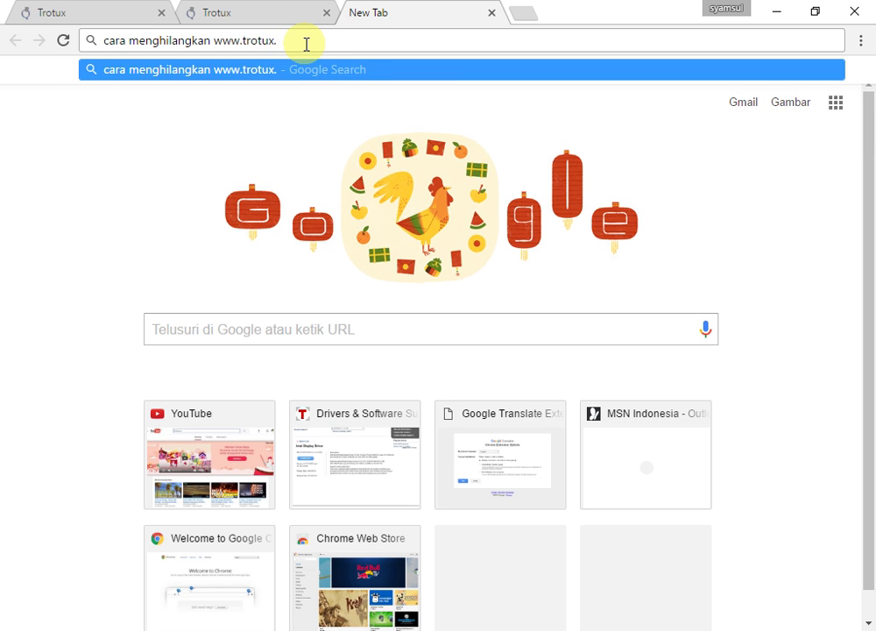
pyautogui.write('com p')
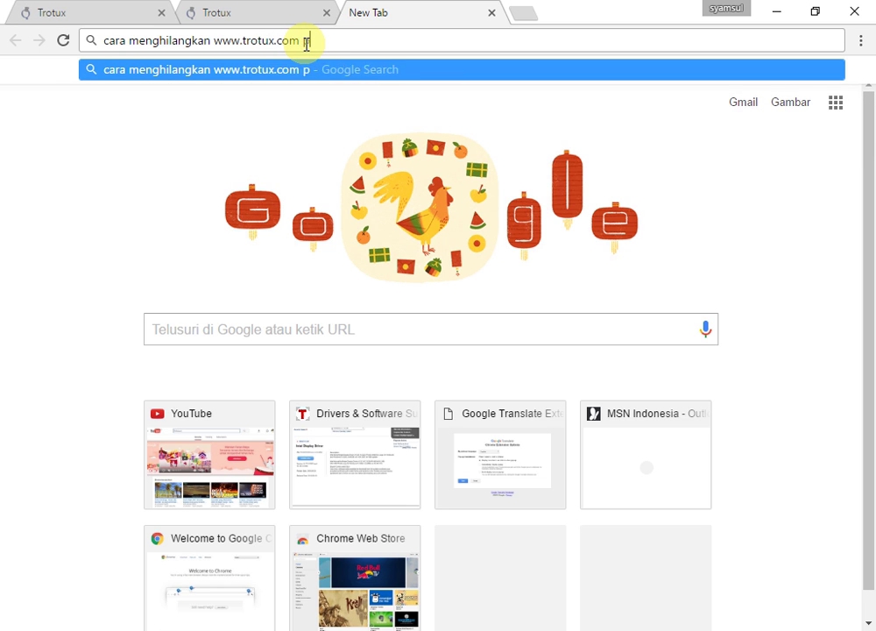
pyautogui.write('ada bro')
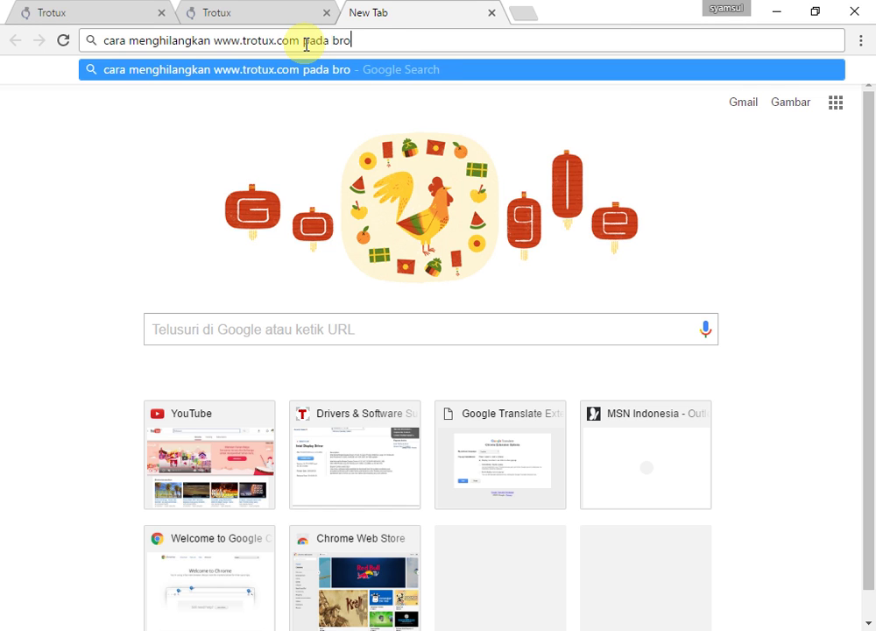
pyautogui.write('wser')
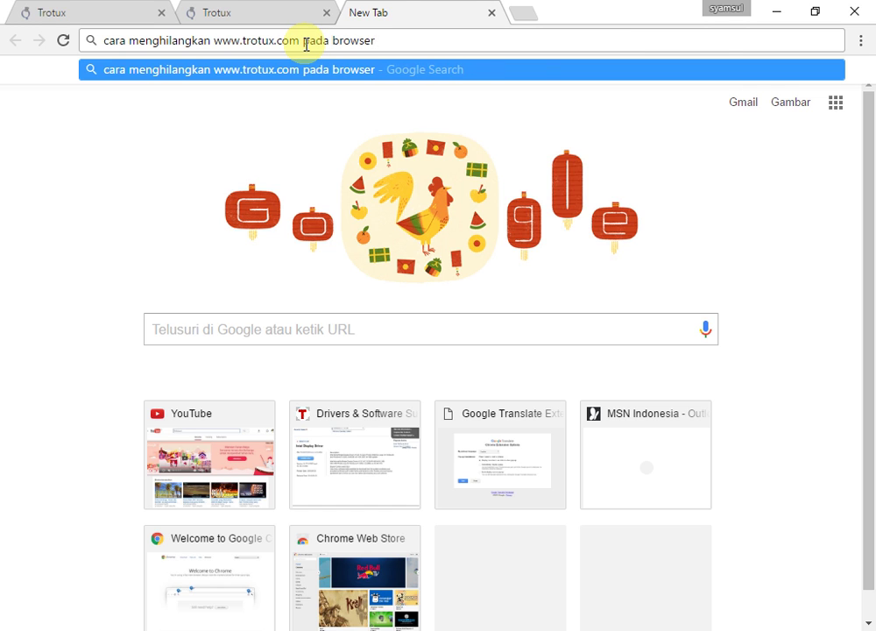
pyautogui.press('Return')
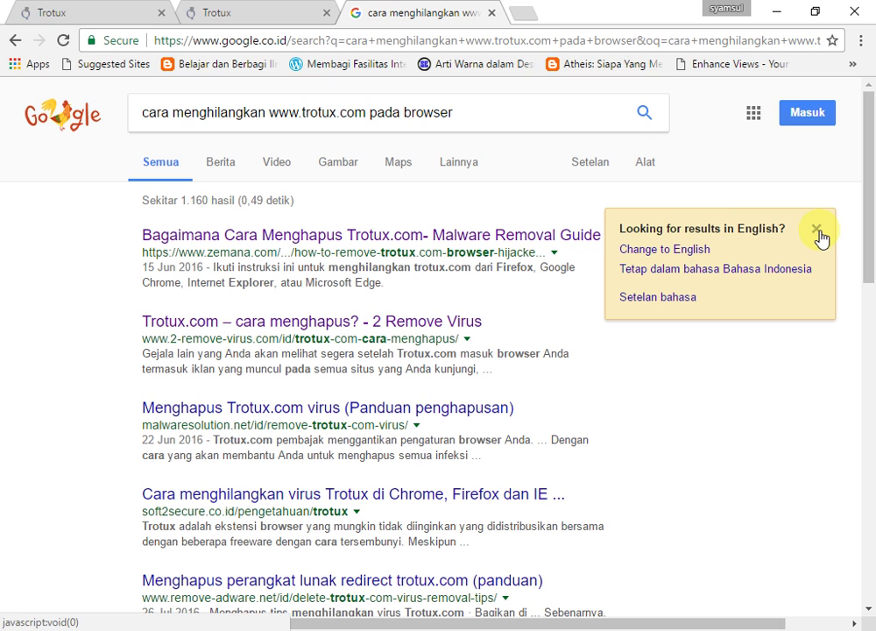
pyautogui.click(817, 229)
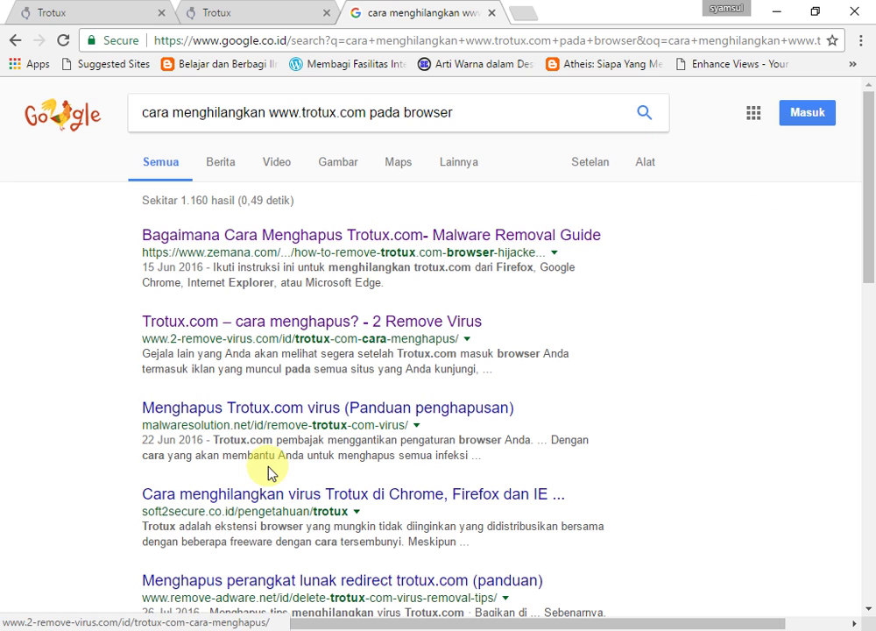
# Return to Notepad and add the line "seperti pada hasil pencarian google ini, mereka menawarkan solusi, tapi lagi lagi hanya harapan palsu".
pyautogui.click(298, 626)
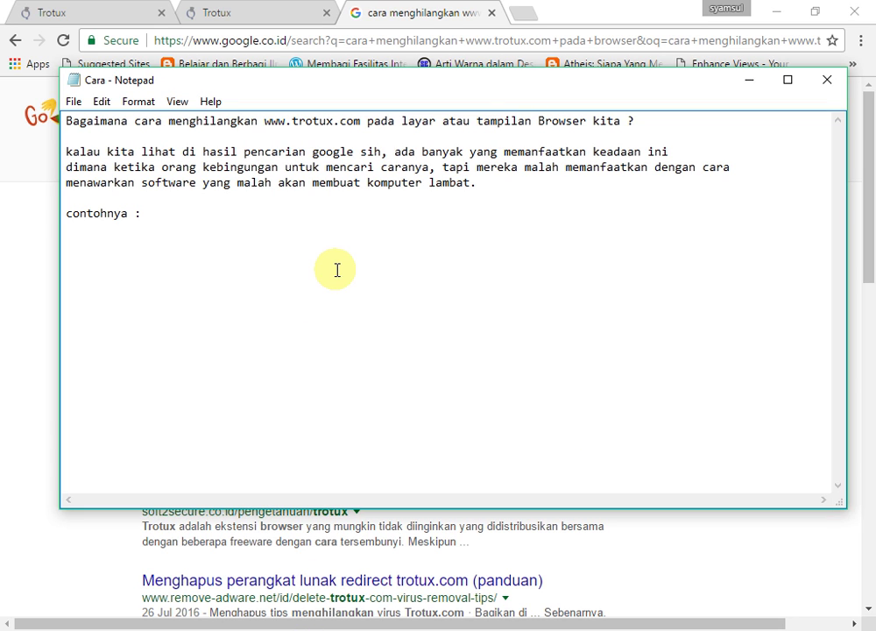
pyautogui.press('Return')
pyautogui.write('se')
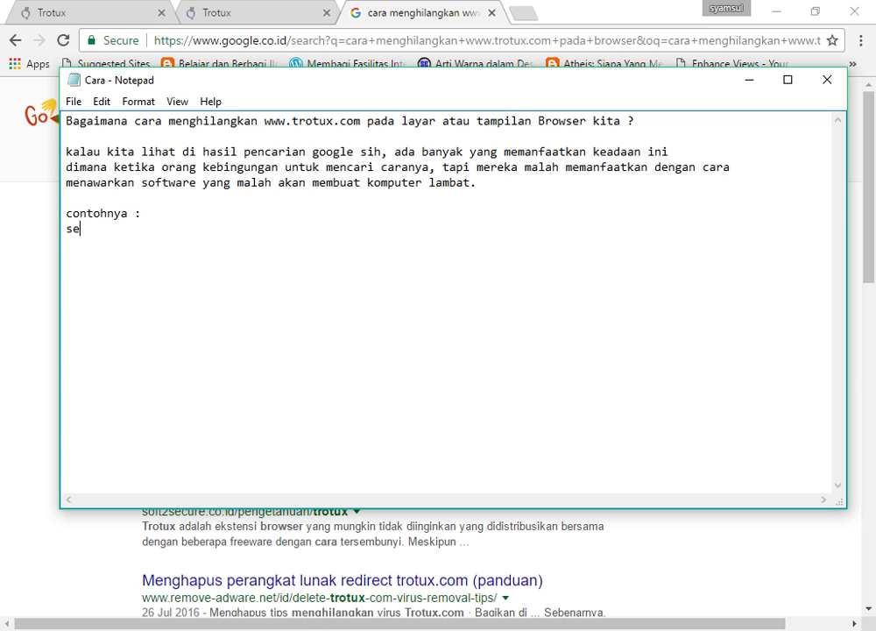
pyautogui.write('perti pada hasil pe')
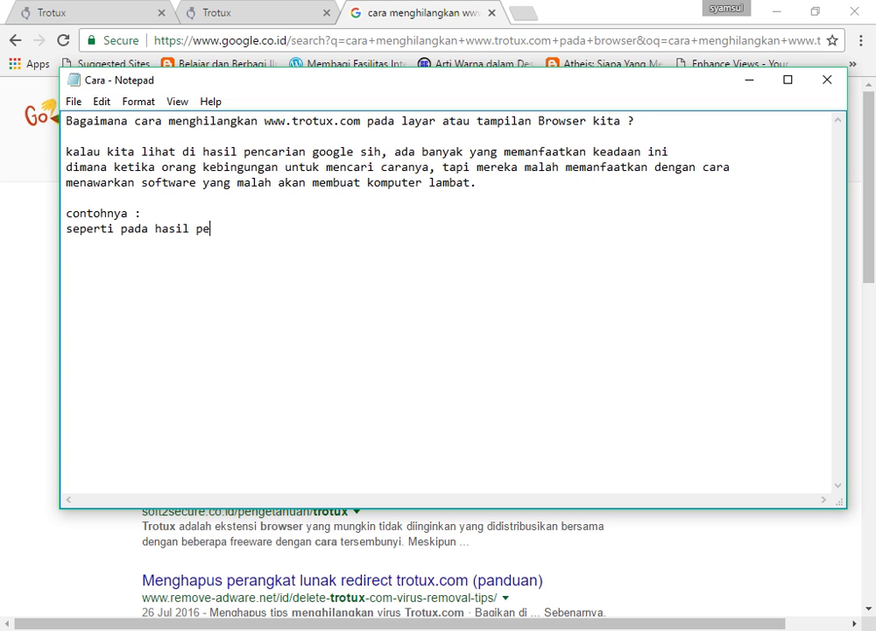
pyautogui.write('ncarian googl')
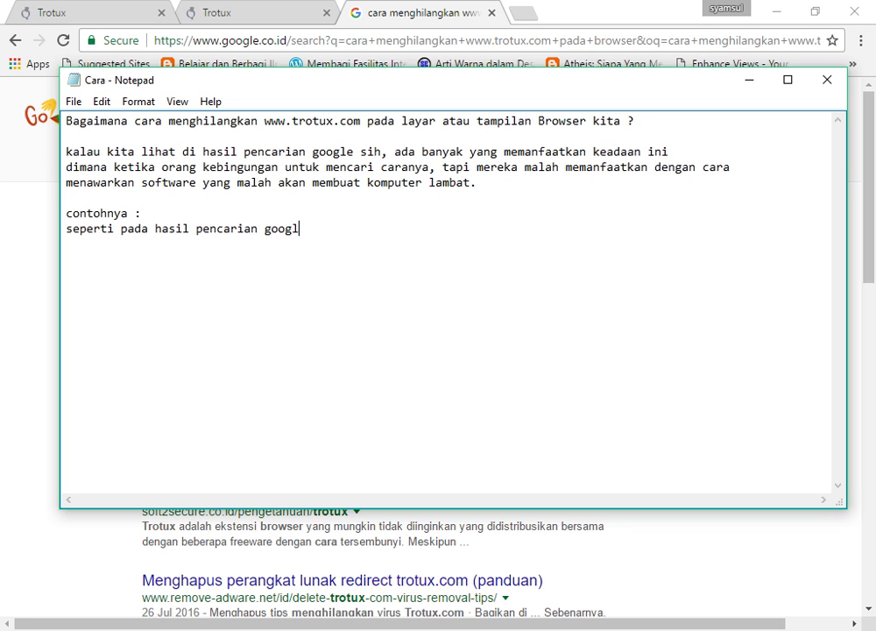
pyautogui.write('e ini, mereka ')
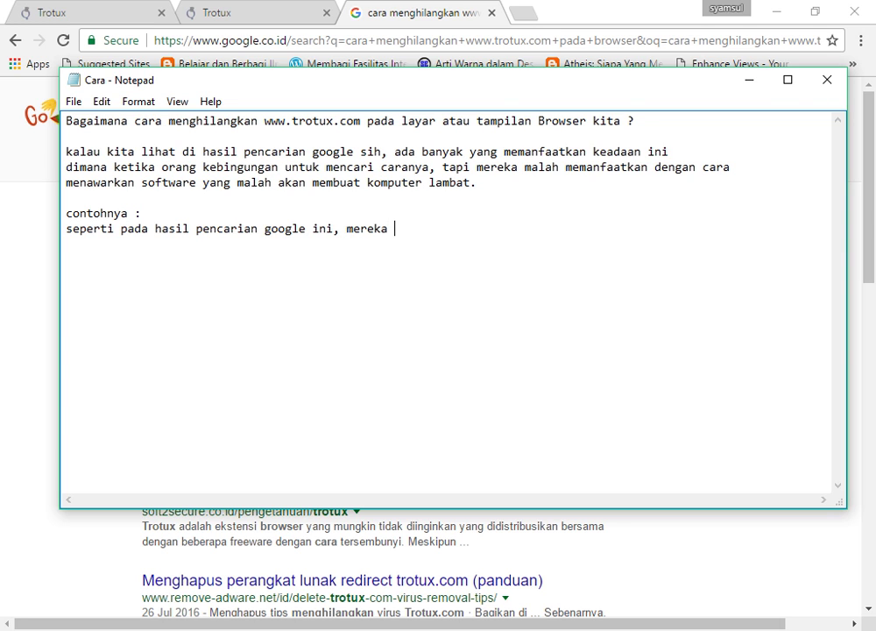
pyautogui.write('menawarkan solusi')
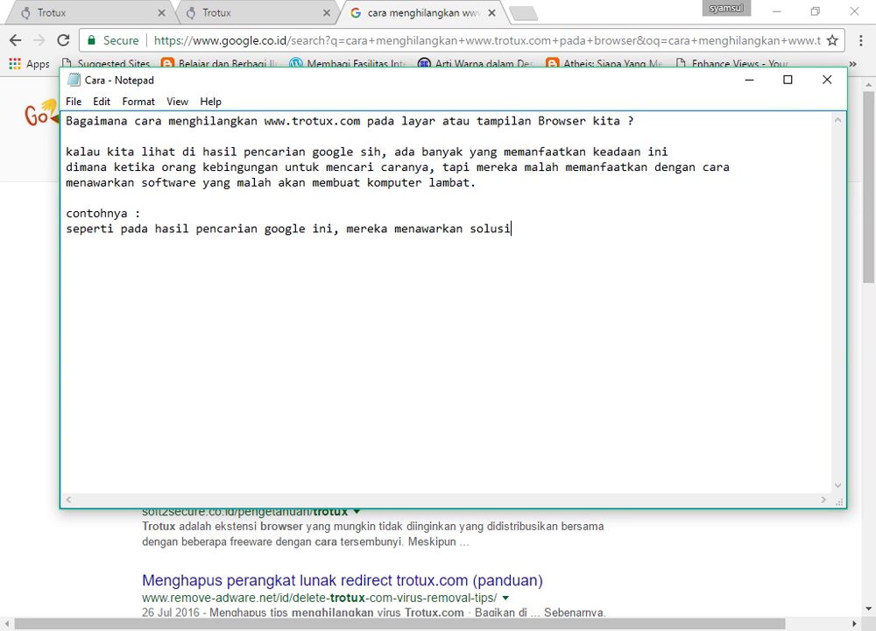
pyautogui.write(', tapi lagi lagi hanya ')
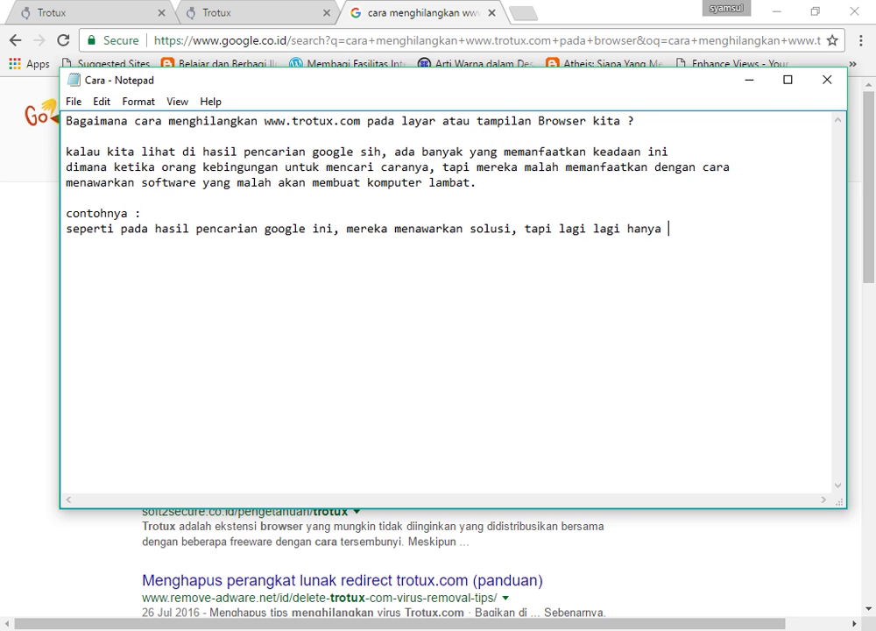
pyautogui.write('harapan palsu')
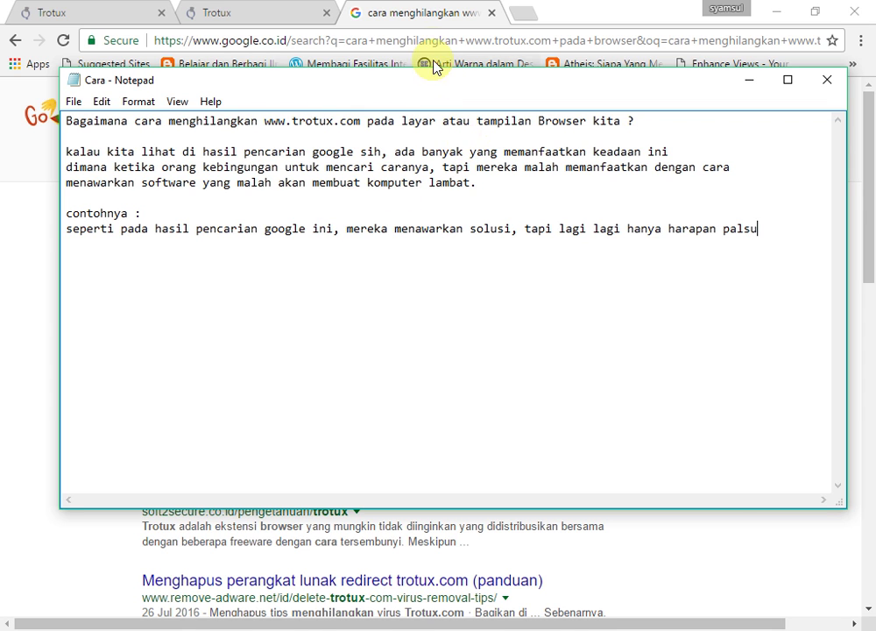
# Open the first Google result, Zemana's Trotux.com removal guide, in Chrome and return to Notepad.
pyautogui.click(434, 13)
pyautogui.click(313, 236)
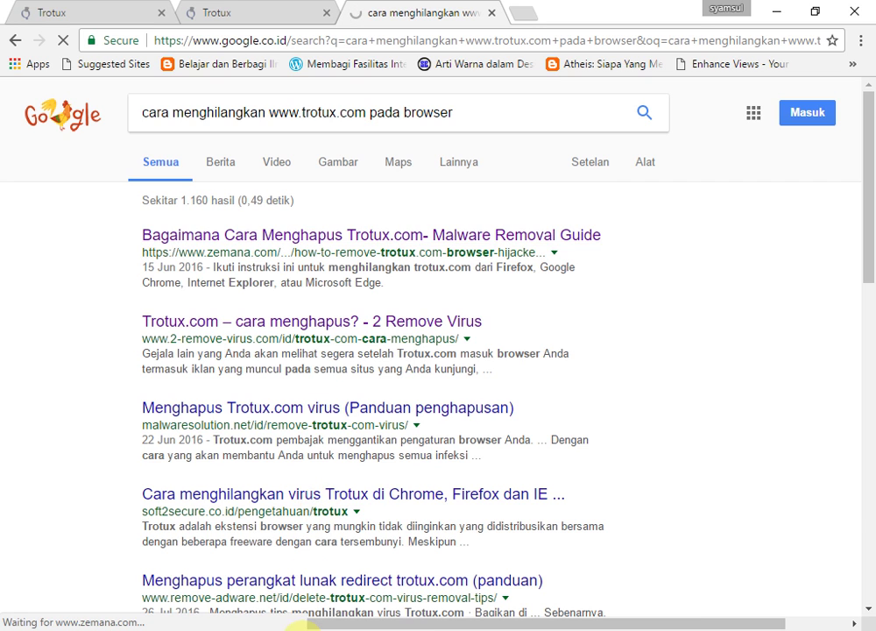
pyautogui.click(293, 624)
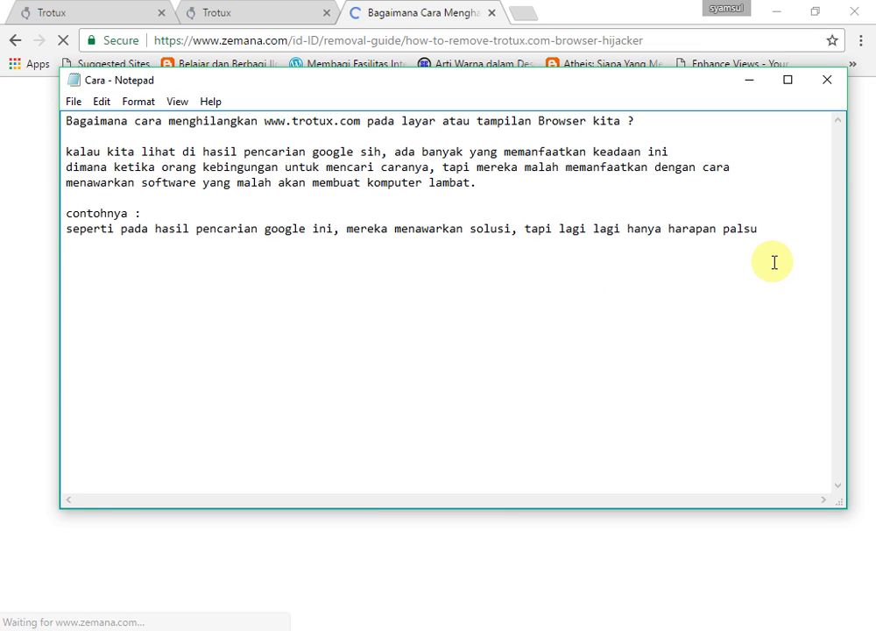
# Leave a blank line in the note, write "seperti pada hasil pencarian google teratas ini," and briefly view the Zemana page in Chrome before returning to Notepad.
pyautogui.press('Return')
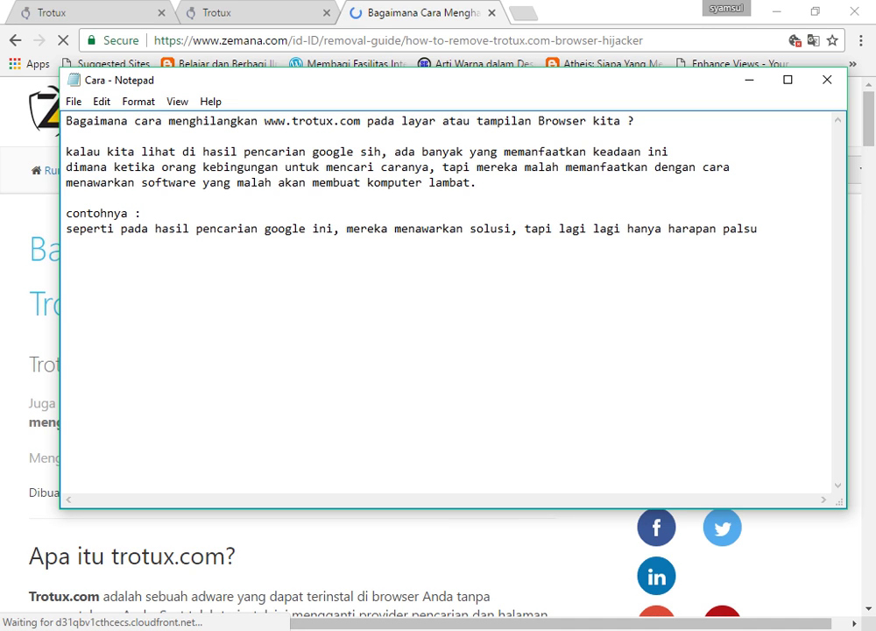
pyautogui.write('seperti pada')
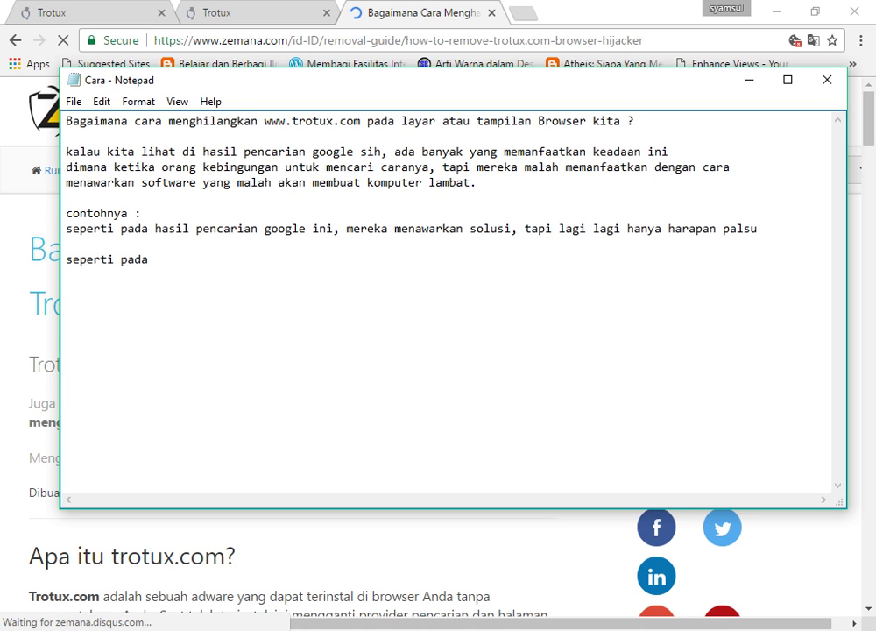
pyautogui.write(' hasil pencaria')
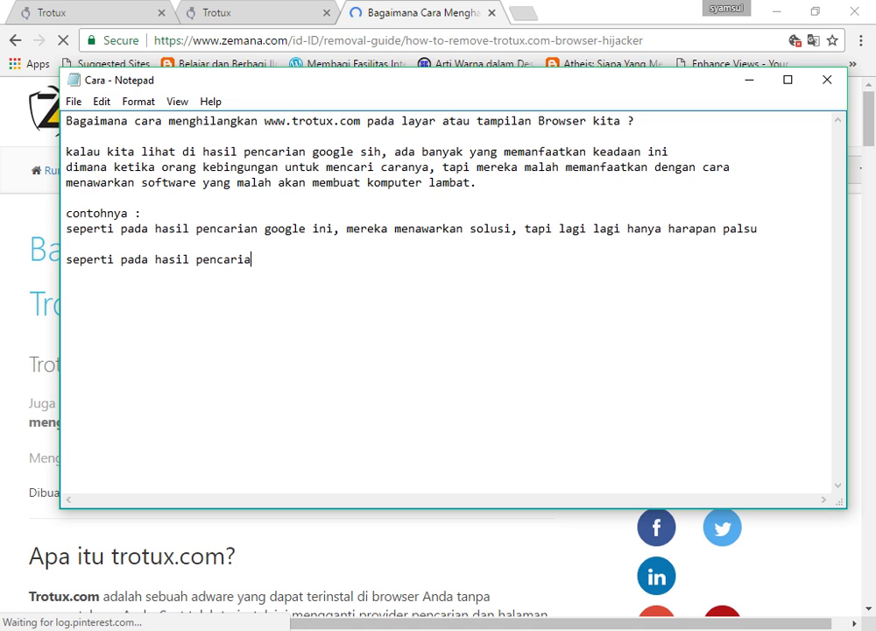
pyautogui.write('n google')
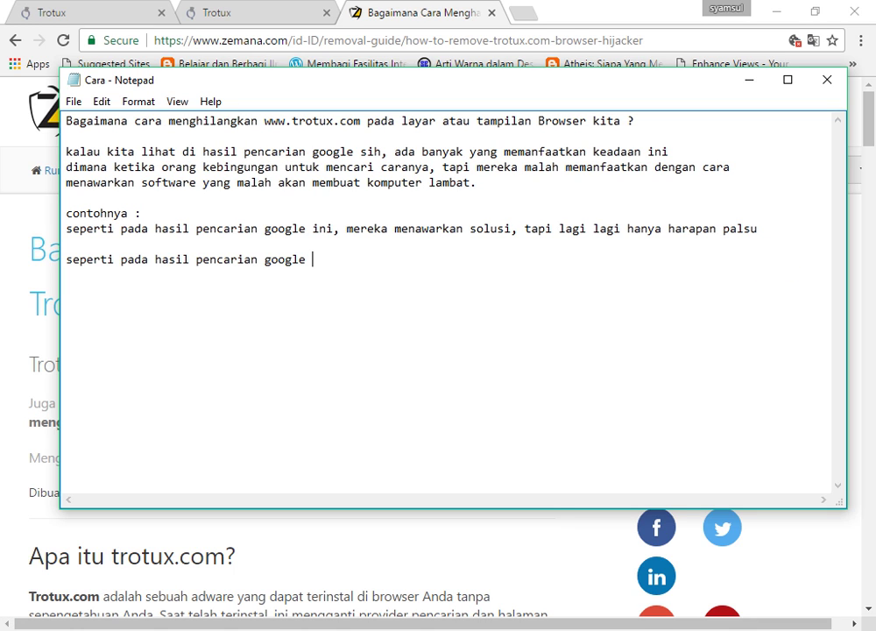
pyautogui.write(' teratas')
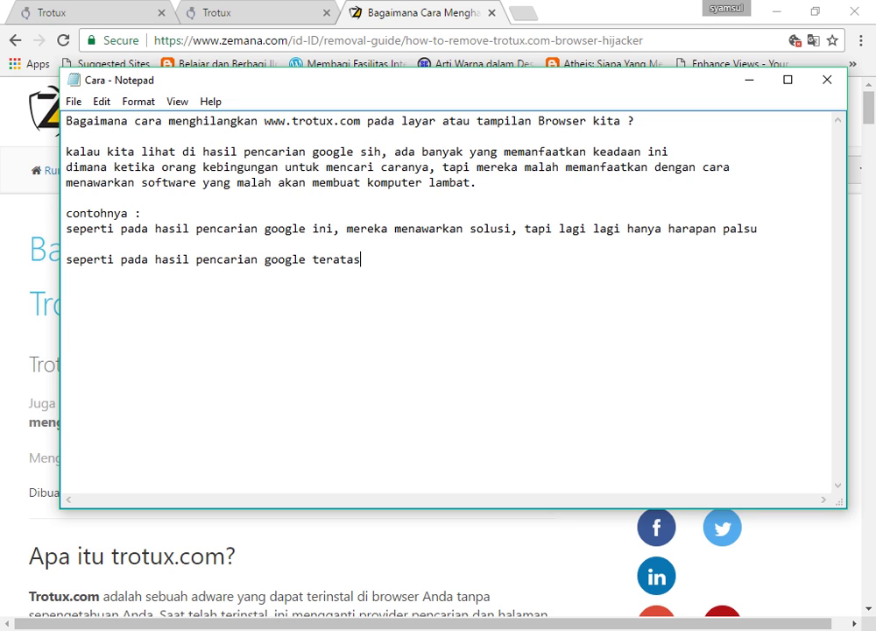
pyautogui.write(' ini,')
pyautogui.click(732, 27)
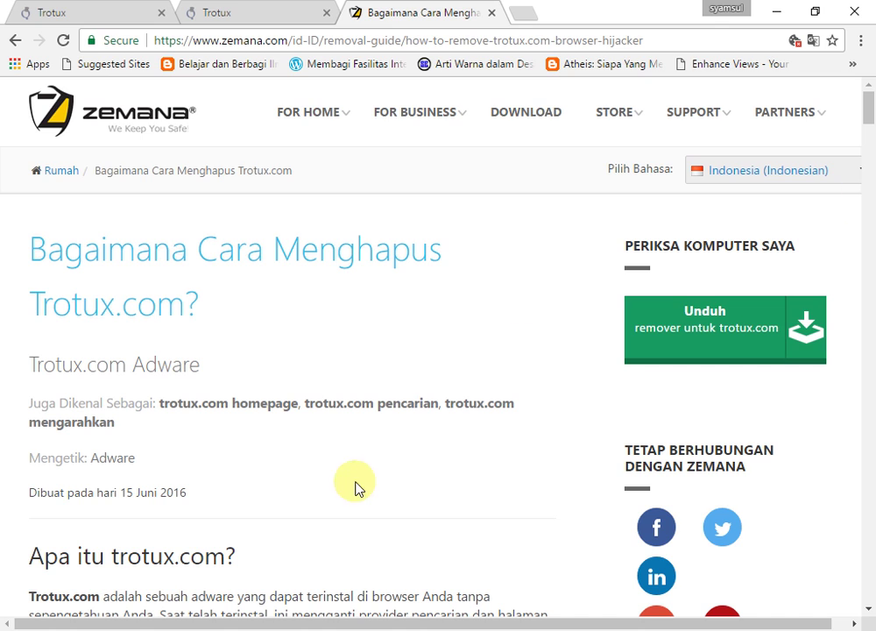
pyautogui.hotkey('alt', 'Tab')
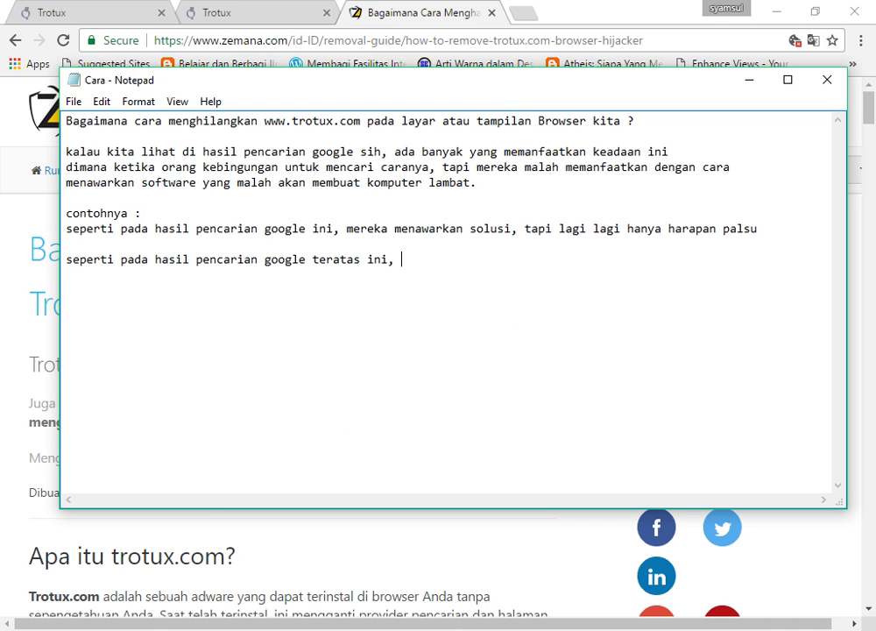
# Continue the line about the top Google result with "mereka malah merekomendasikan software remover,".
pyautogui.write('mereka malah')
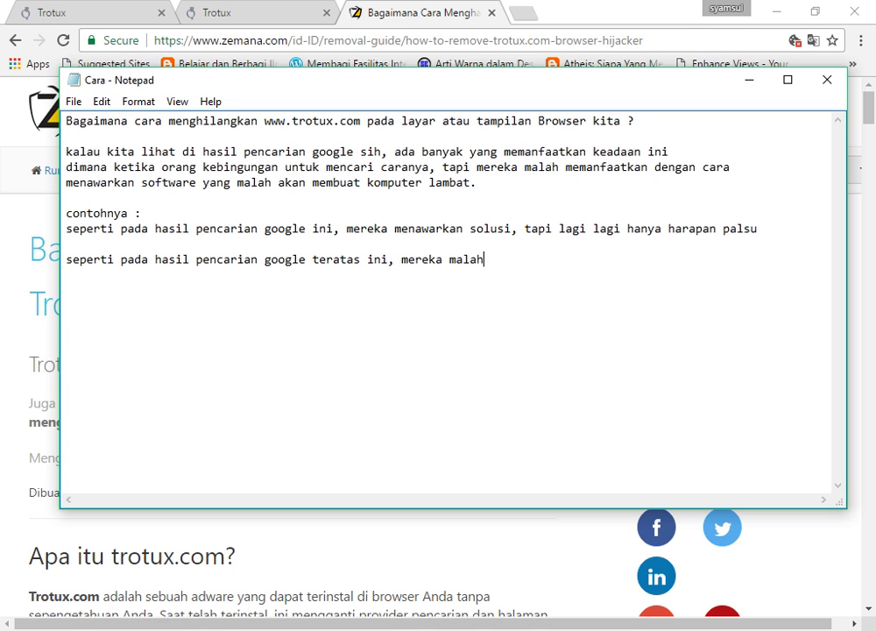
pyautogui.write(' merekomendasi')
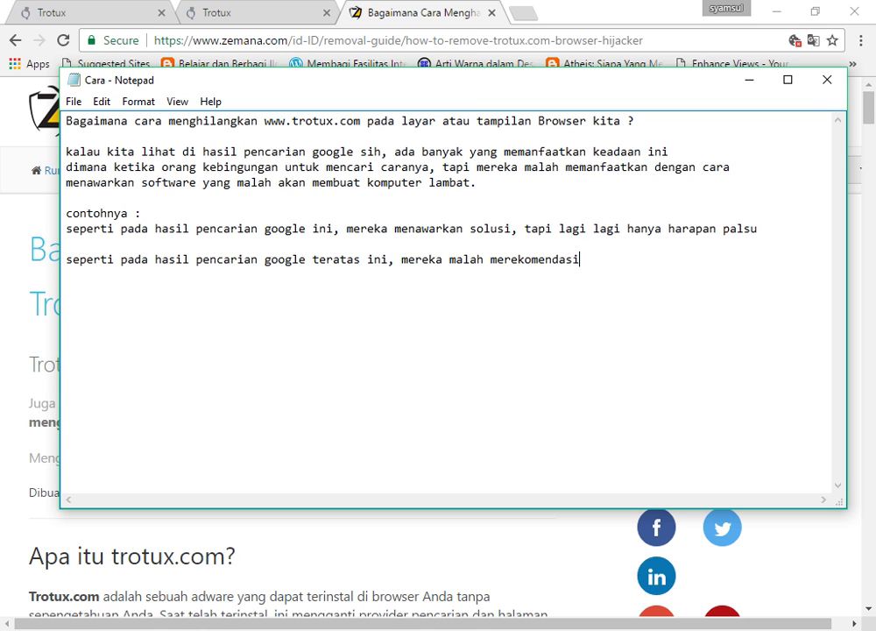
pyautogui.write('kan software ')
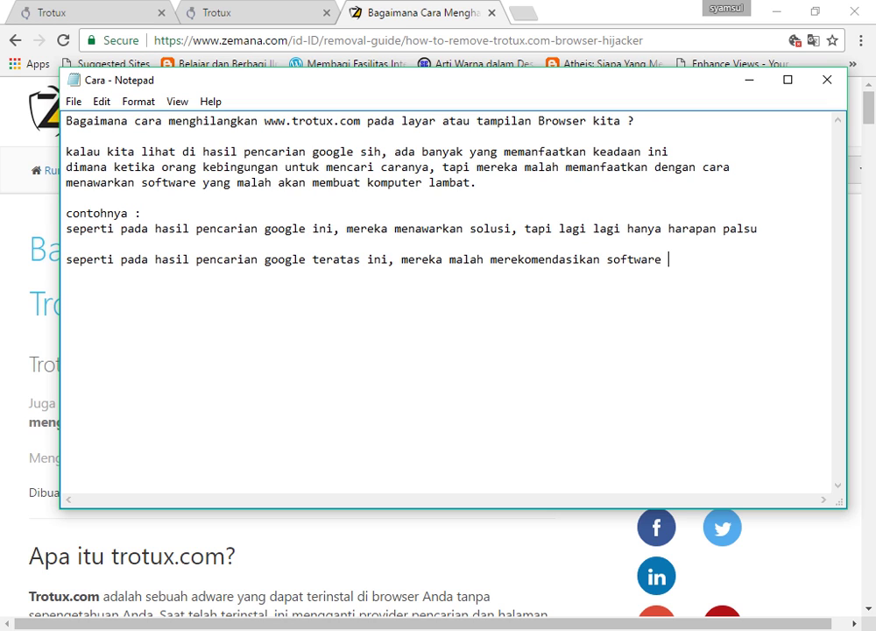
pyautogui.write('remover,')
# Add the line "bukan hanya membuat lambat komputer atau PC, tapi softwarenya KJ alias kurang jelas, jangan jangan virus juga".
pyautogui.press('Return')
pyautogui.write('buka')
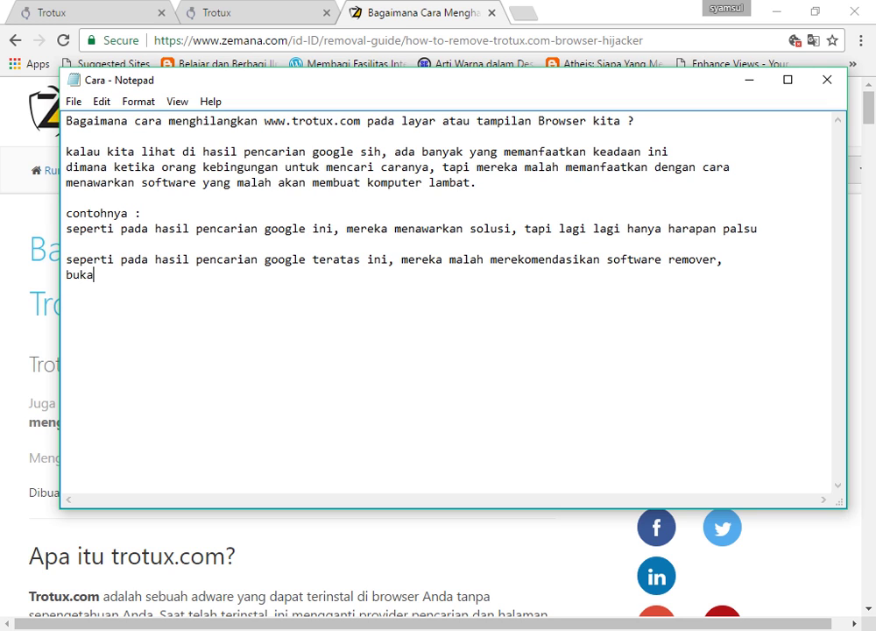
pyautogui.write('n han')
pyautogui.write('ya membuat')
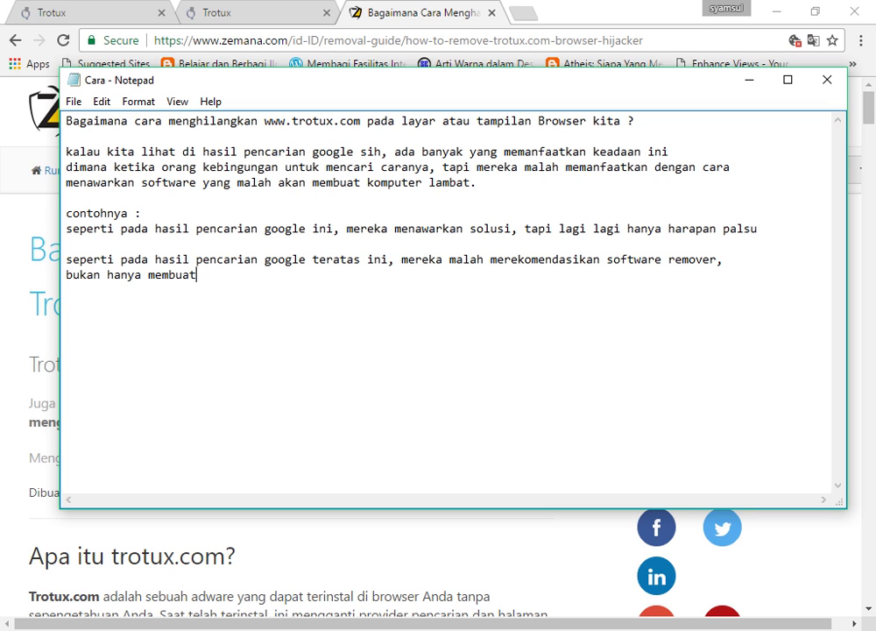
pyautogui.write(' lambat komputer ')
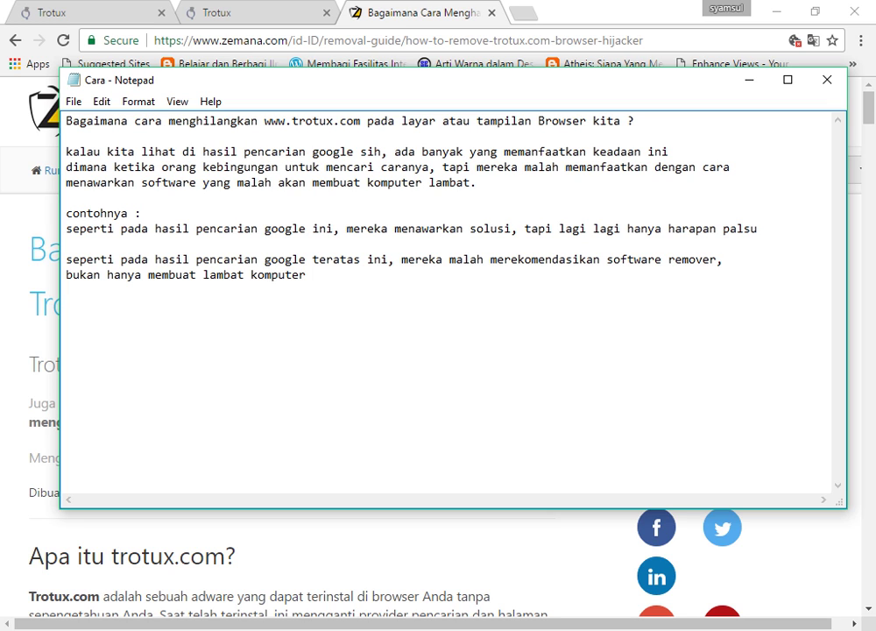
pyautogui.write('atau PC, tapi soft')
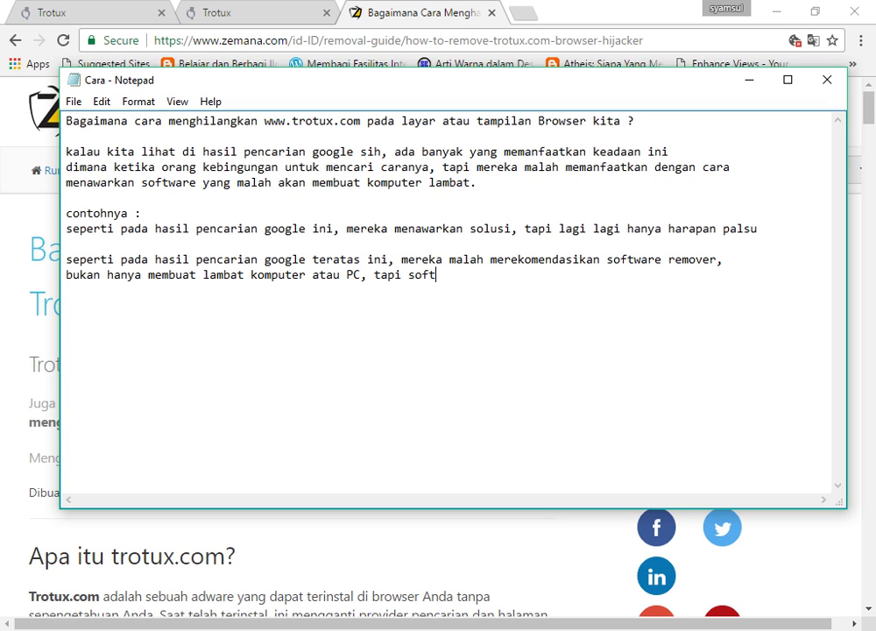
pyautogui.write('warenya KJ alia')
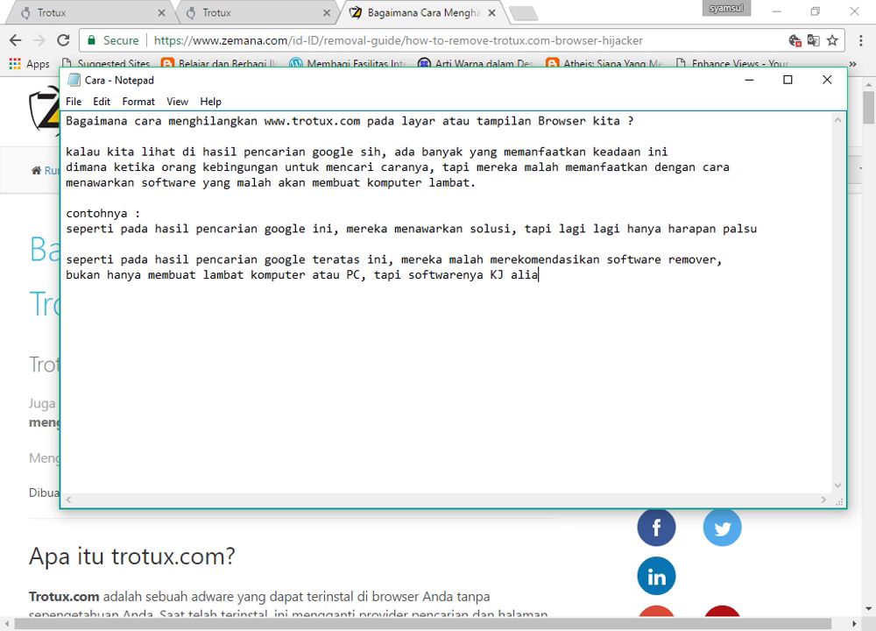
pyautogui.write('s kurang jela')
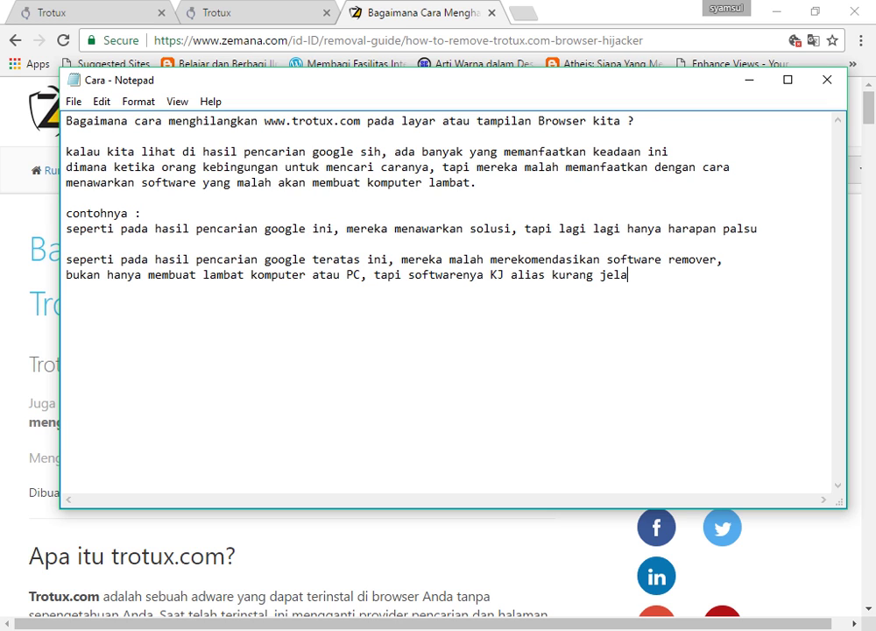
pyautogui.write('s, jangan jangan v')
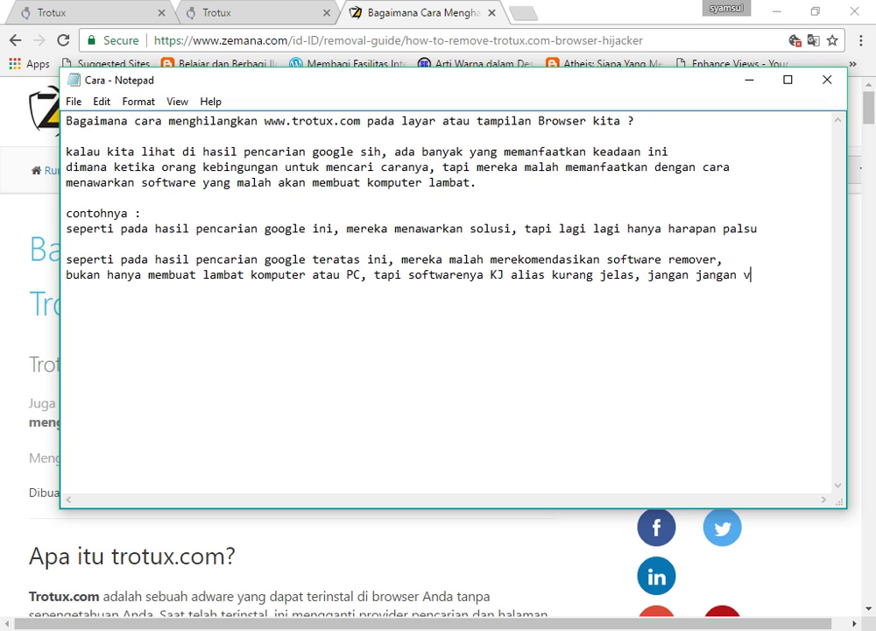
pyautogui.write('irus juga')
# After a blank line, write "Nah, padahal caranya sangat mudah loh, bahkan Trotux menyediakan caranya, lihat disini".
pyautogui.press('Return')
pyautogui.write('Na')
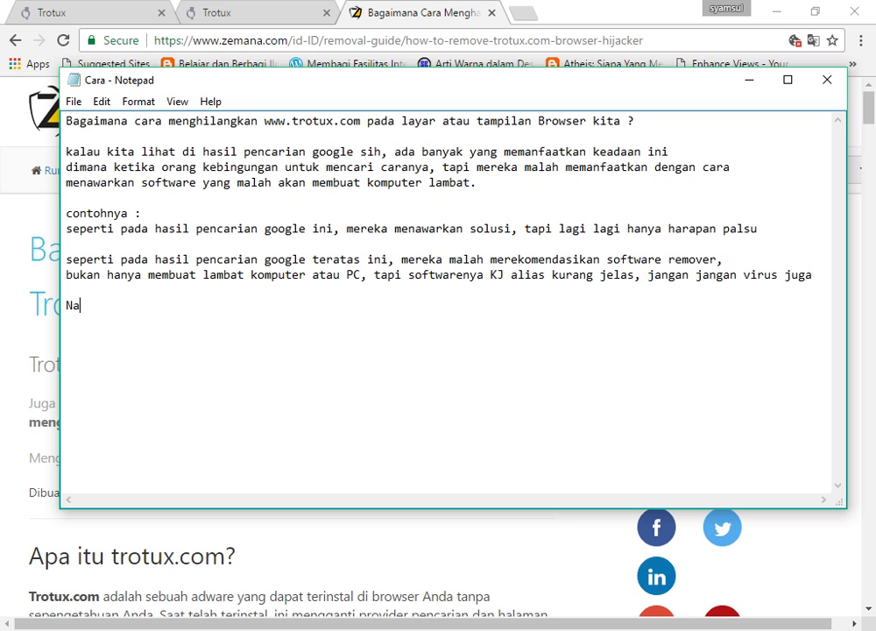
pyautogui.write('h, padahal ca')
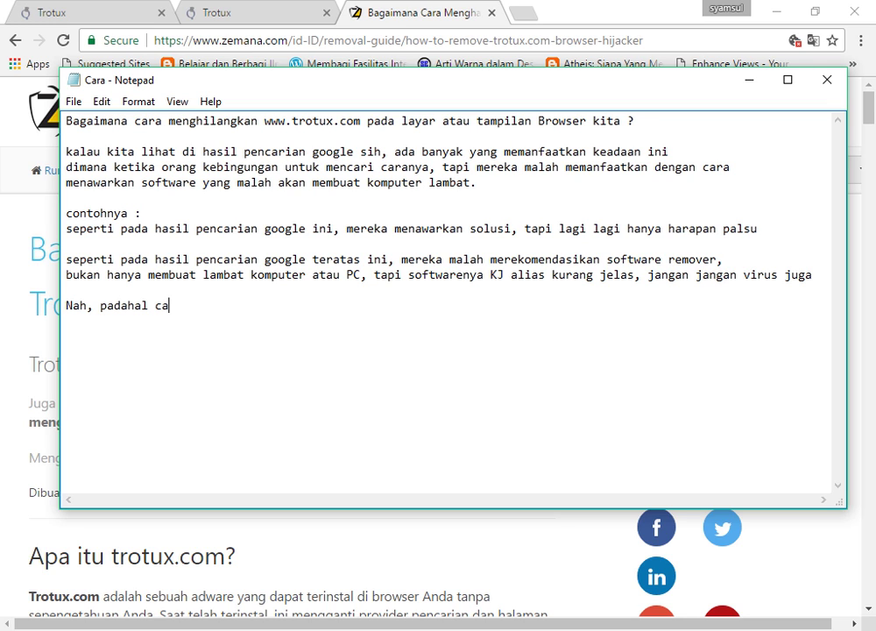
pyautogui.write('ranya sangat m')
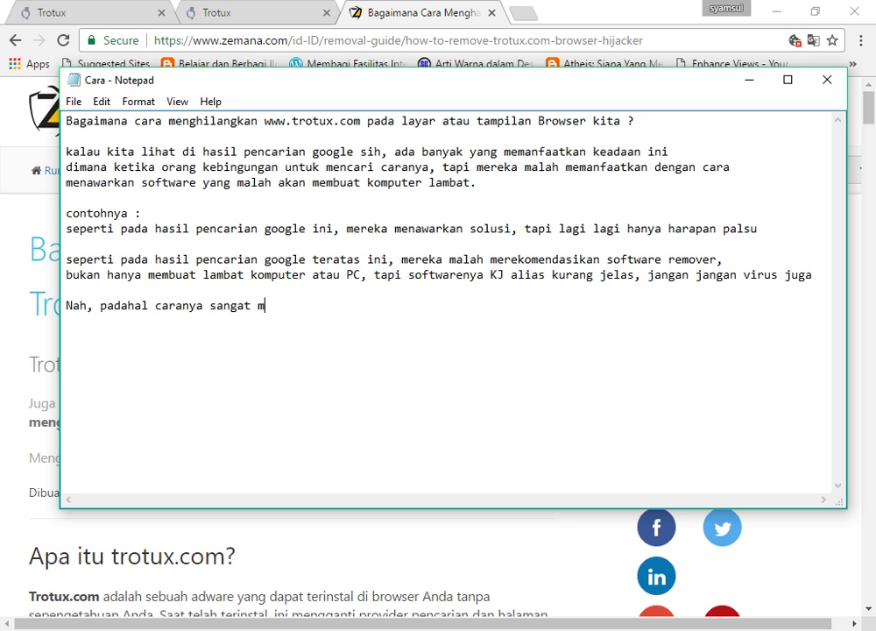
pyautogui.write('udah lo')
pyautogui.write('h, bahkan')
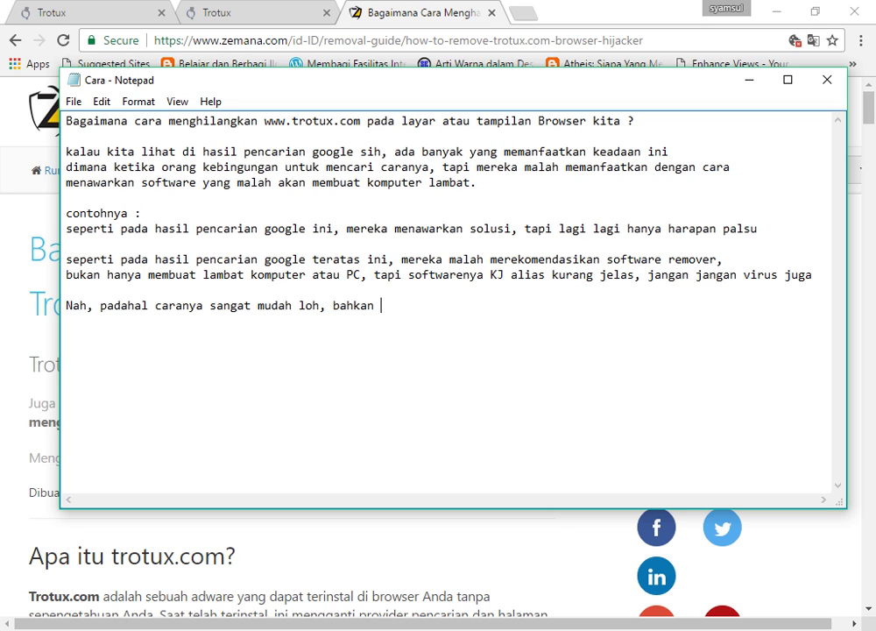
pyautogui.write('Trotux menyedia')
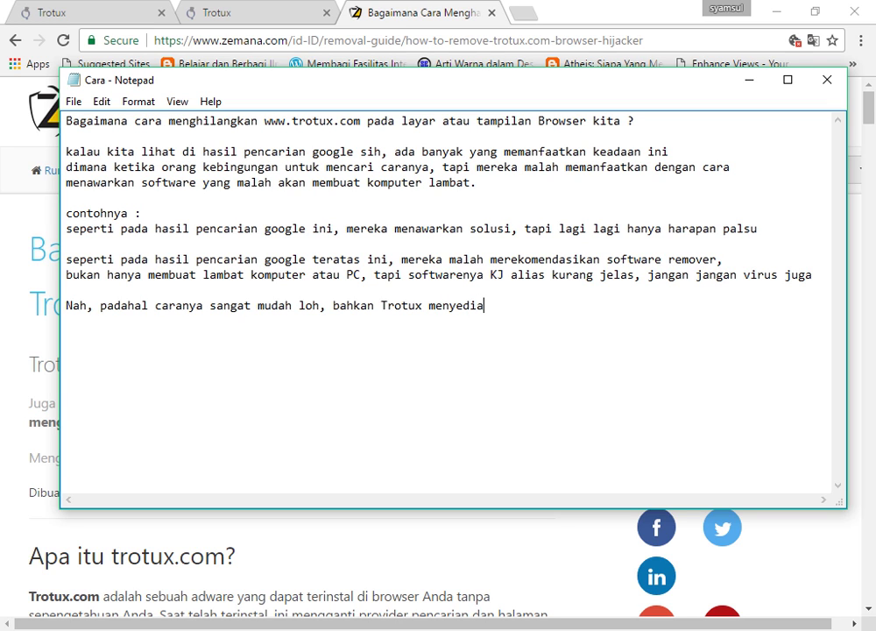
pyautogui.write('kan caranya')
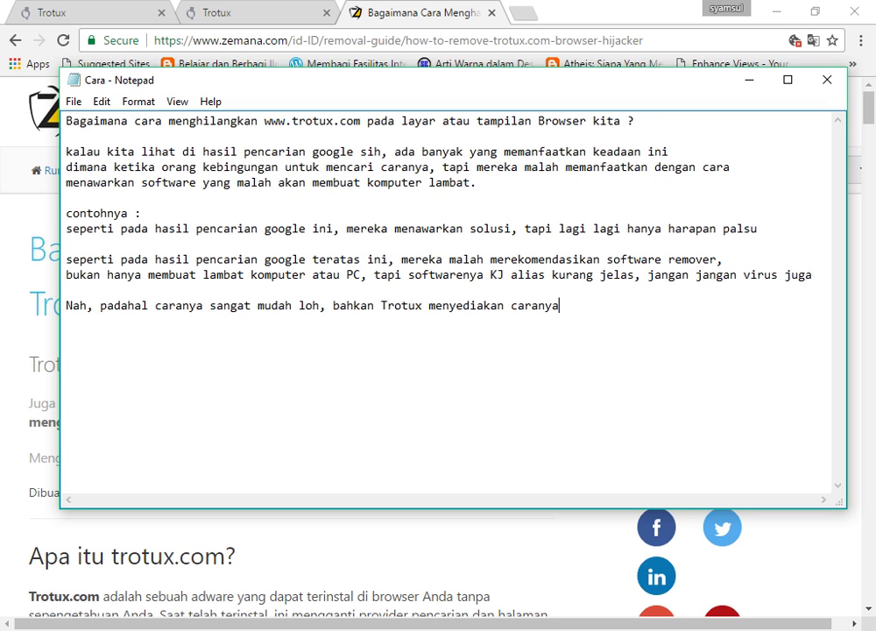
pyautogui.write(', lihat disis')
pyautogui.press('BackSpace')
pyautogui.write('ni')
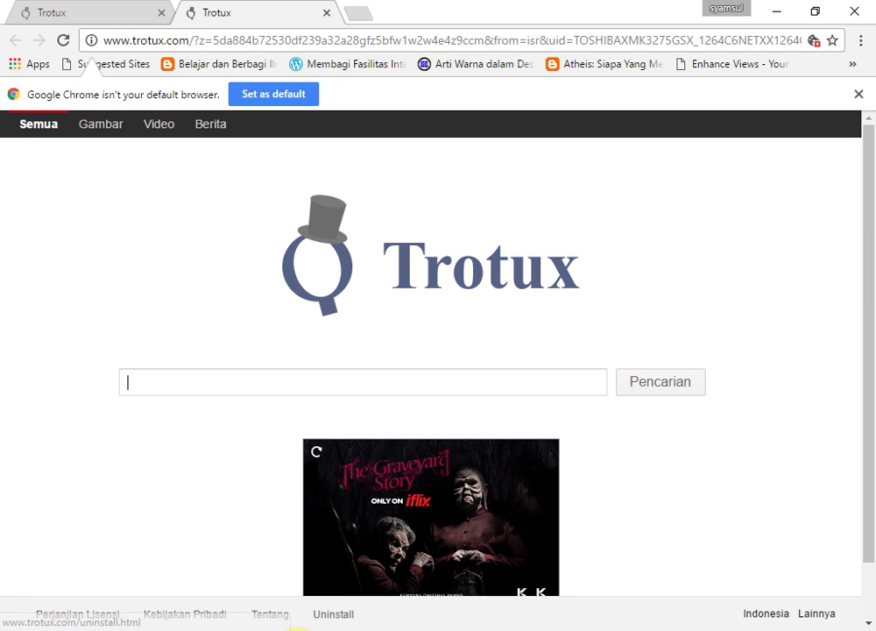
# Return to Notepad and, below a blank line, write "pada kolom bagian bawah, terdapat tulisan "Uninstall"" followed by the line "klik itu".
pyautogui.click(298, 629)
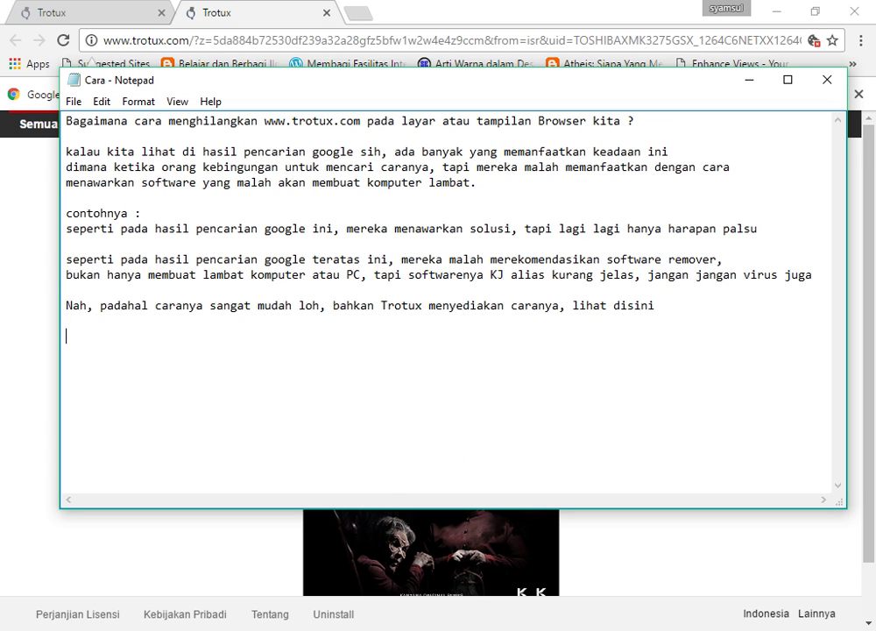
pyautogui.press('Return')
pyautogui.press('Return')
pyautogui.write('pada kolom bagian b')
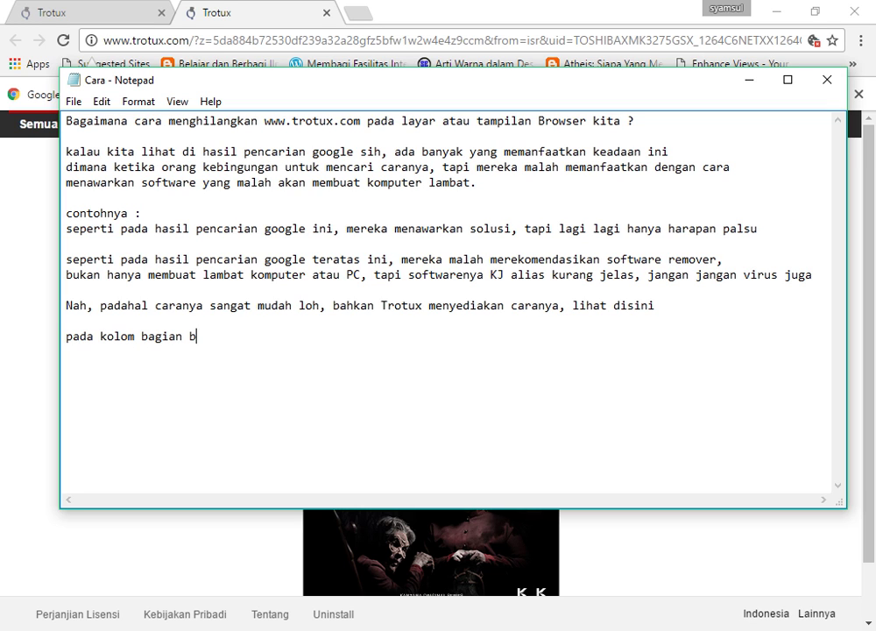
pyautogui.write('awah, terdapa')
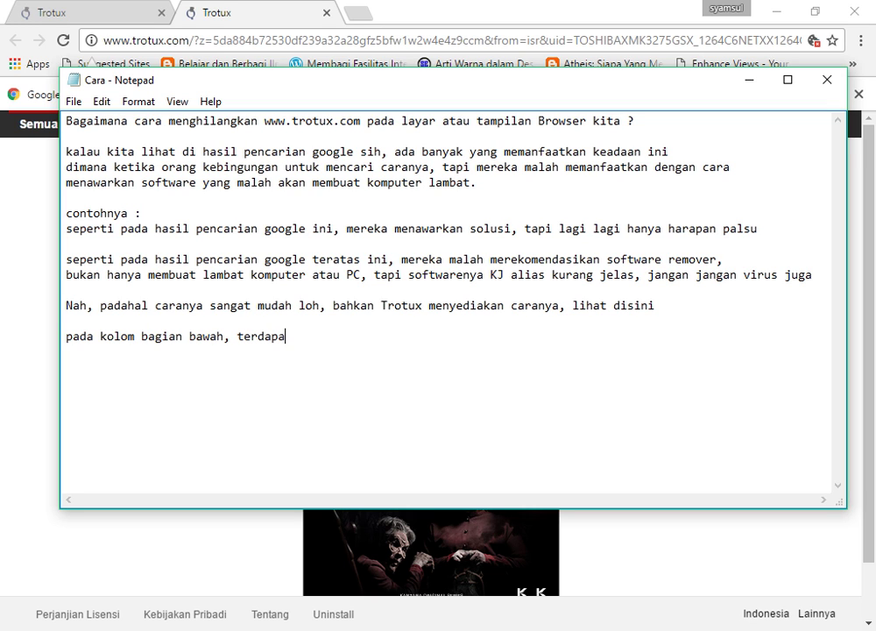
pyautogui.write('t tulisan "Uninst')
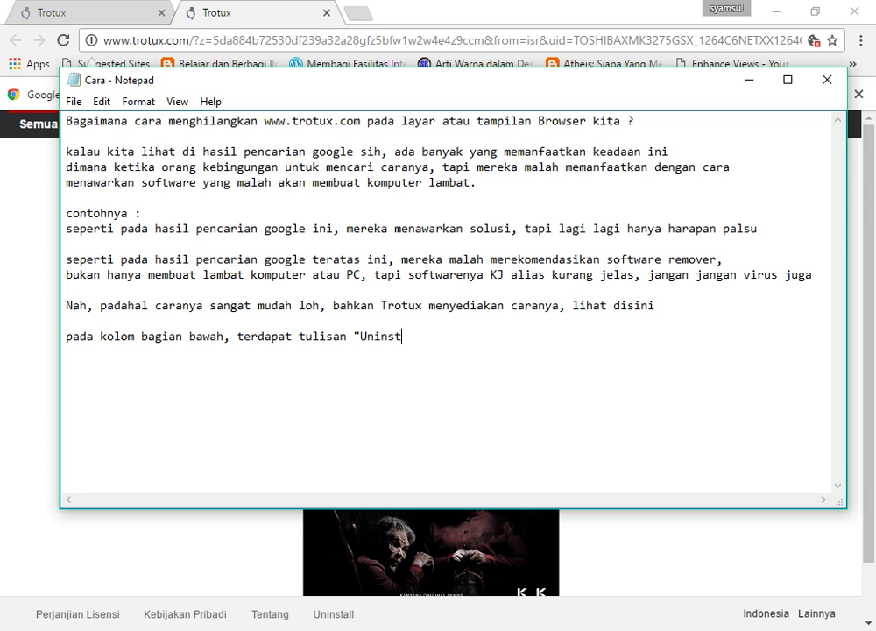
pyautogui.write('all"')
pyautogui.press('Return')
pyautogui.write('klik itu')
# Open the Uninstall page from the Trotux homepage in Chrome and return to Notepad.
pyautogui.click(348, 615)
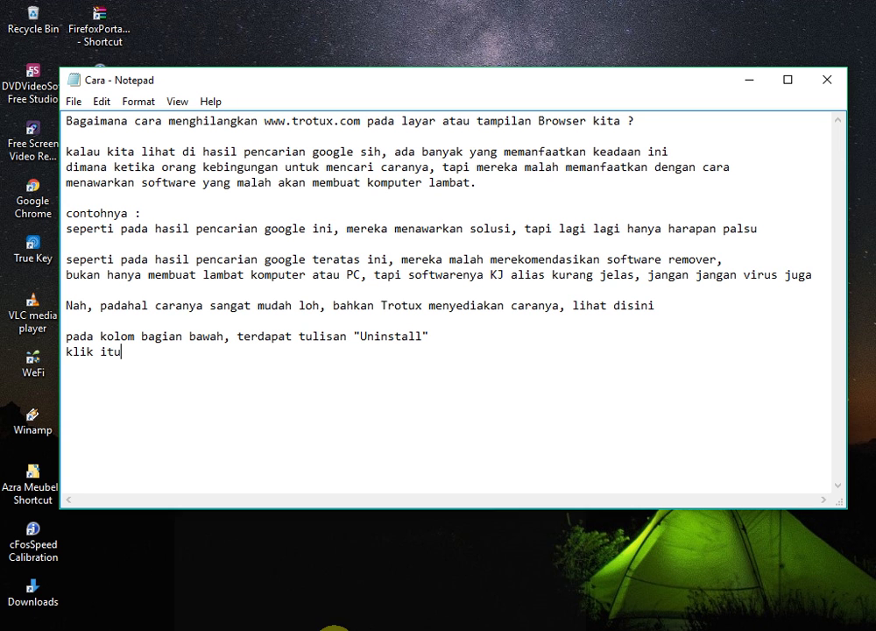
pyautogui.click(333, 625)
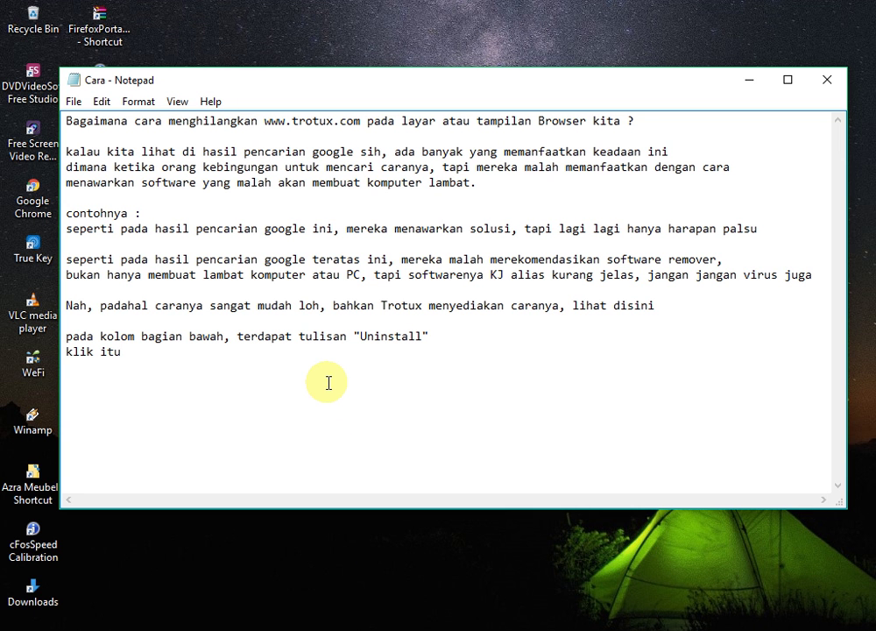
pyautogui.click(328, 625)
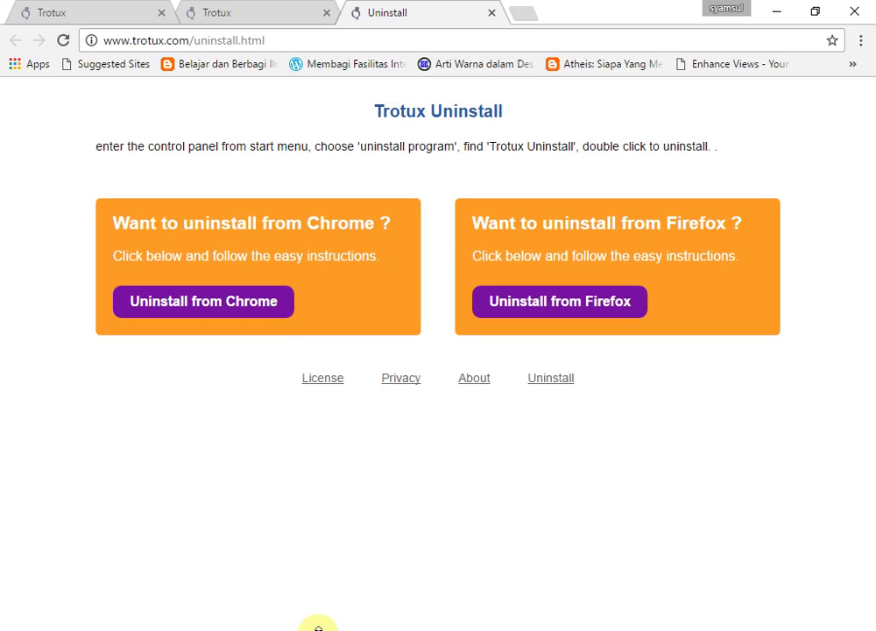
pyautogui.click(300, 625)
pyautogui.click(297, 464)
# Start a new line below "klik itu" and put a hyphen in front of both instruction lines.
pyautogui.press('Return')
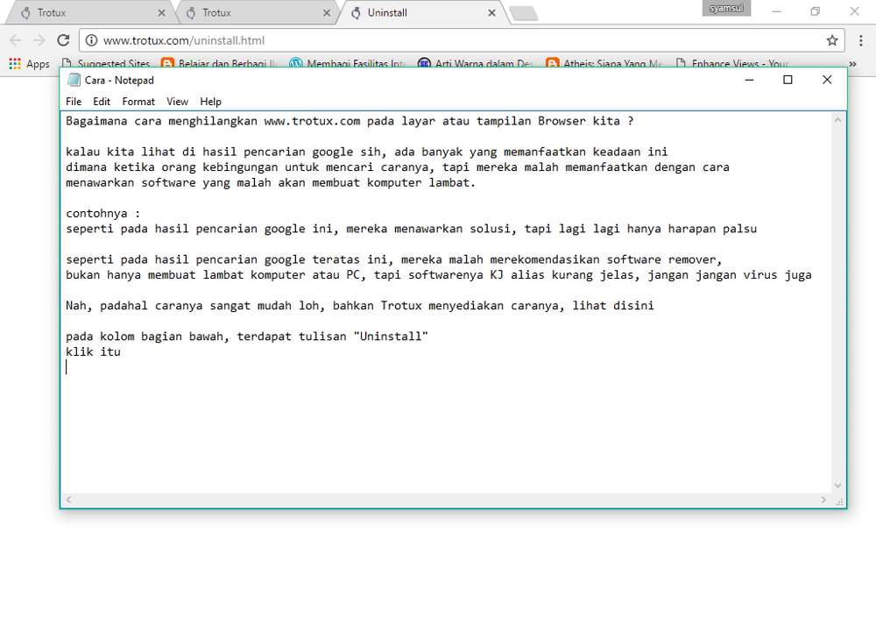
pyautogui.press('Up')
pyautogui.press('Up')
pyautogui.write('-')
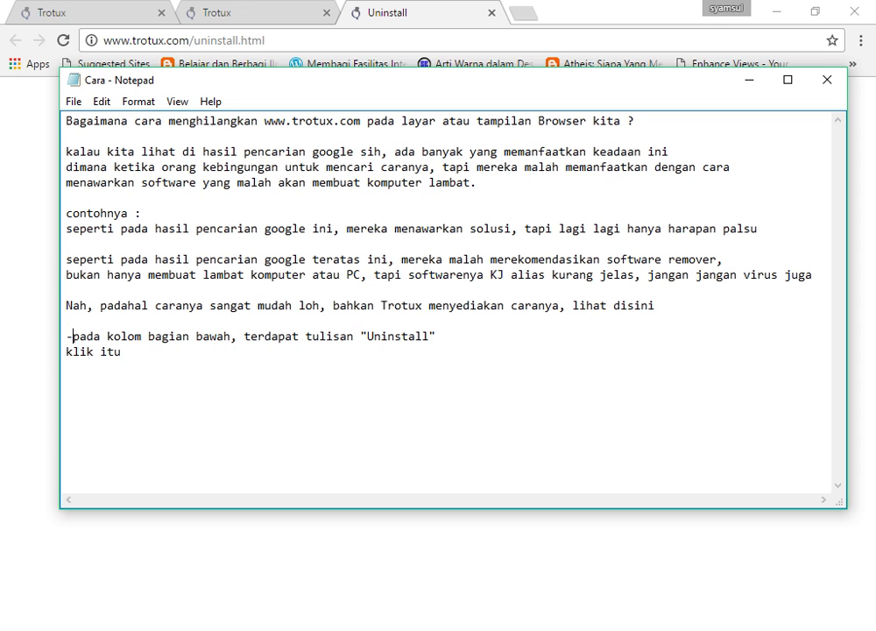
pyautogui.press('Down')
pyautogui.press('Left')
pyautogui.write('-')
pyautogui.press('Down')
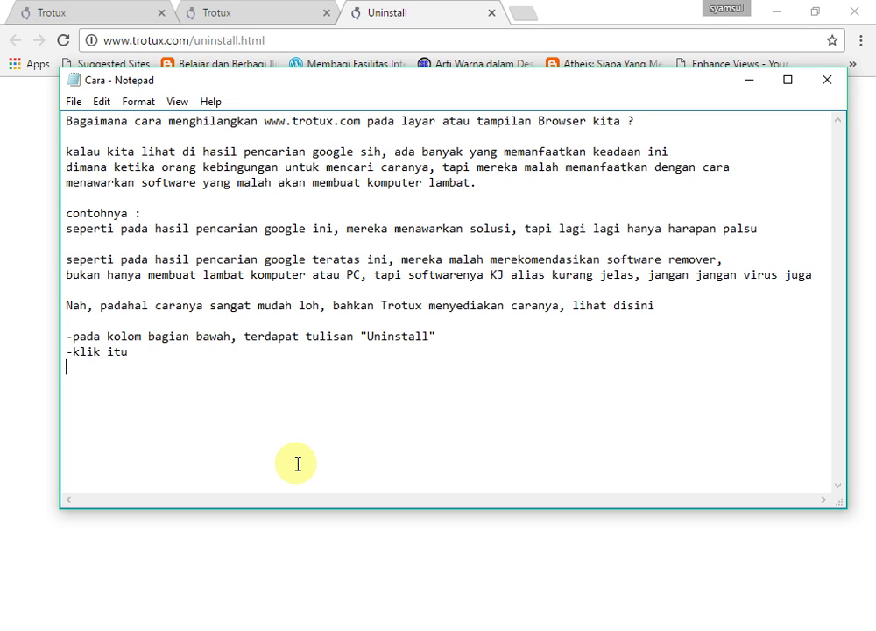
# Add the third instruction "-kemudian pilih browser yang teman-teman pakai" to the list.
pyautogui.write('-')
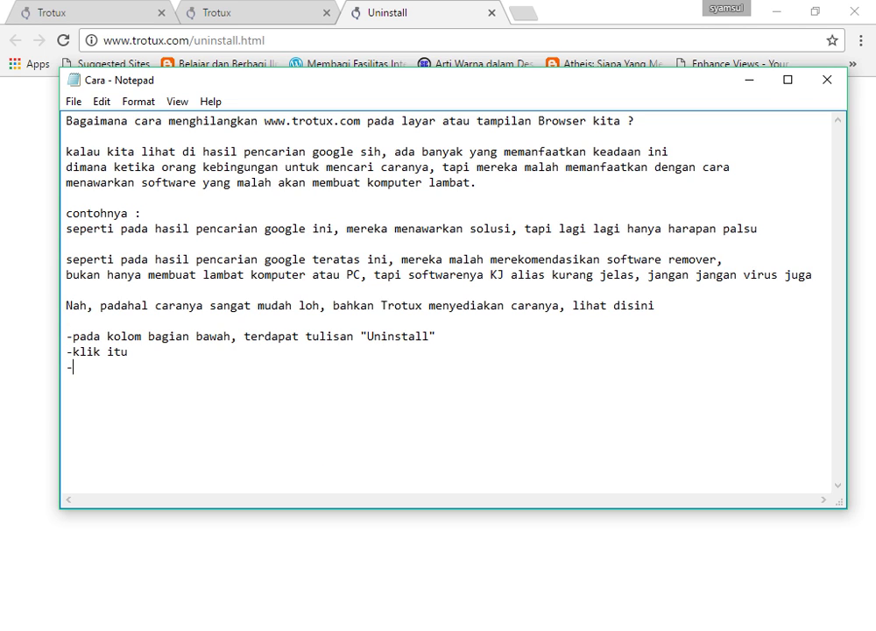
pyautogui.write('kemudian pilih b')
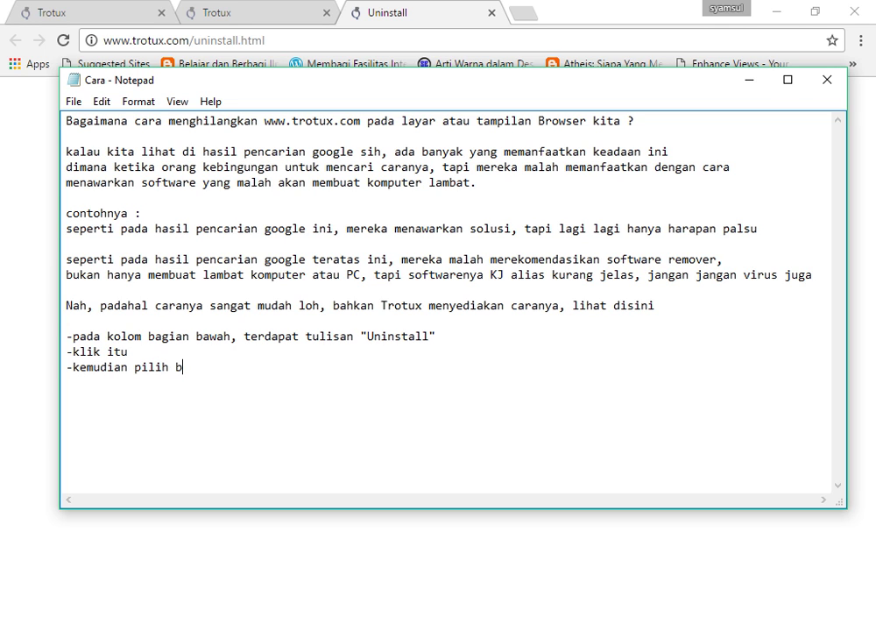
pyautogui.write('rowser yang te')
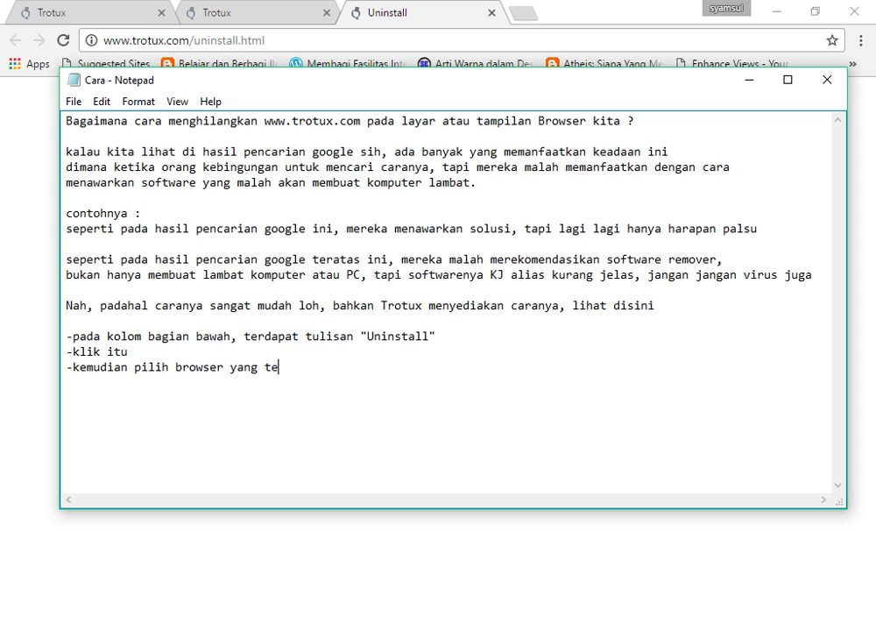
pyautogui.write('man-teman pakai')
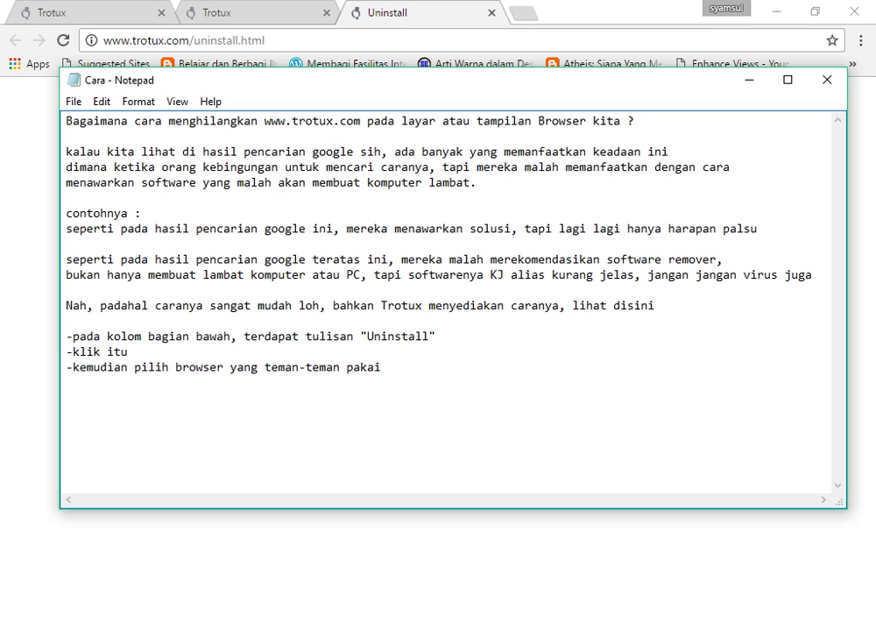
# Switch to Chrome, open the Trotux instructions for uninstalling from Chrome, and return to Notepad.
pyautogui.click(337, 617)
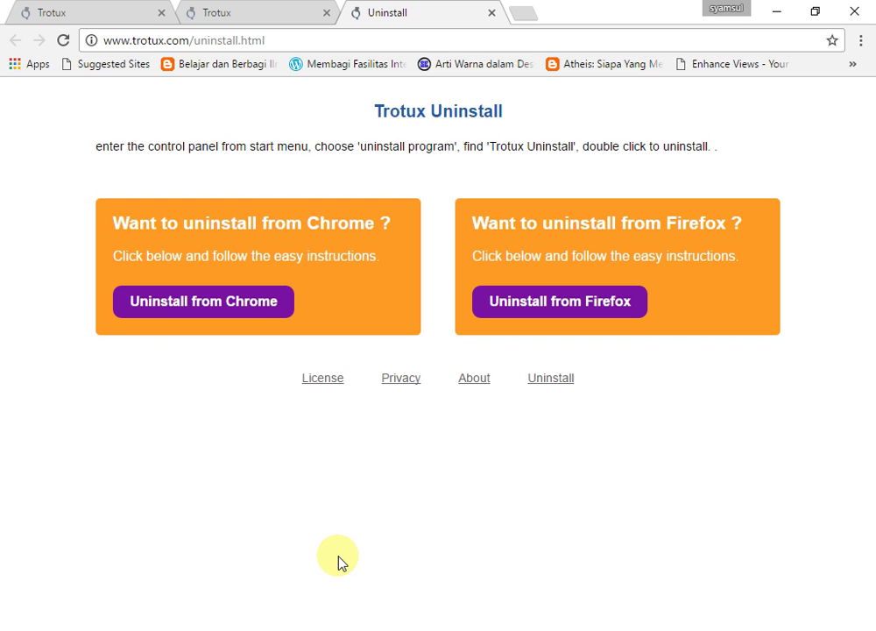
pyautogui.click(221, 313)
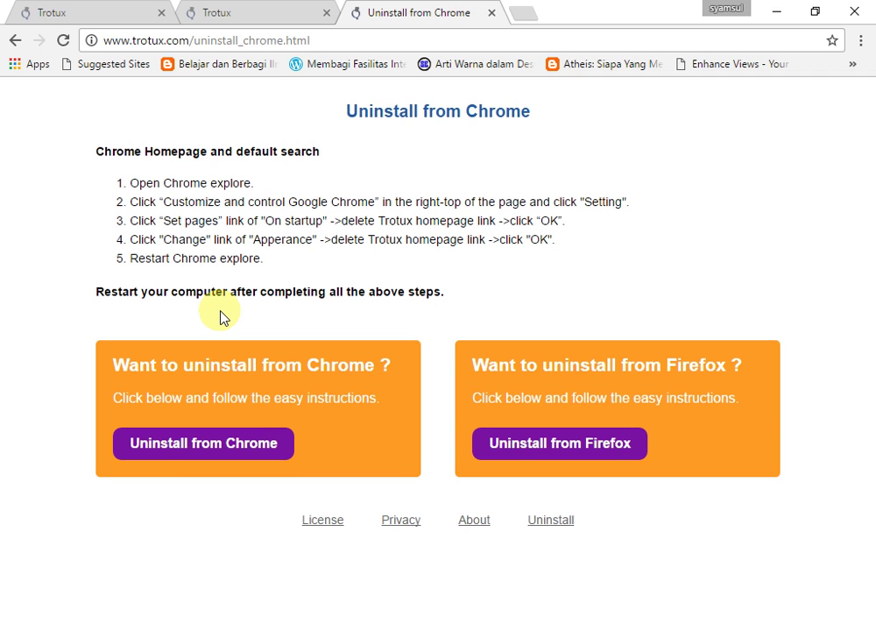
pyautogui.click(302, 625)
# Add the fourth instruction "-setelah itu, ikuti saja instruksinya" and start another hyphenated line below it.
pyautogui.press('Return')
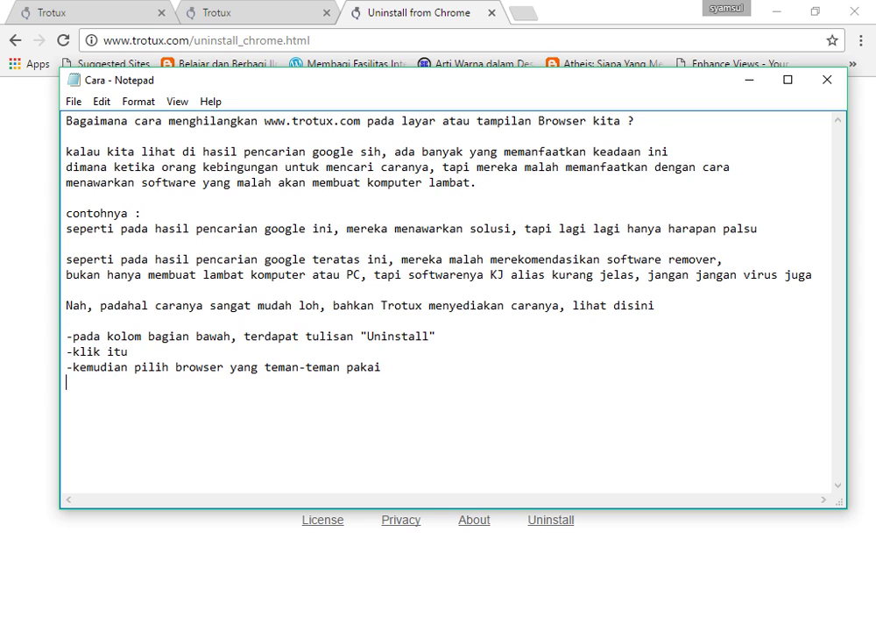
pyautogui.write('-setelah itu,')
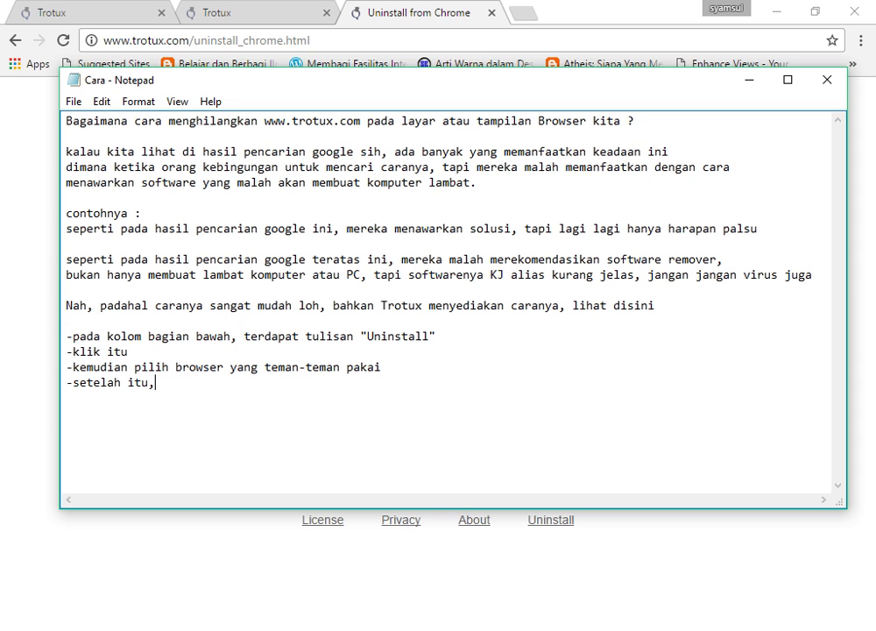
pyautogui.write(' ikuti saja instr')
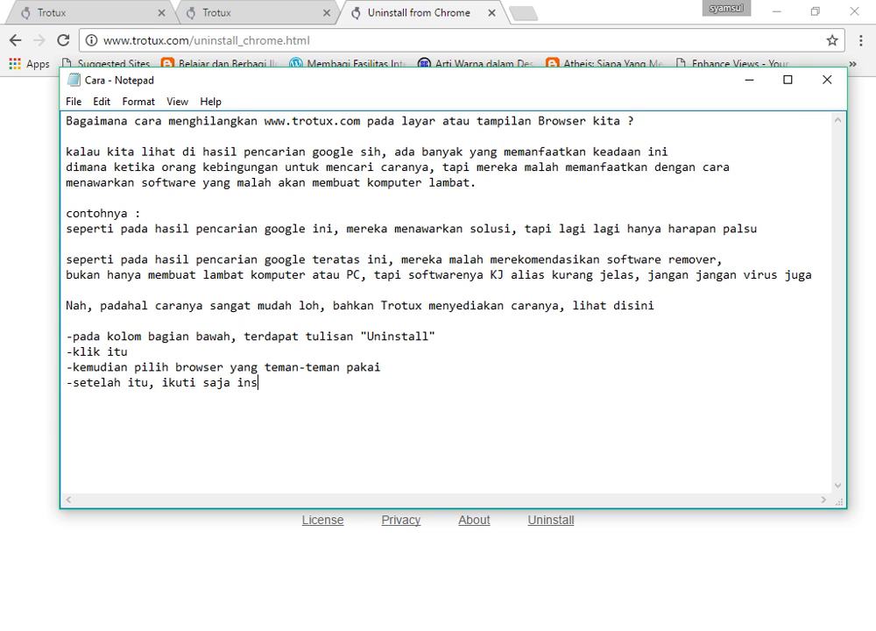
pyautogui.press('BackSpace')
pyautogui.write('truksinya')
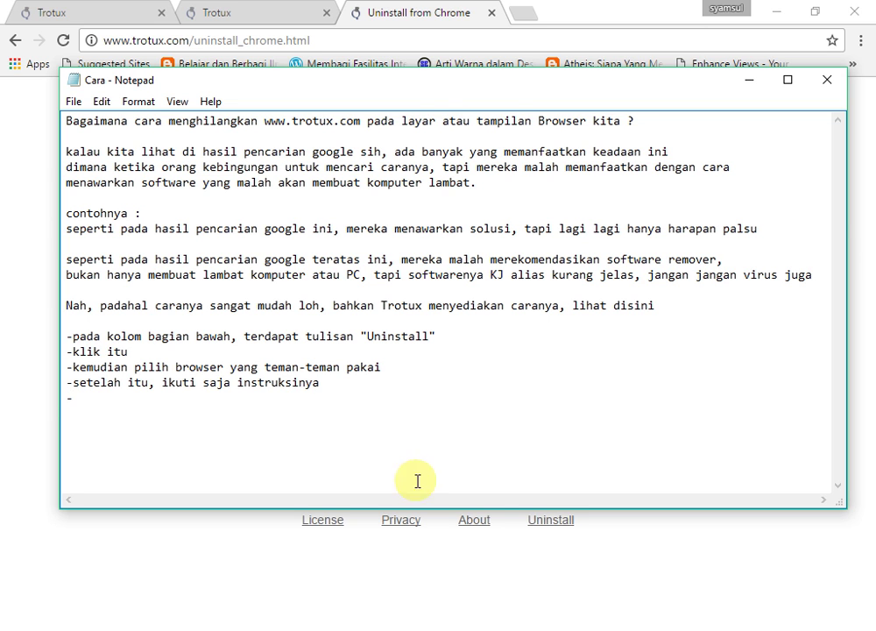
# Switch to Chrome and open its settings page.
pyautogui.click(407, 531)
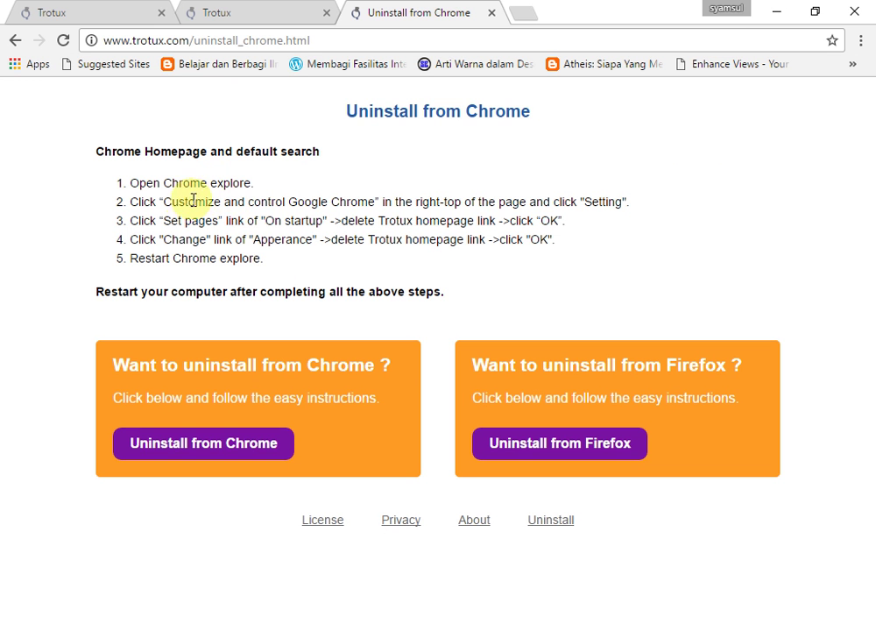
pyautogui.click(862, 46)
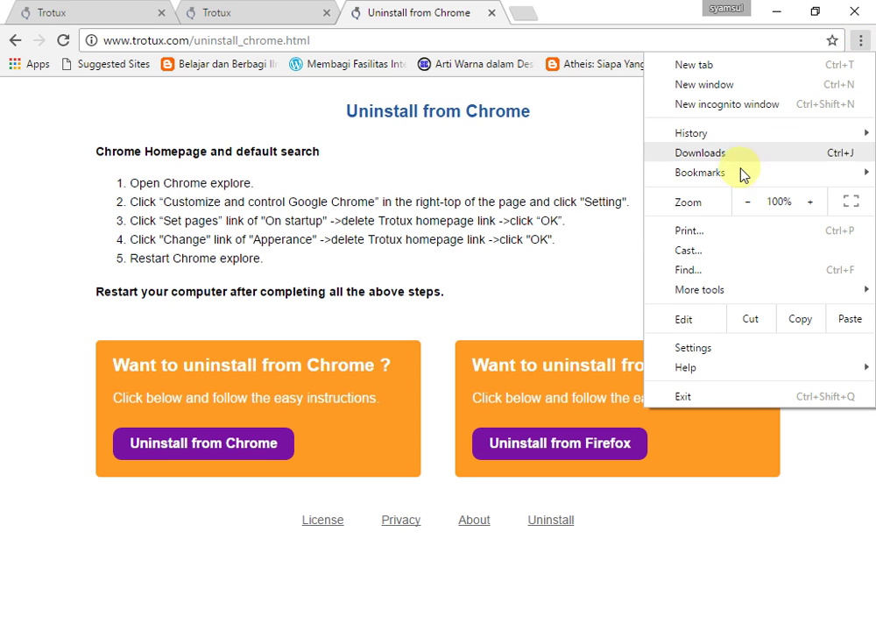
pyautogui.click(683, 348)
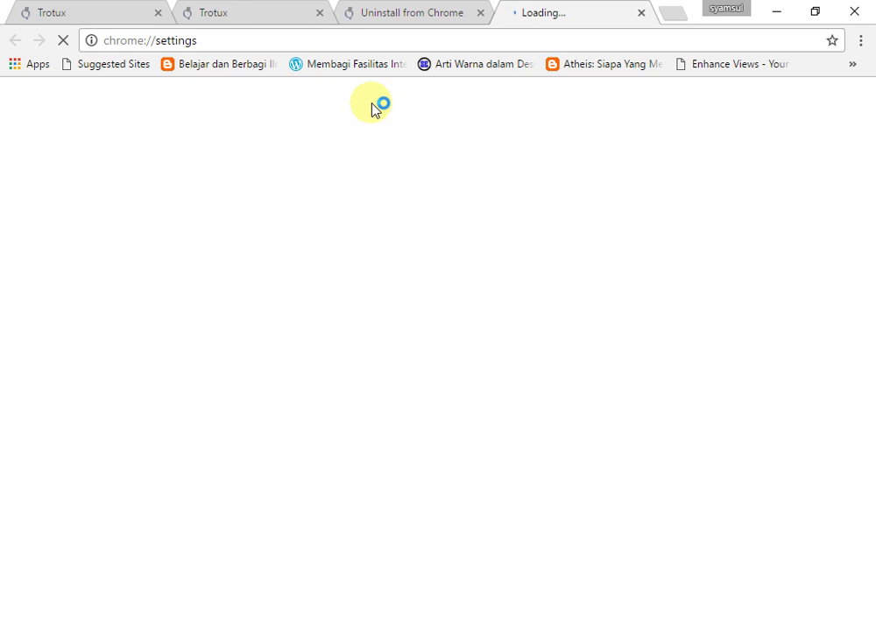
# Close the two Trotux tabs and return to the Uninstall from Chrome instructions.
pyautogui.click(320, 13)
pyautogui.click(158, 13)
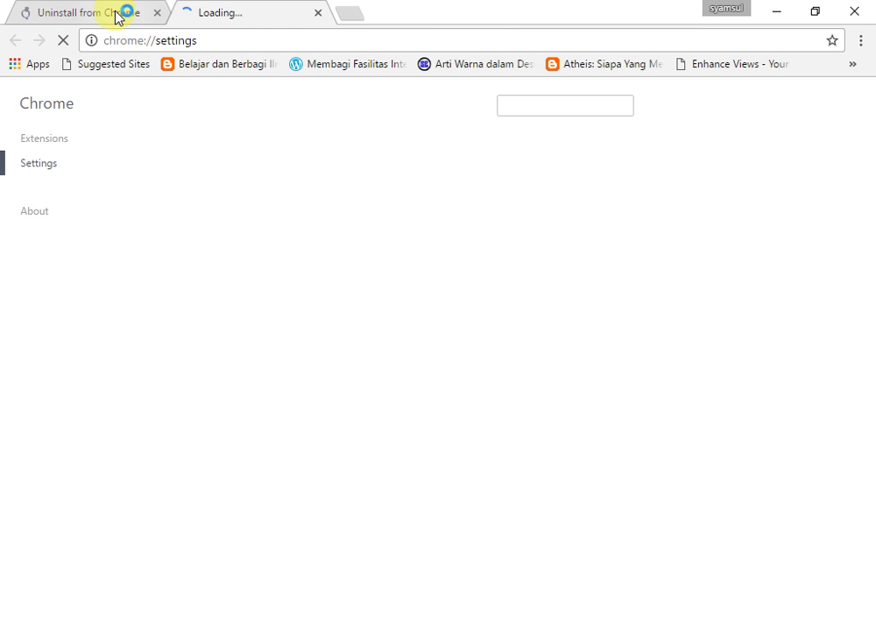
pyautogui.click(117, 15)
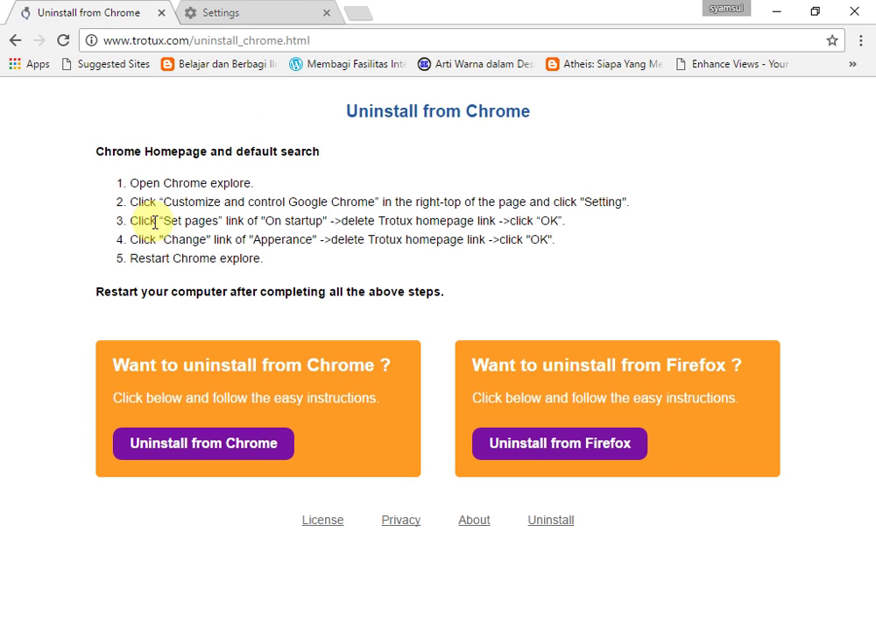
# Remove the Trotux entry from the On startup page set in Chrome's settings and save the list with google.com.
pyautogui.click(268, 16)
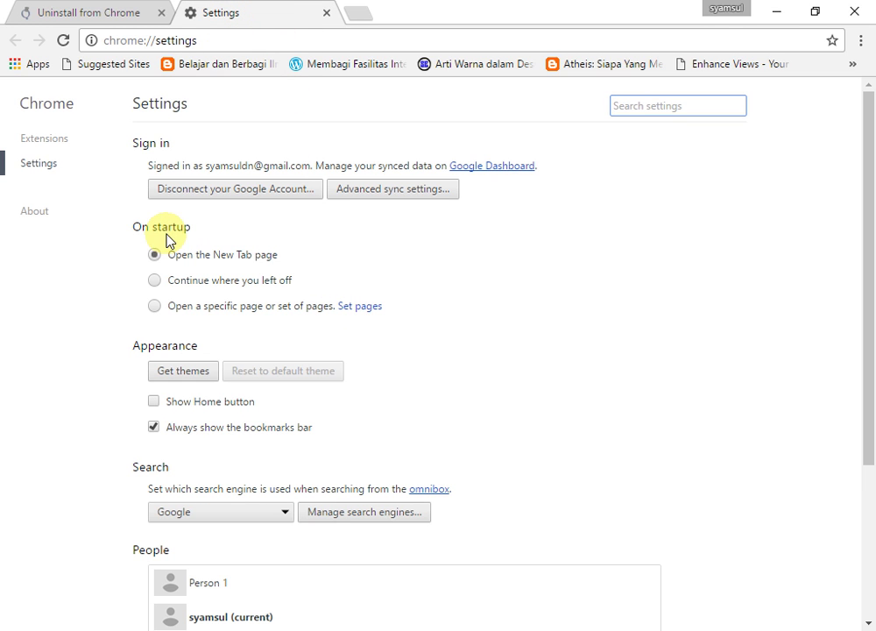
pyautogui.click(354, 312)
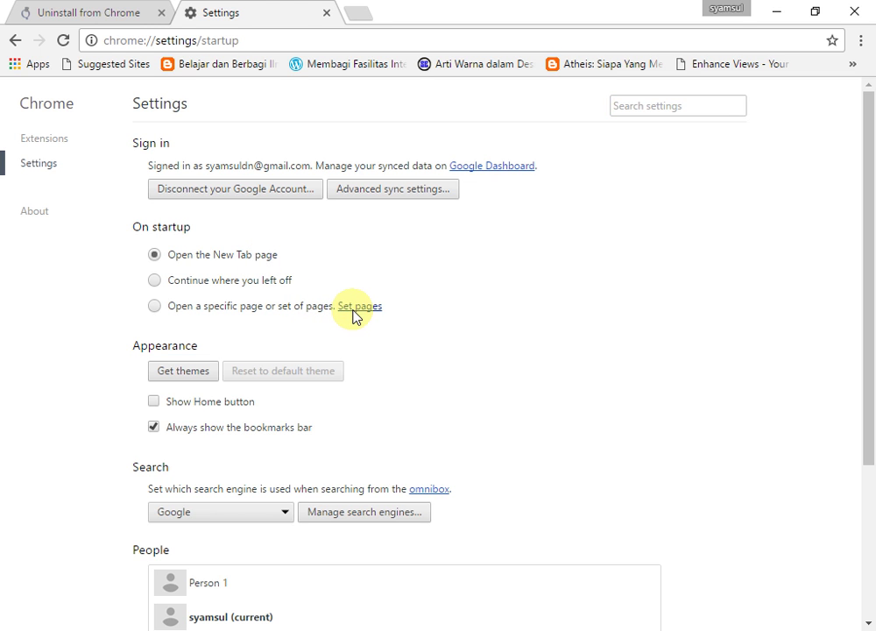
pyautogui.click(120, 17)
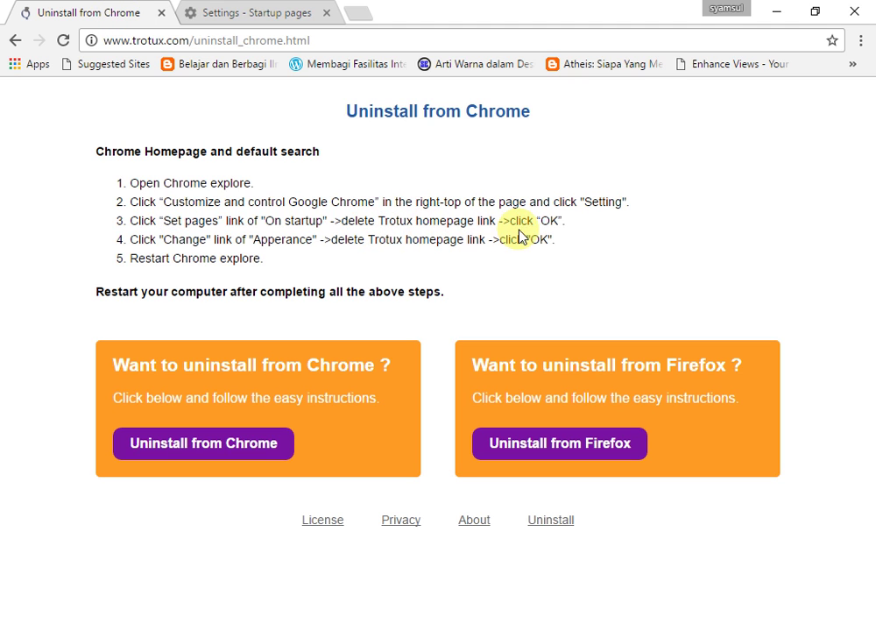
pyautogui.click(289, 12)
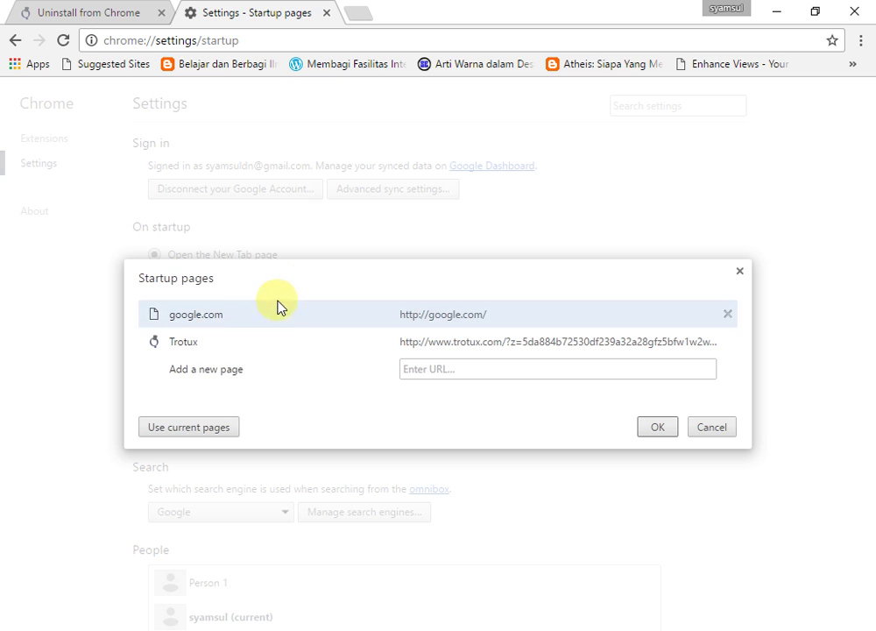
pyautogui.click(202, 343)
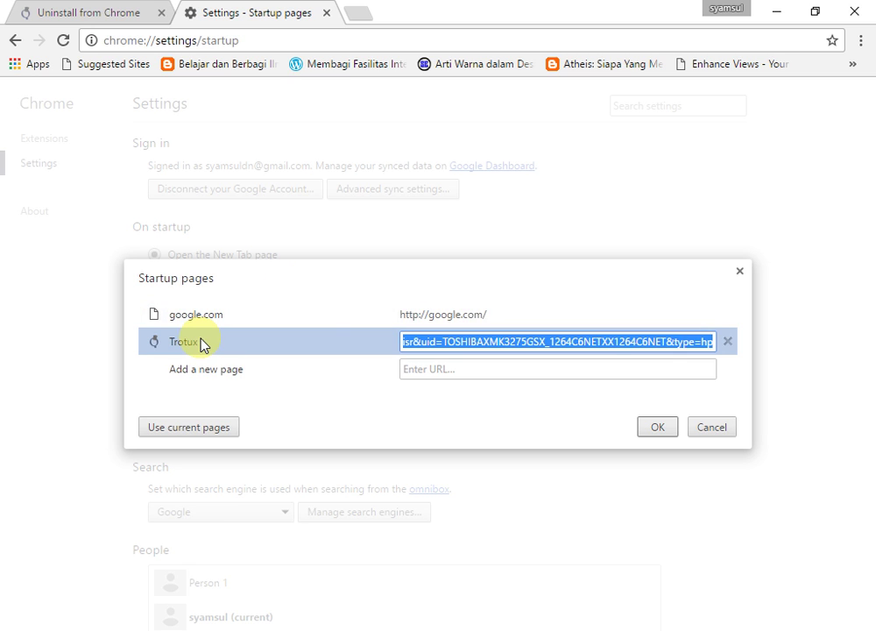
pyautogui.click(727, 343)
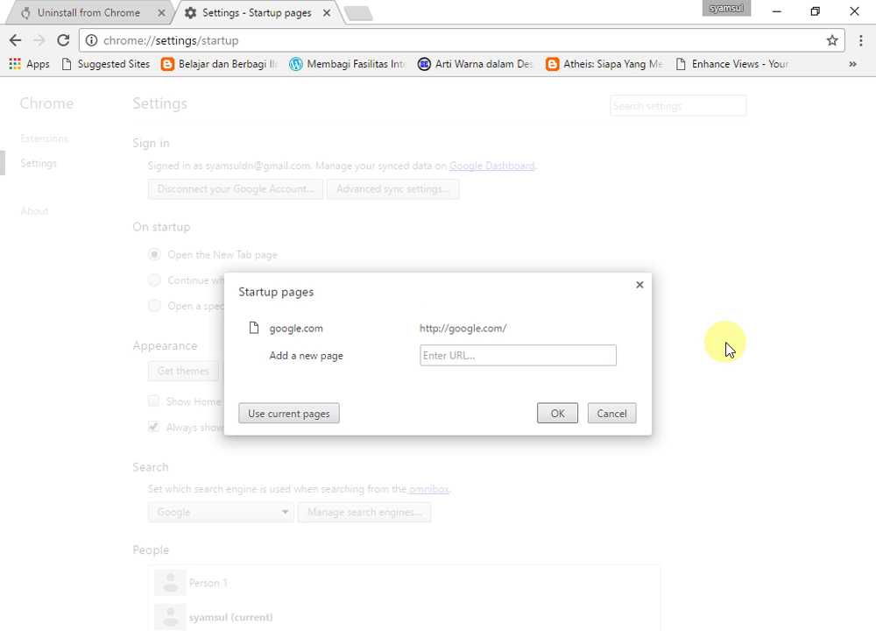
pyautogui.click(486, 329)
pyautogui.click(557, 412)
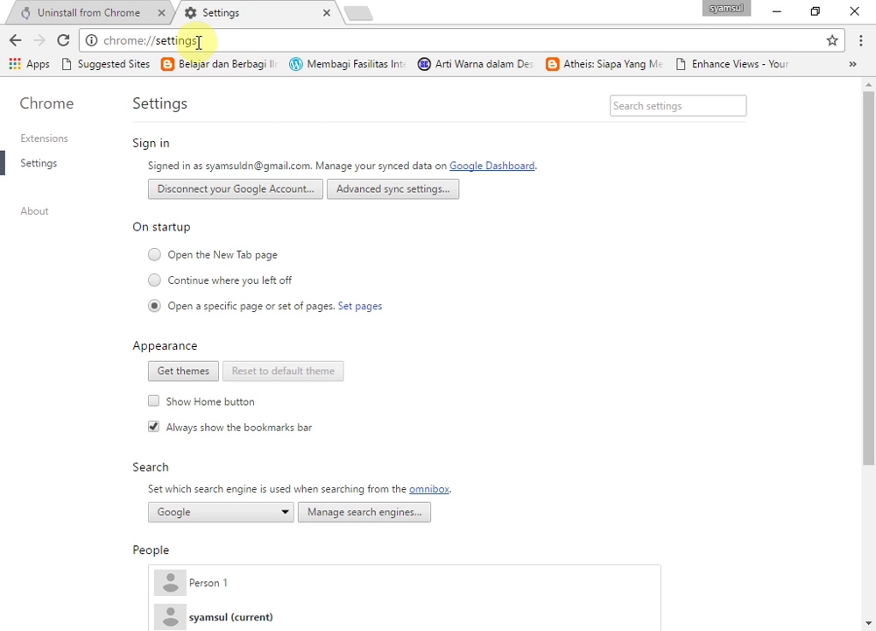
pyautogui.click(88, 13)
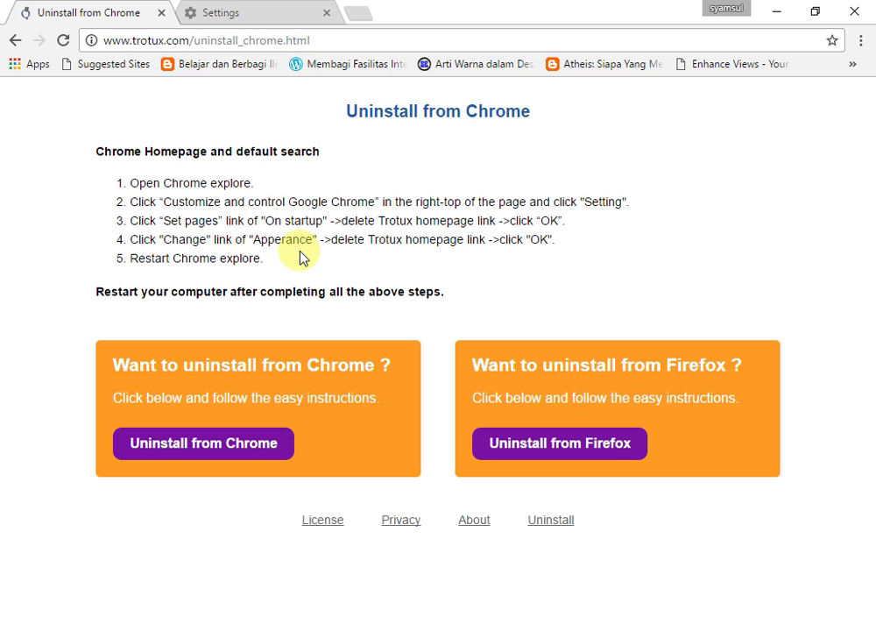
pyautogui.click(241, 15)
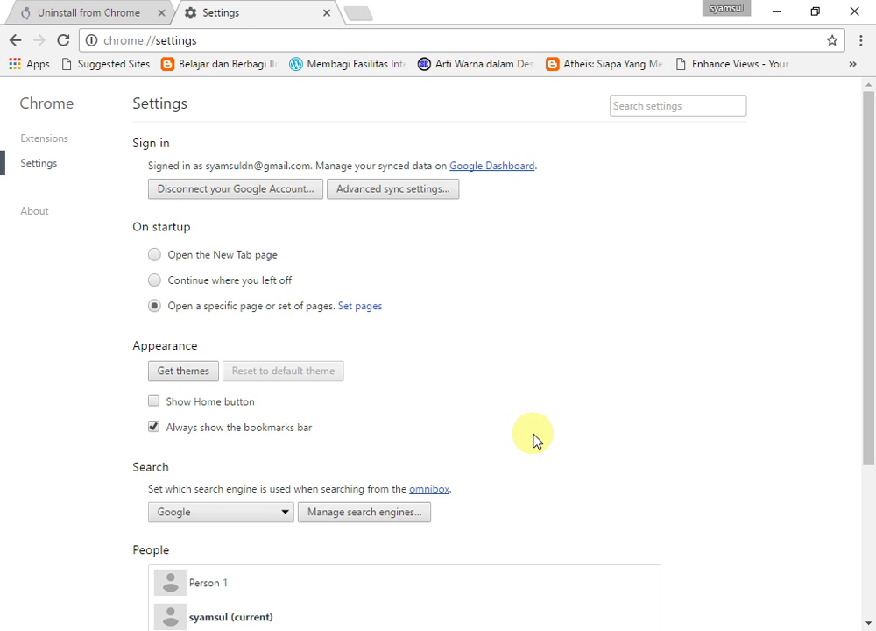
pyautogui.scroll(-1, 537, 441)
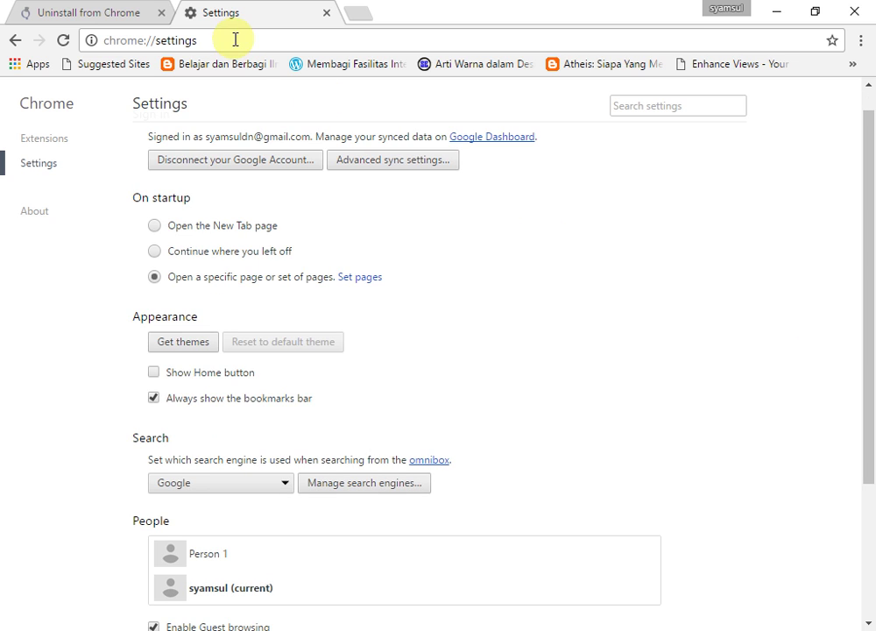
pyautogui.click(120, 17)
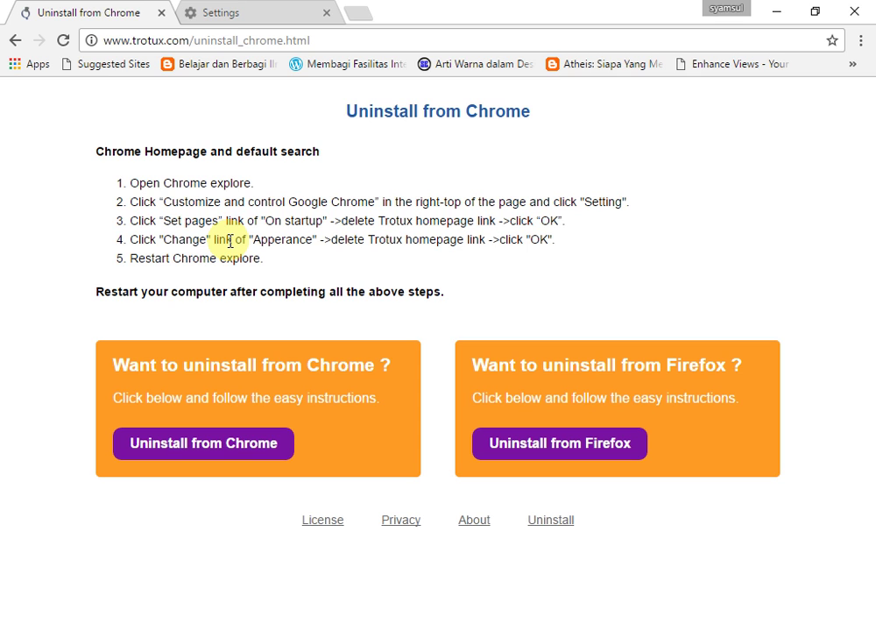
pyautogui.click(229, 16)
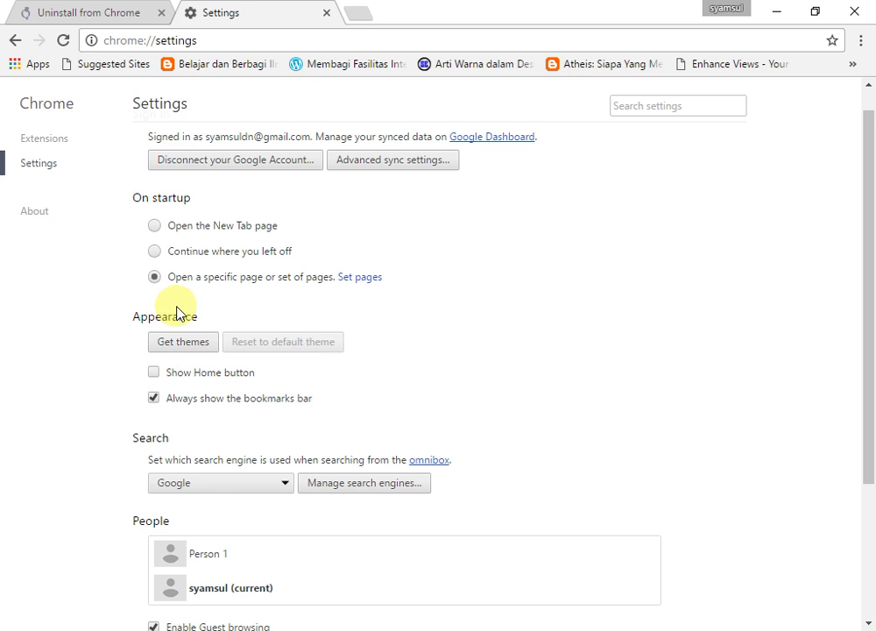
pyautogui.click(154, 375)
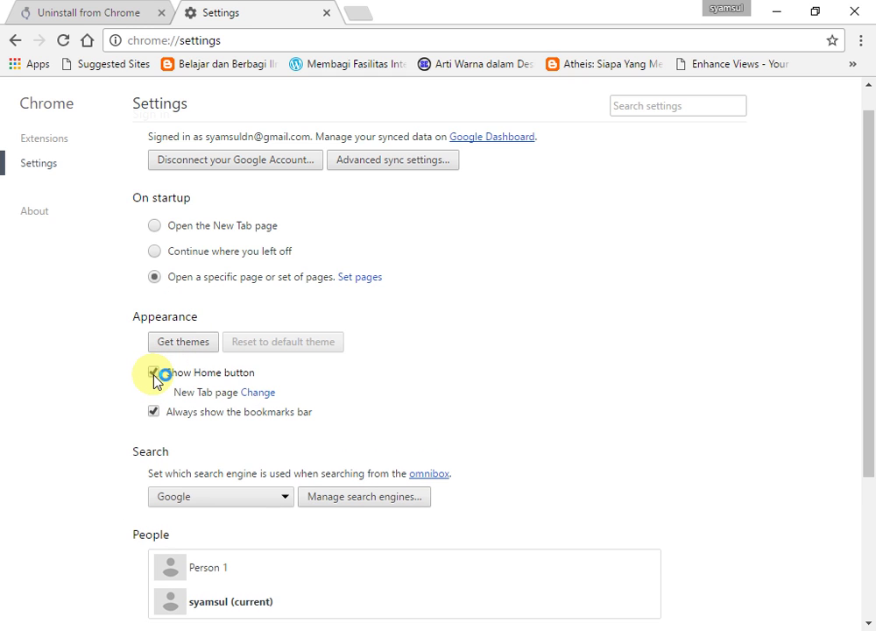
pyautogui.click(261, 393)
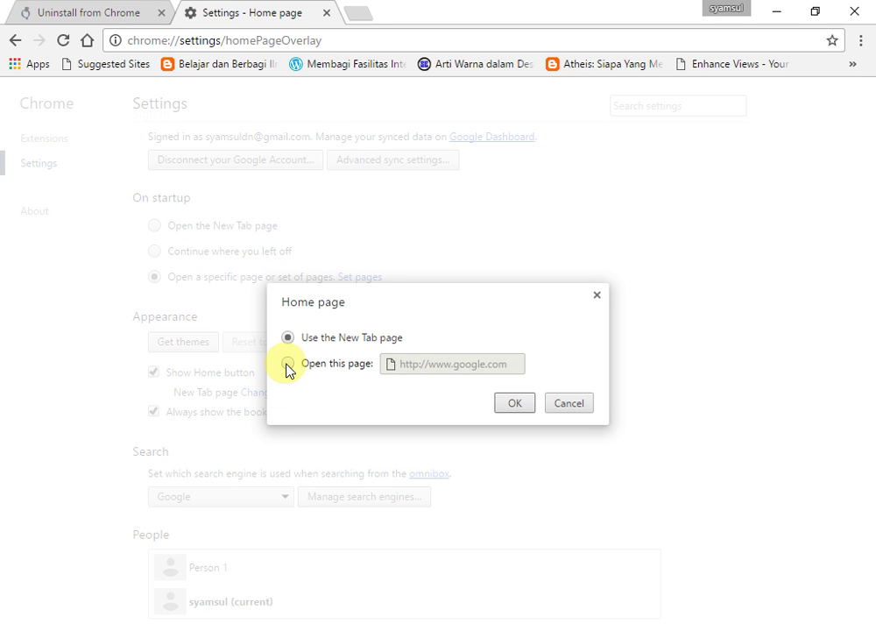
pyautogui.click(288, 364)
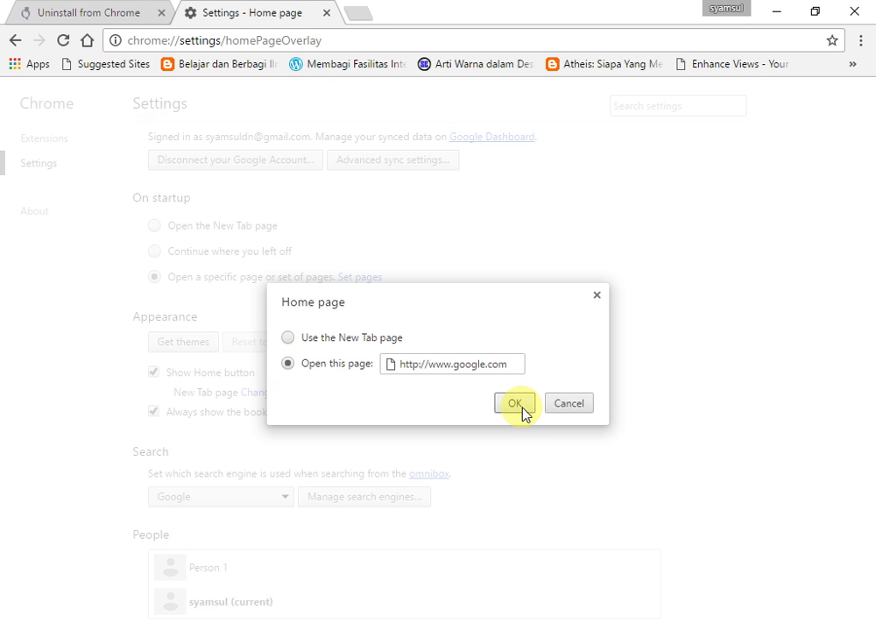
pyautogui.click(129, 14)
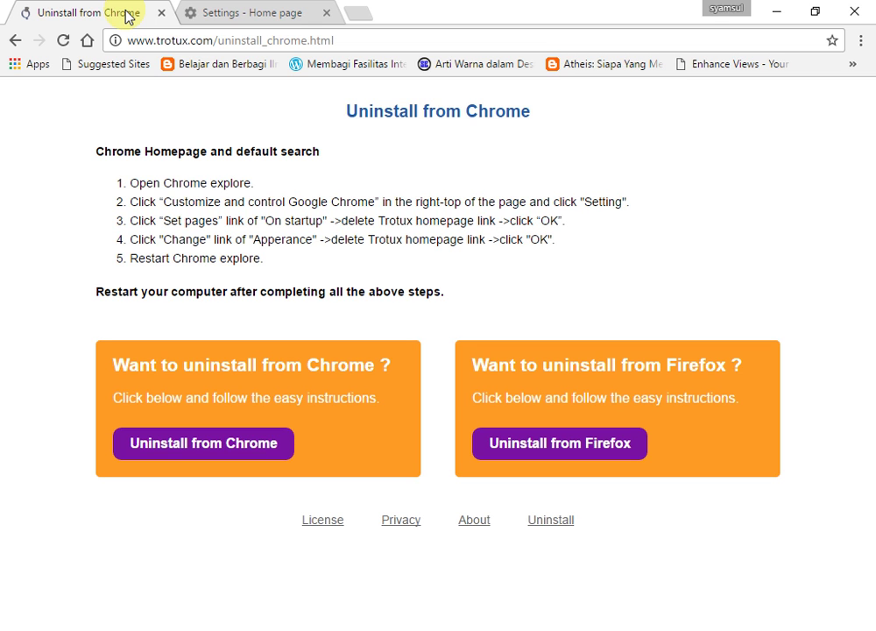
pyautogui.click(252, 17)
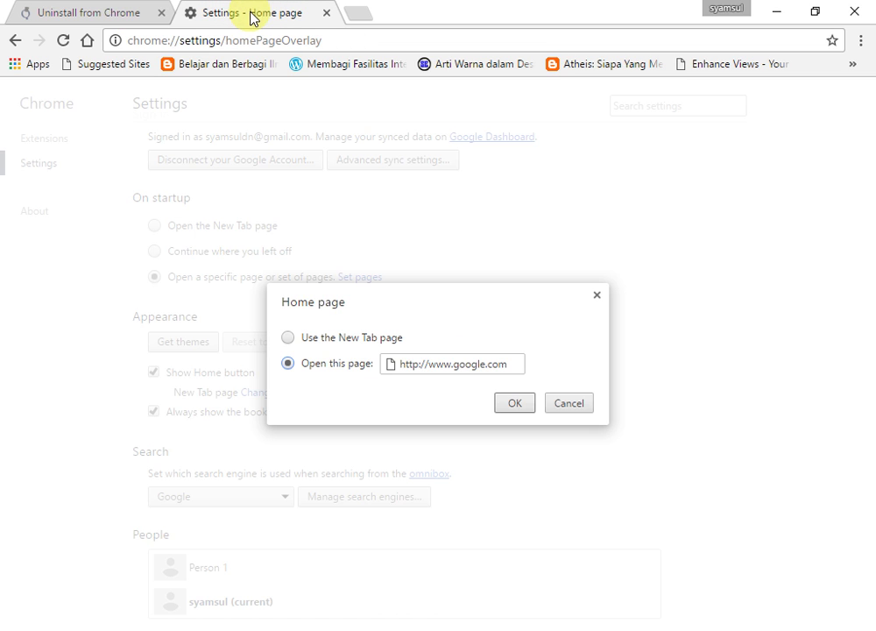
pyautogui.click(517, 408)
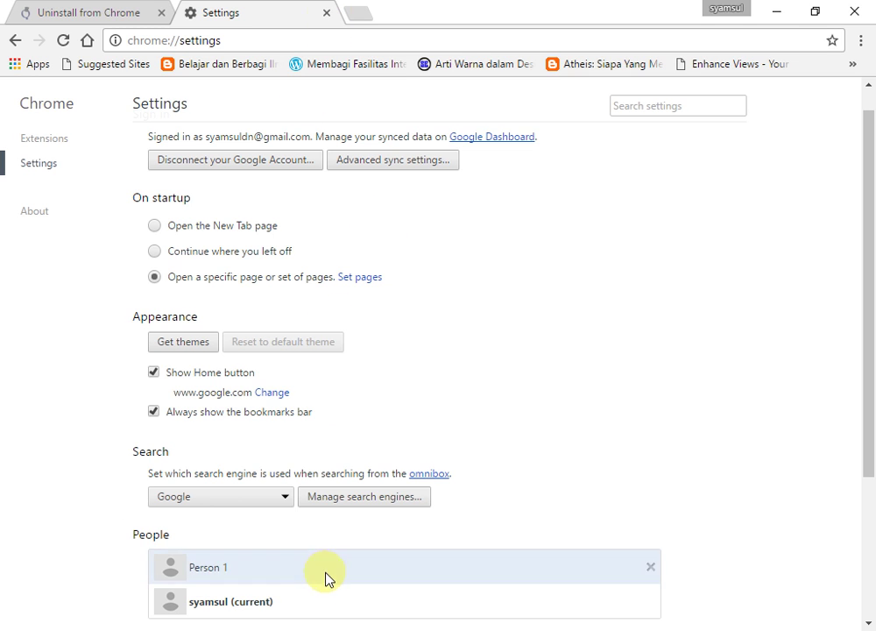
# Move the Notepad window lower on the screen and bring the Trotux uninstall instructions back up in Chrome.
pyautogui.click(305, 629)
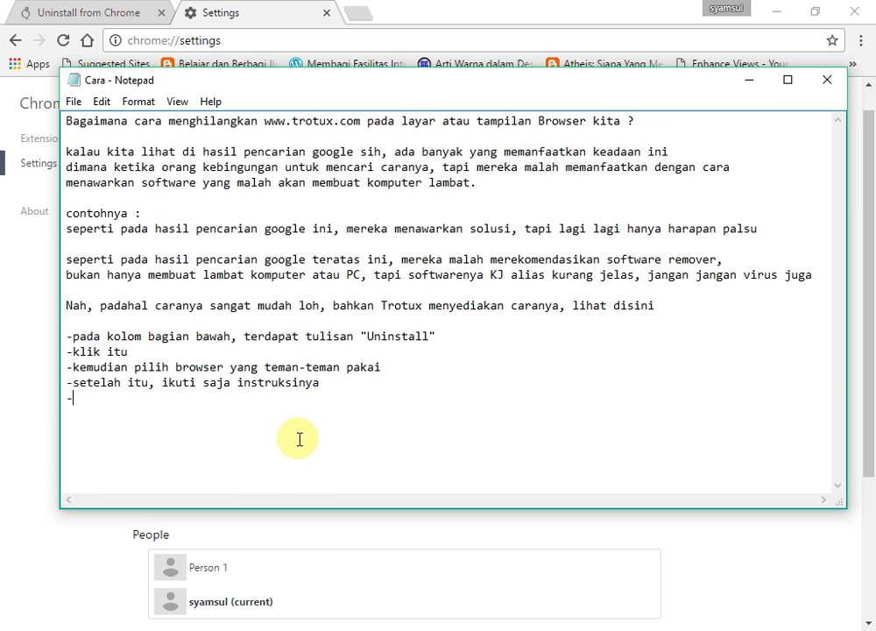
pyautogui.moveTo(411, 99); pyautogui.dragTo(403, 182)
pyautogui.click(107, 9)
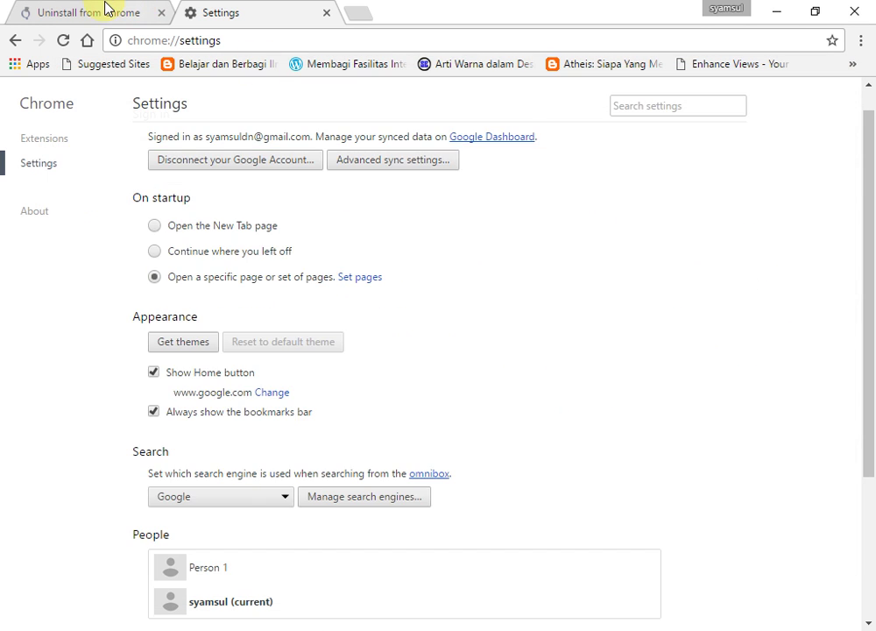
pyautogui.click(107, 8)
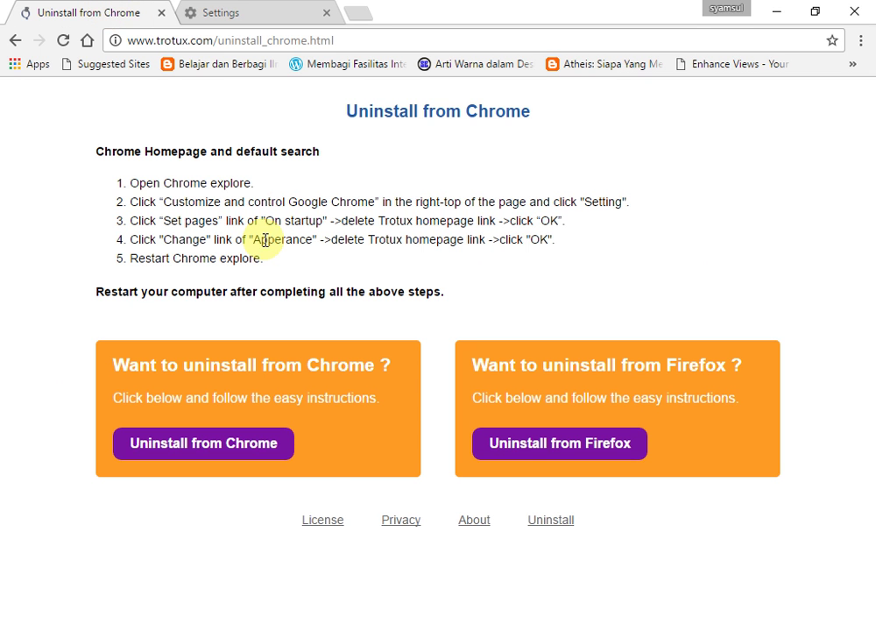
pyautogui.click(336, 626)
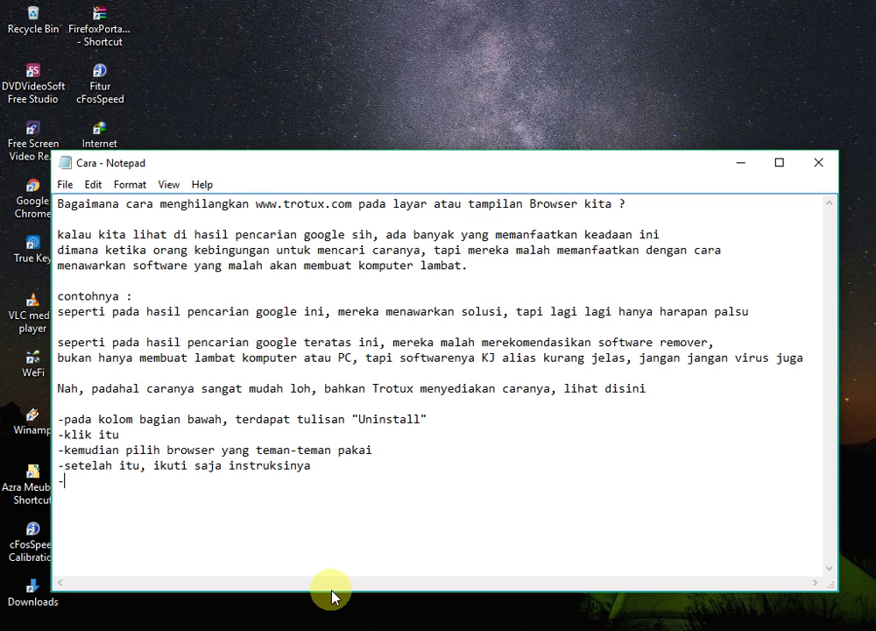
pyautogui.click(335, 626)
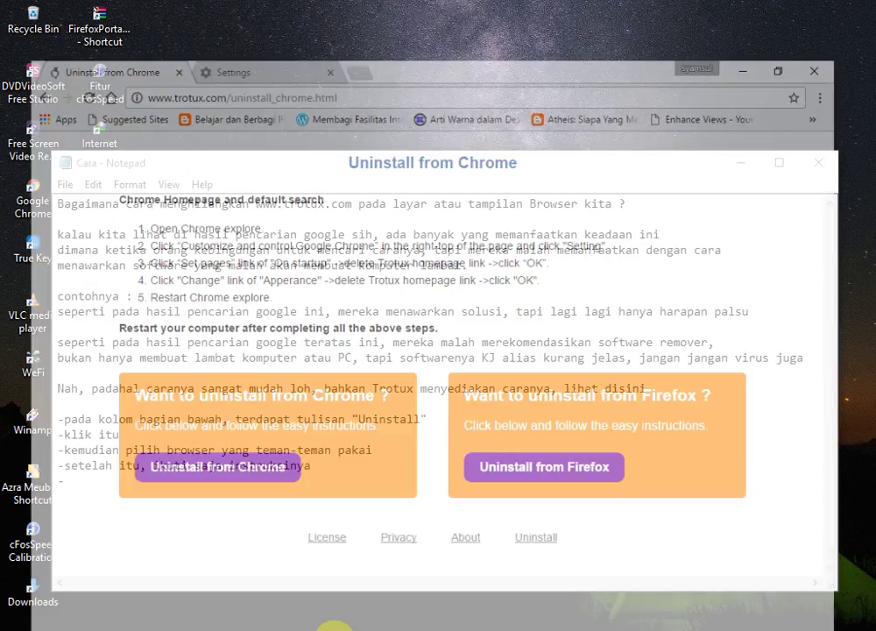
# Complete the last list item of the Notepad guide with "nah, BAGAIMANA ?" and start a new line.
pyautogui.click(304, 627)
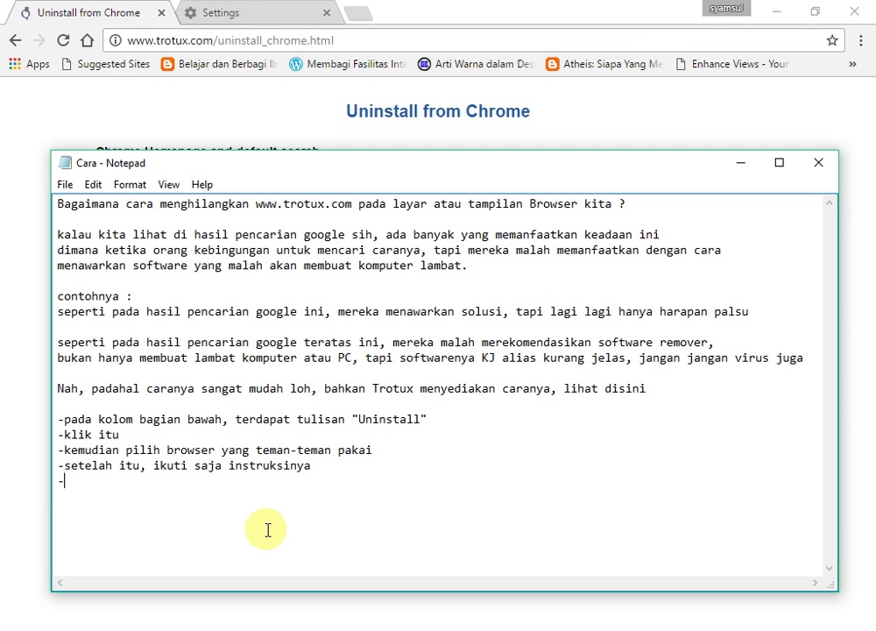
pyautogui.write('nah')
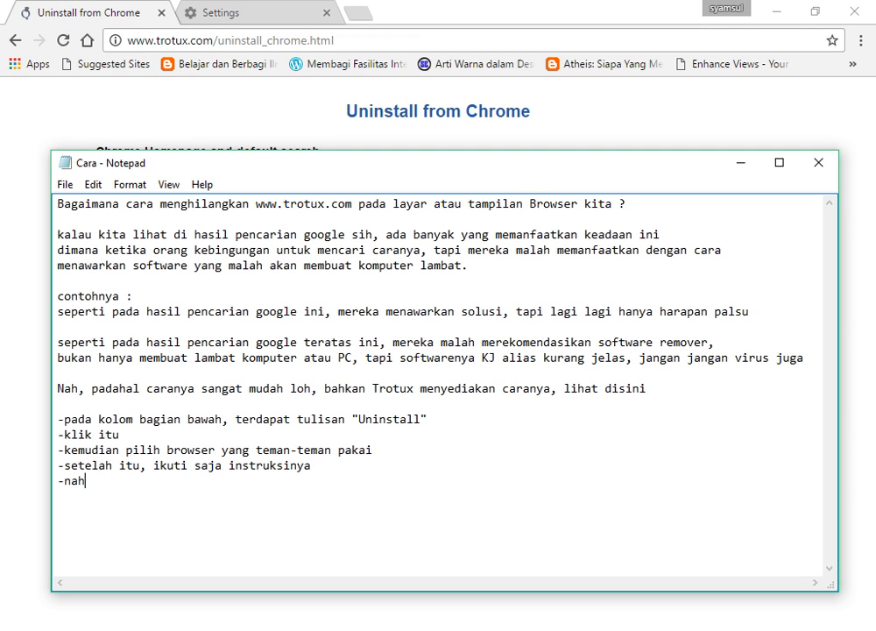
pyautogui.write(', BAGAIMANA ')
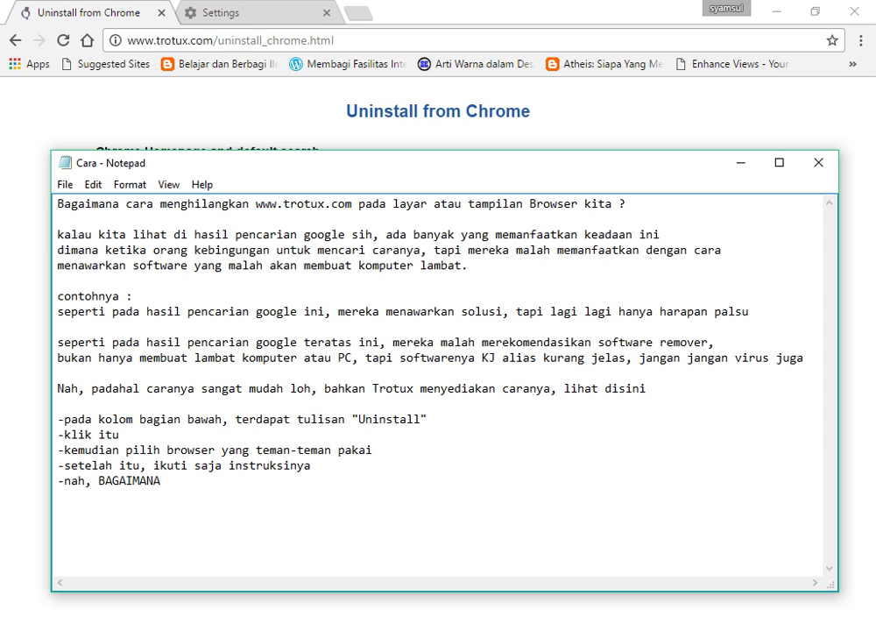
pyautogui.write('?')
pyautogui.press('Return')
# Write the line "gampang kan untuk menghilangkannya" below the list in the Notepad guide.
pyautogui.write('gampang kan')
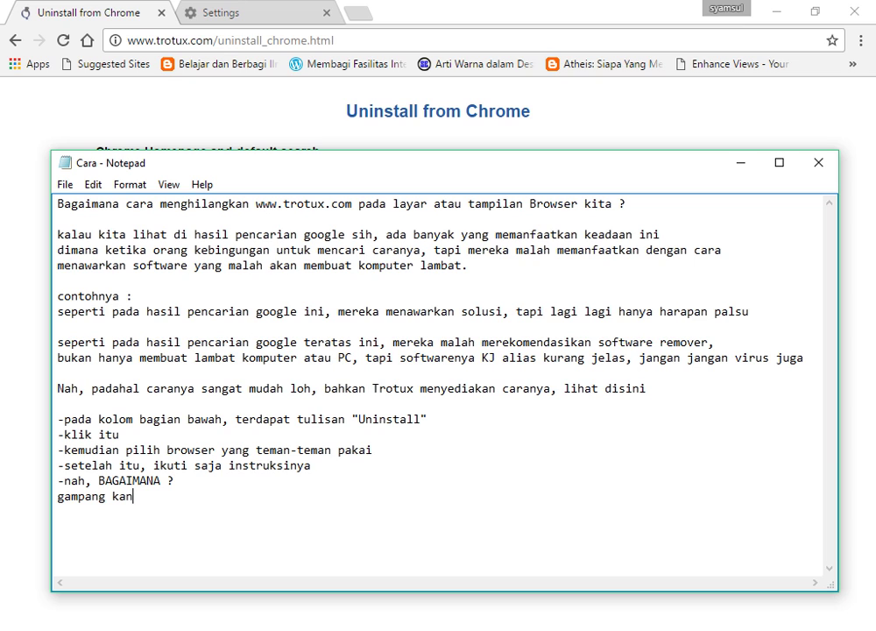
pyautogui.write(',')
pyautogui.press('BackSpace')
pyautogui.press('BackSpace')
pyautogui.write('untuk menghilangk')
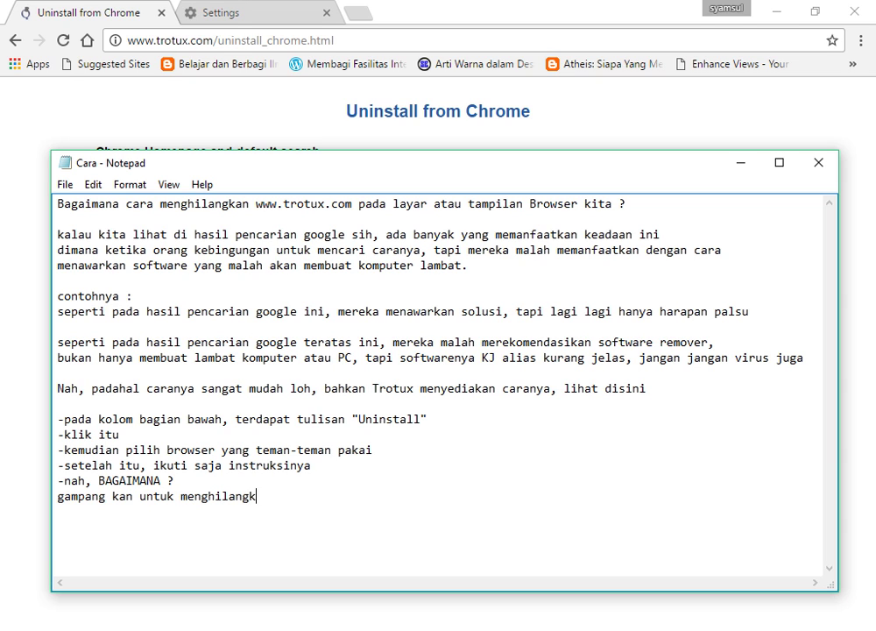
pyautogui.write('annya,')
pyautogui.press('BackSpace')
# Leave a blank line and add "KITA TEST DULU YAH !!!" at the end of the Notepad guide.
pyautogui.press('Return')
pyautogui.press('Return')
pyautogui.write('KITA TE')
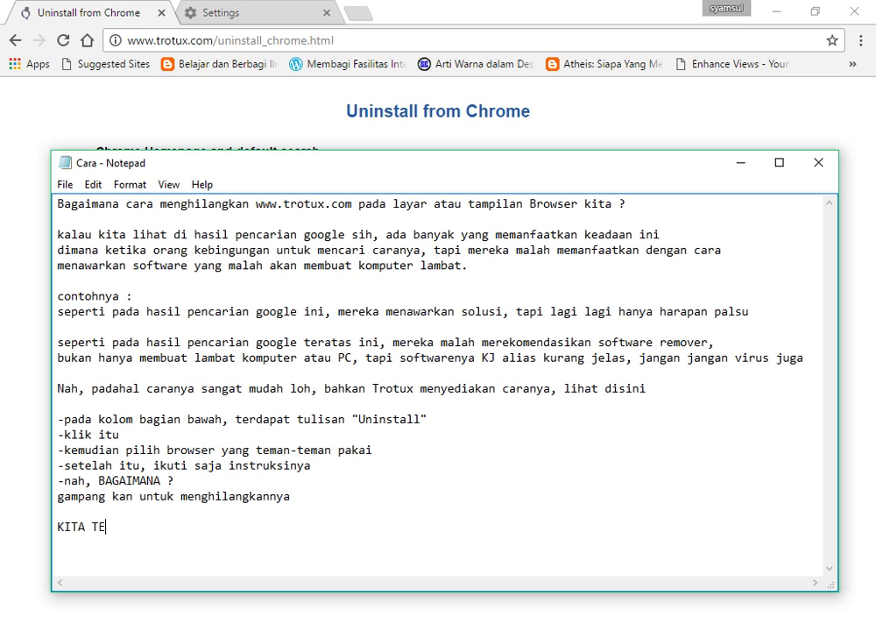
pyautogui.write('ST DULU YAH !!!')
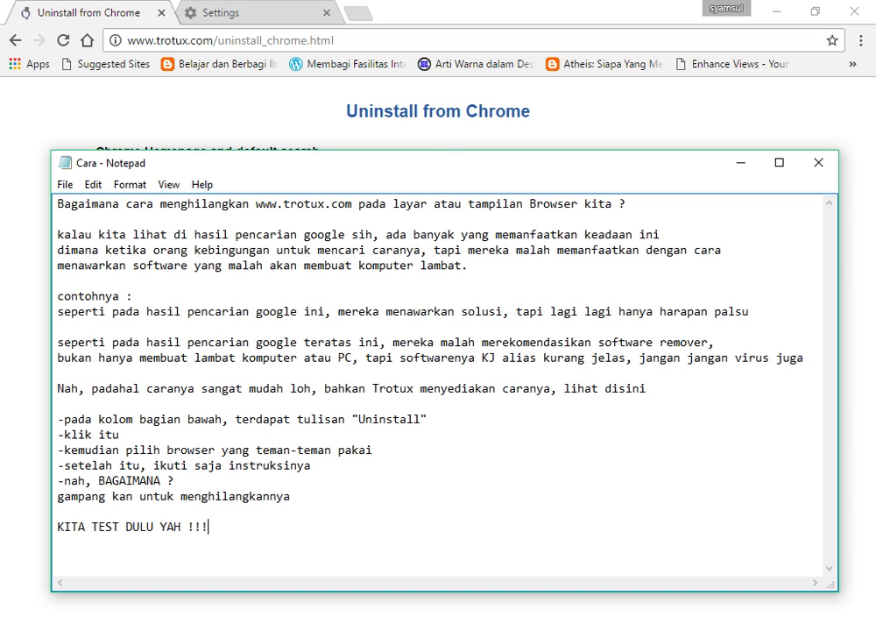
# Restart Chrome by closing its whole window and launching it again to test the startup page.
pyautogui.click(537, 23)
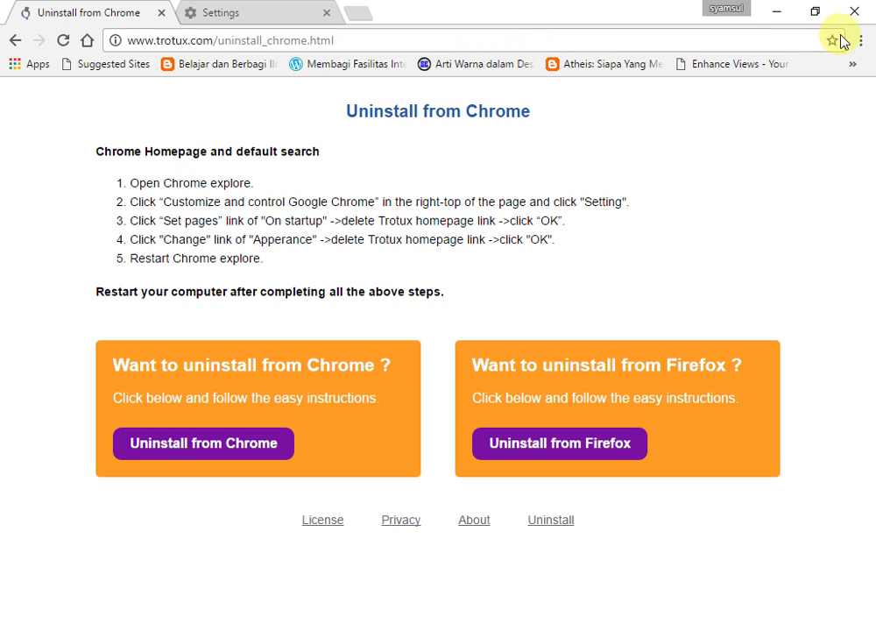
pyautogui.click(854, 12)
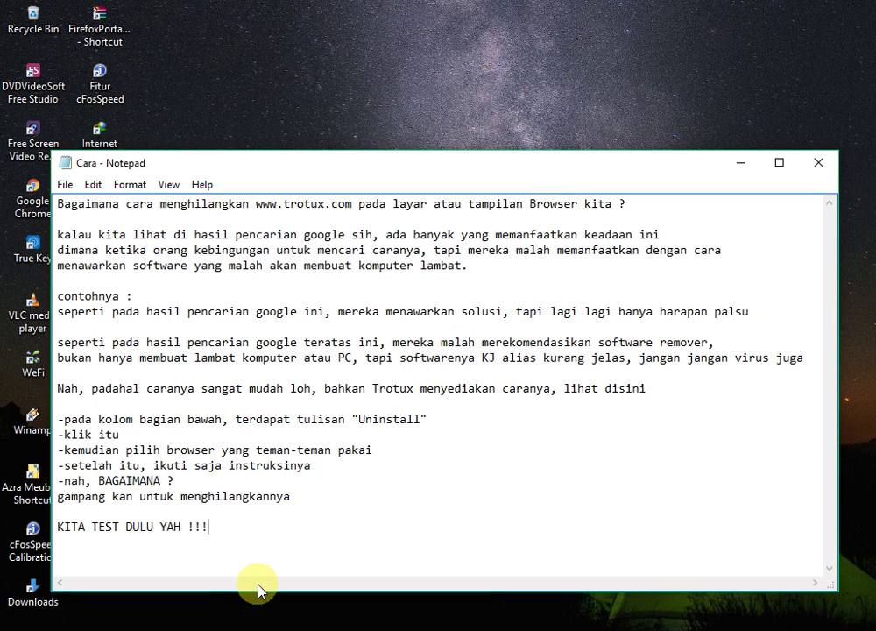
pyautogui.click(207, 627)
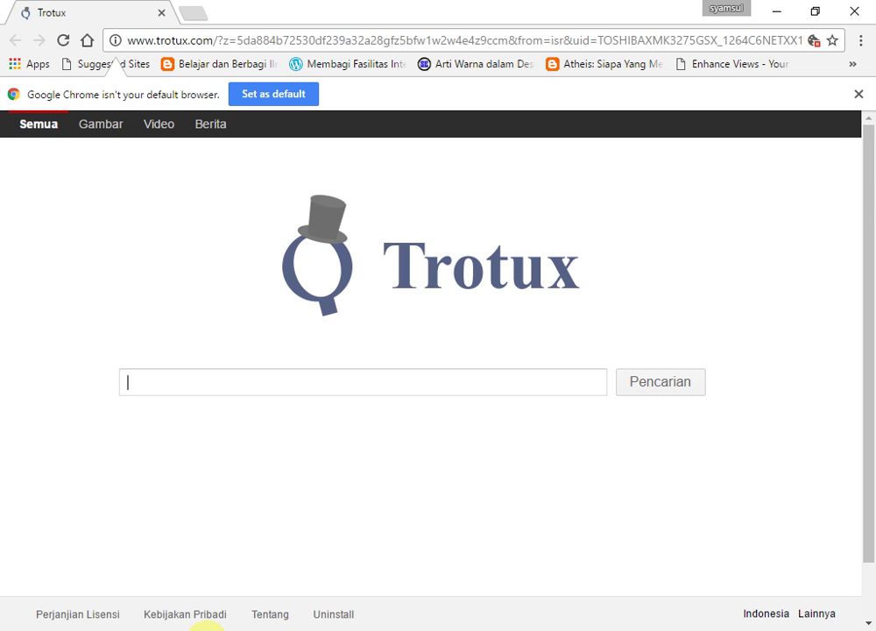
# Open Trotux's Uninstall from Chrome instructions from its start page, and open Chrome's settings alongside them.
pyautogui.click(321, 615)
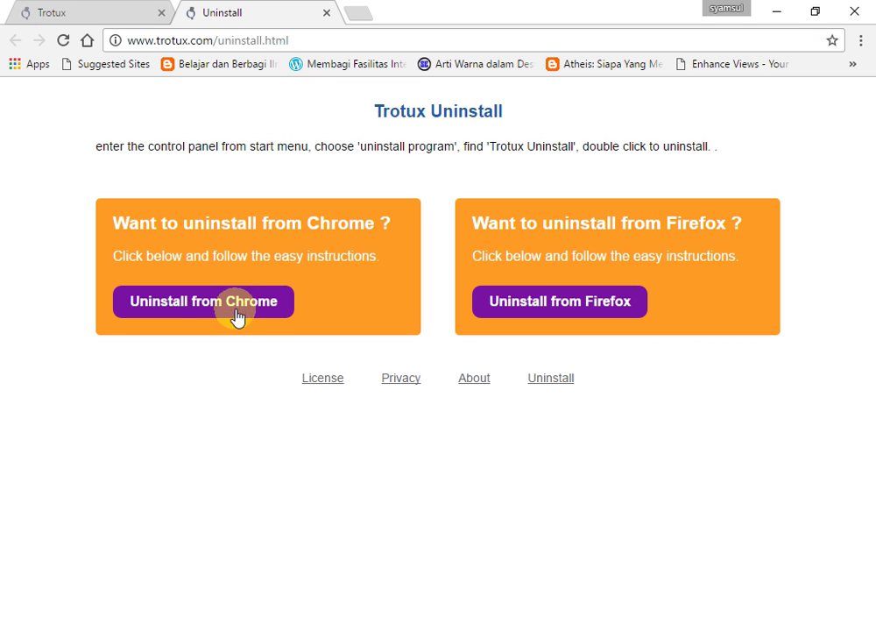
pyautogui.click(238, 315)
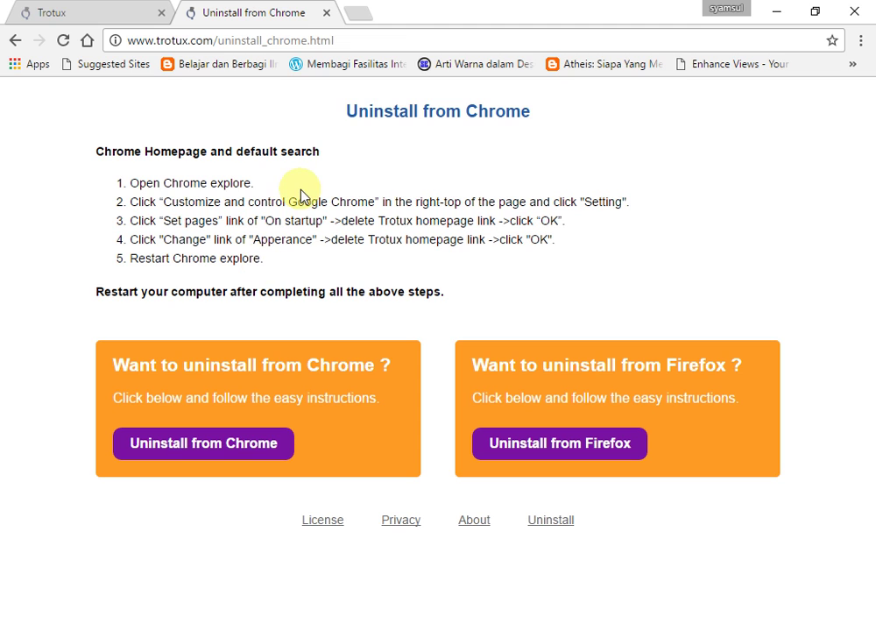
pyautogui.click(860, 40)
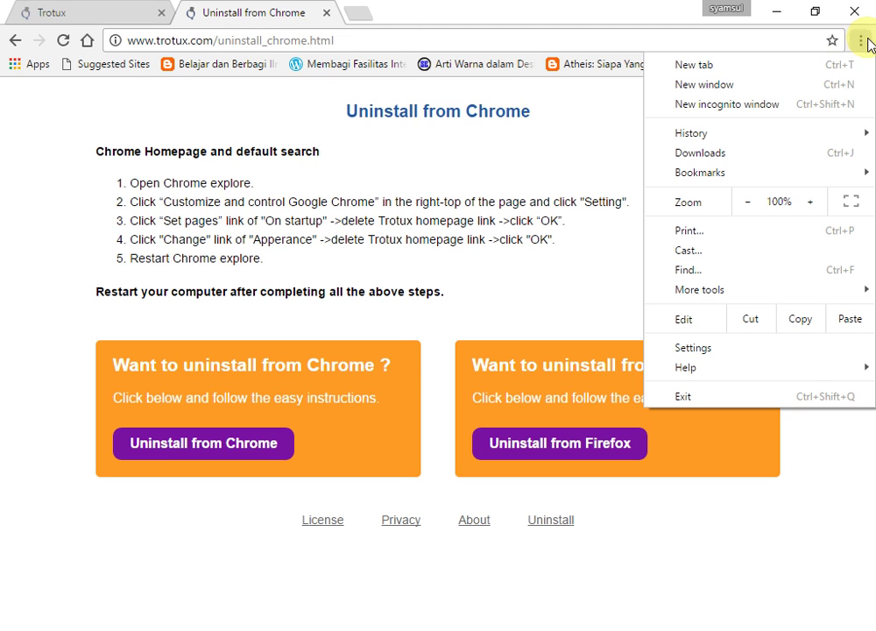
pyautogui.click(708, 352)
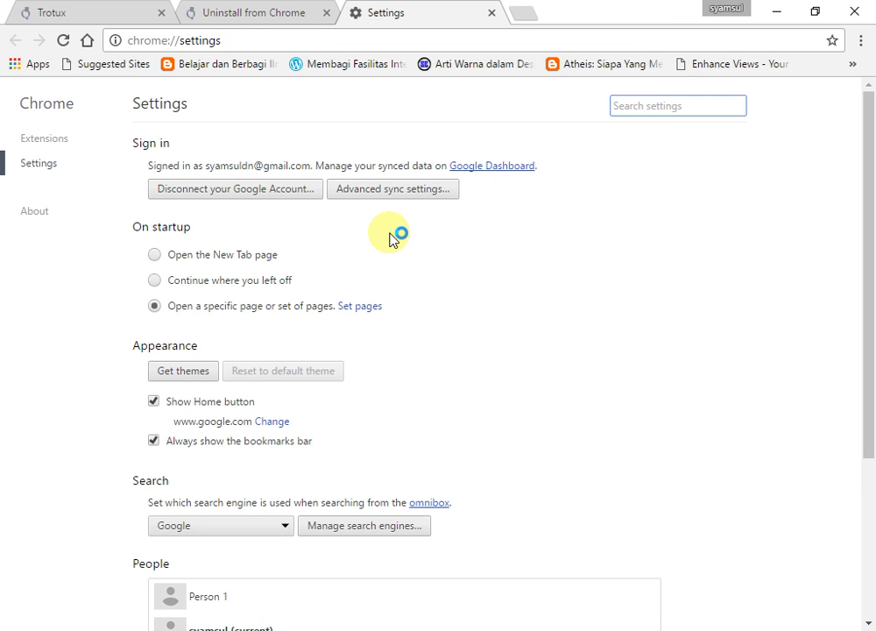
pyautogui.click(357, 307)
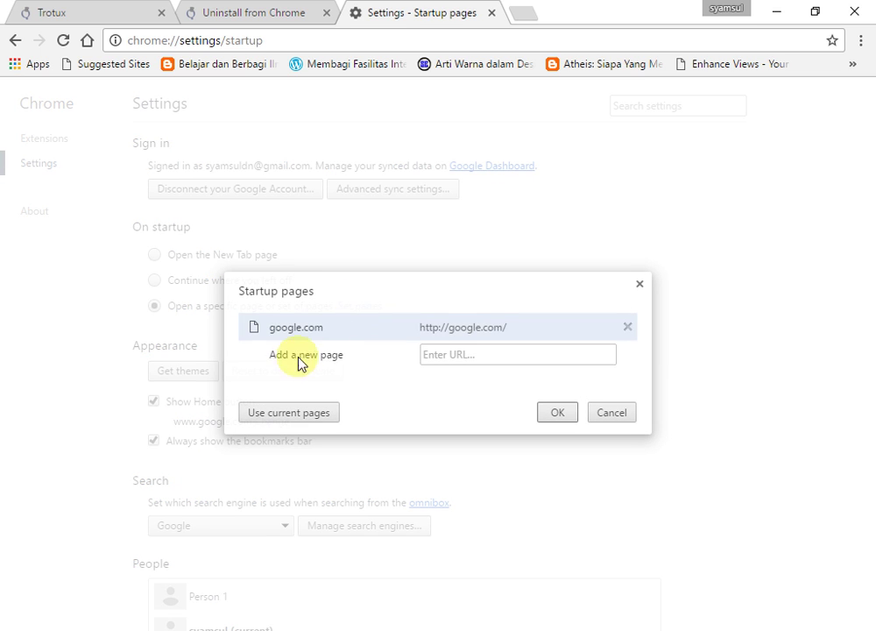
pyautogui.click(299, 334)
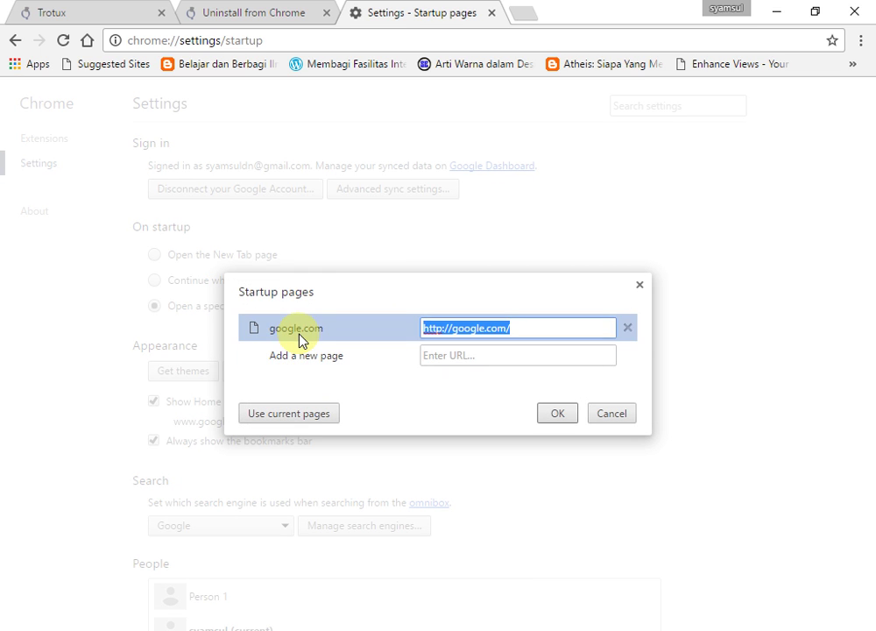
pyautogui.click(320, 414)
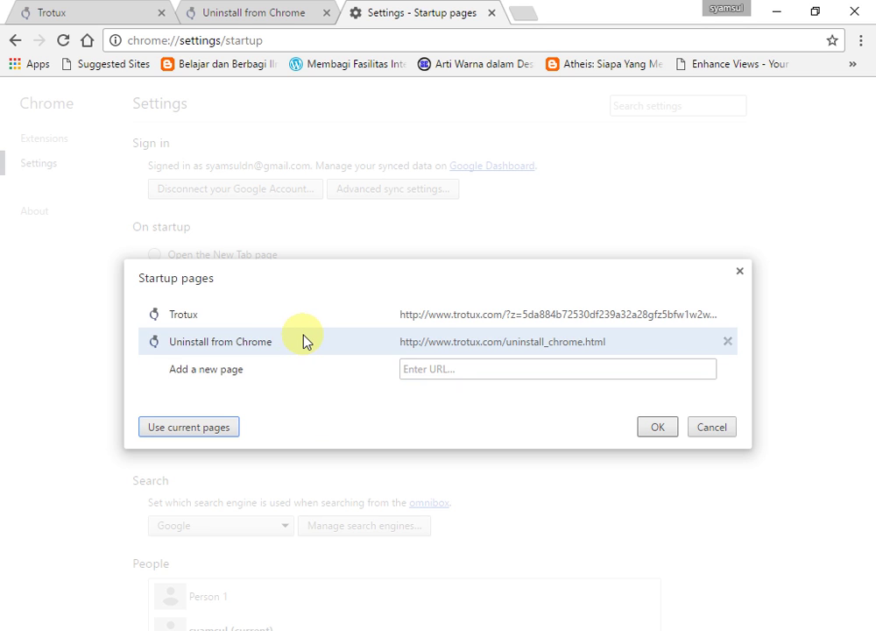
pyautogui.click(728, 341)
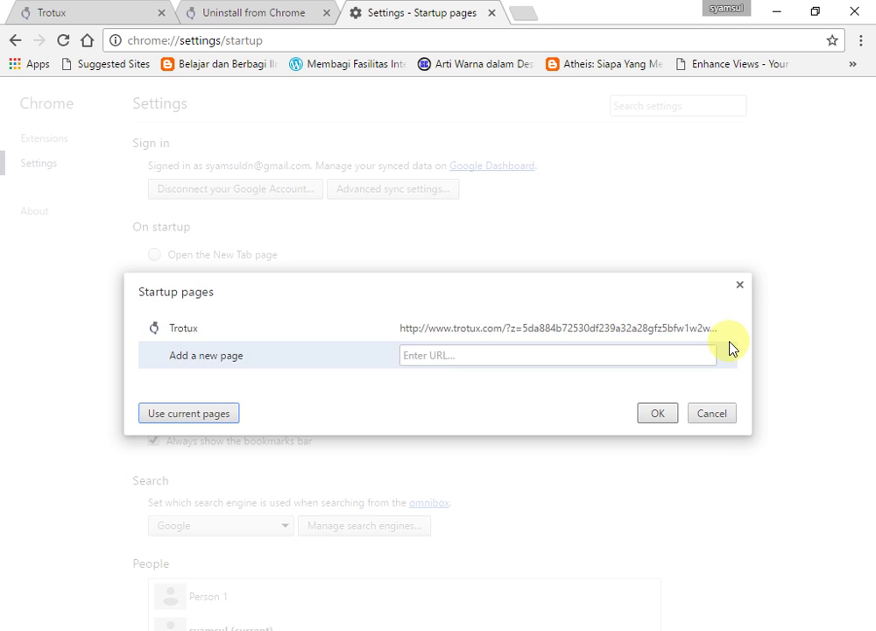
pyautogui.click(728, 328)
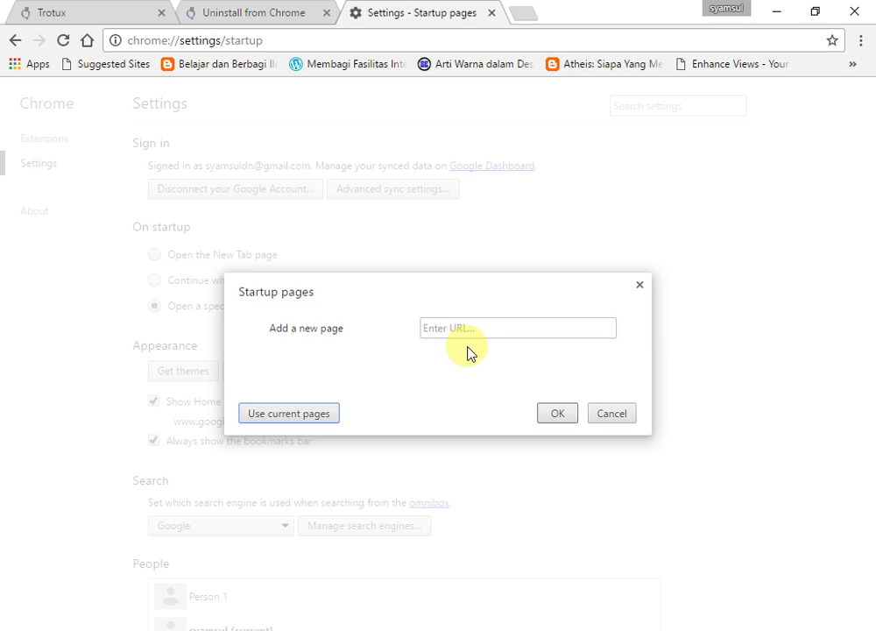
pyautogui.click(466, 332)
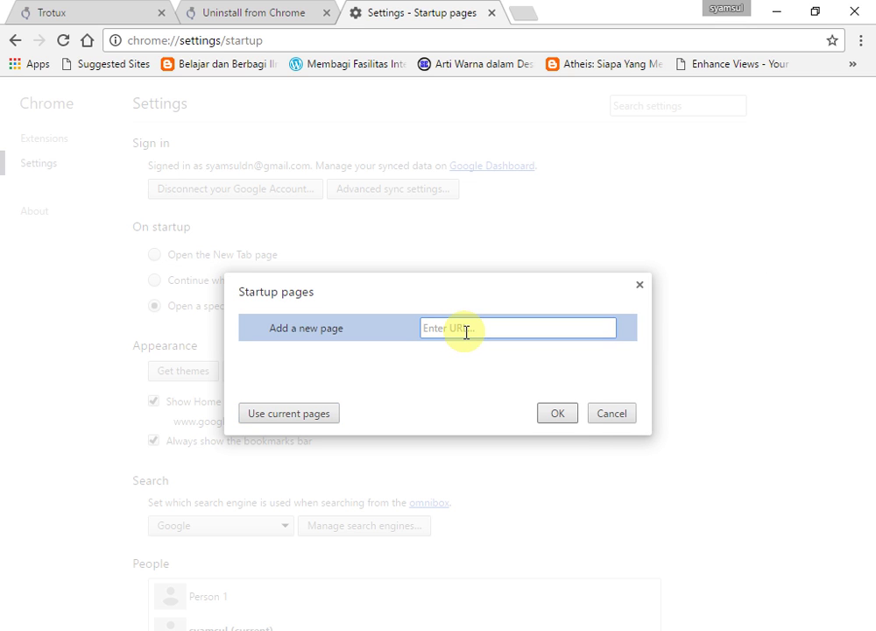
pyautogui.click(630, 433)
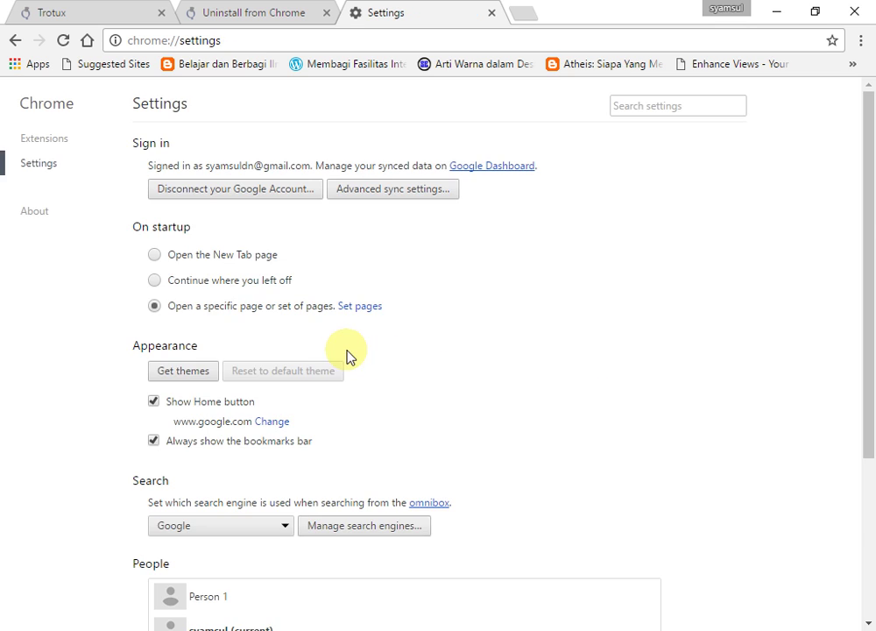
# Check the On startup page set and the Home button's page in Chrome's settings, accepting both as they are.
pyautogui.click(365, 308)
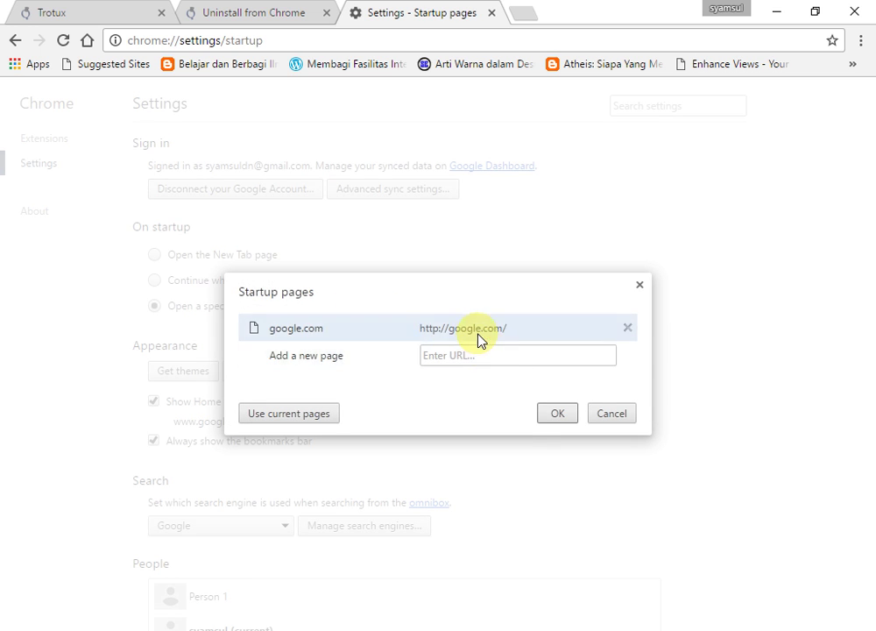
pyautogui.click(558, 414)
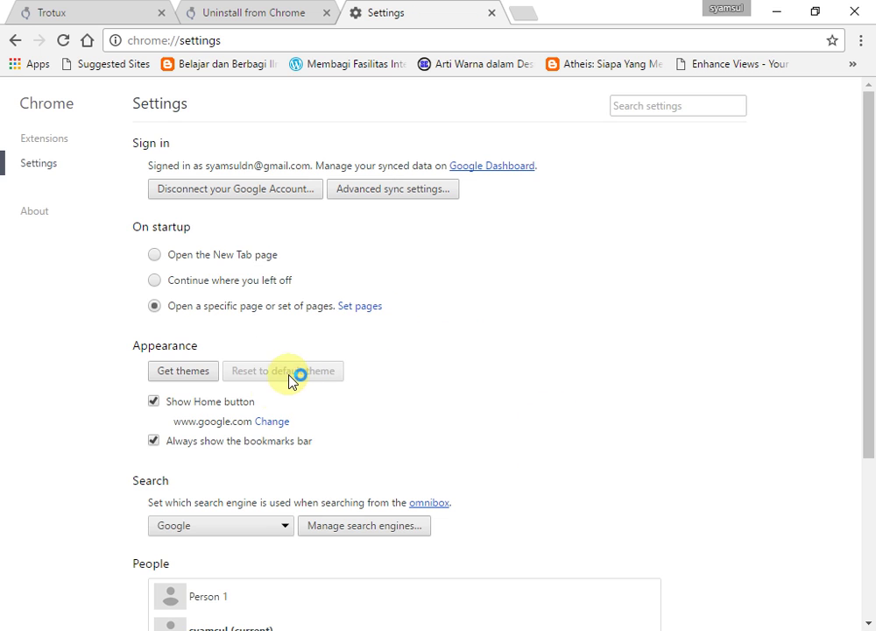
pyautogui.click(272, 423)
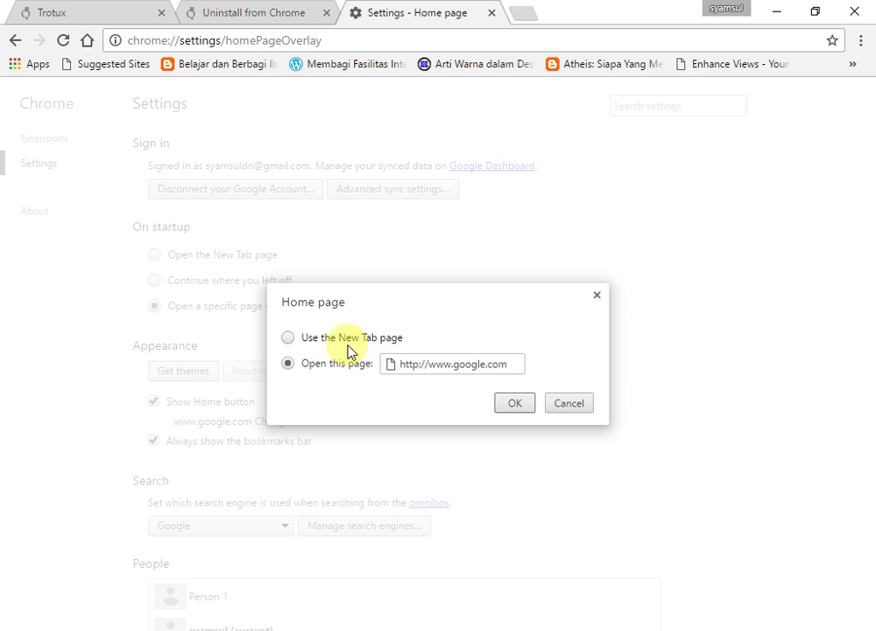
pyautogui.click(510, 404)
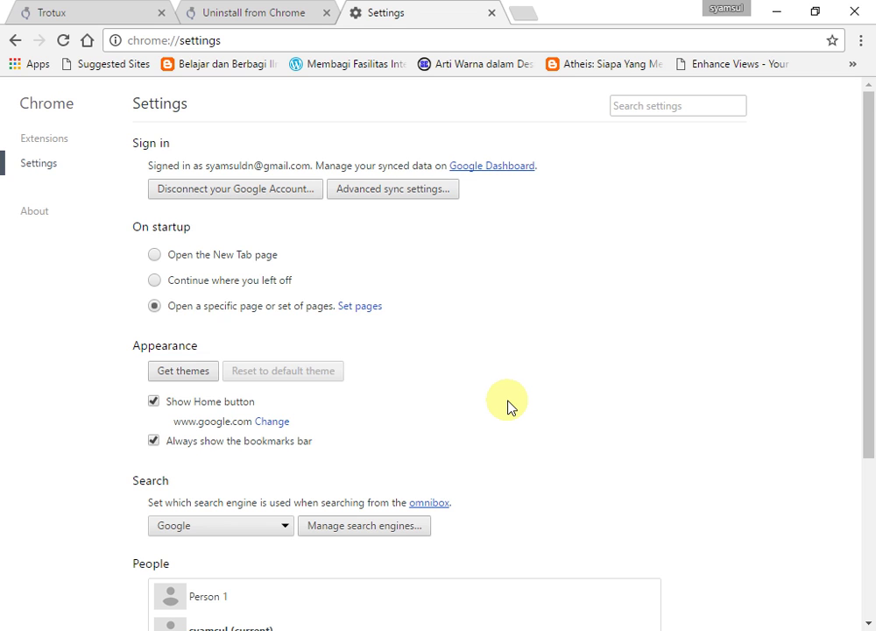
# Show Chrome's advanced settings and look through the sections from Privacy to Downloads.
pyautogui.scroll(-5, 511, 406)
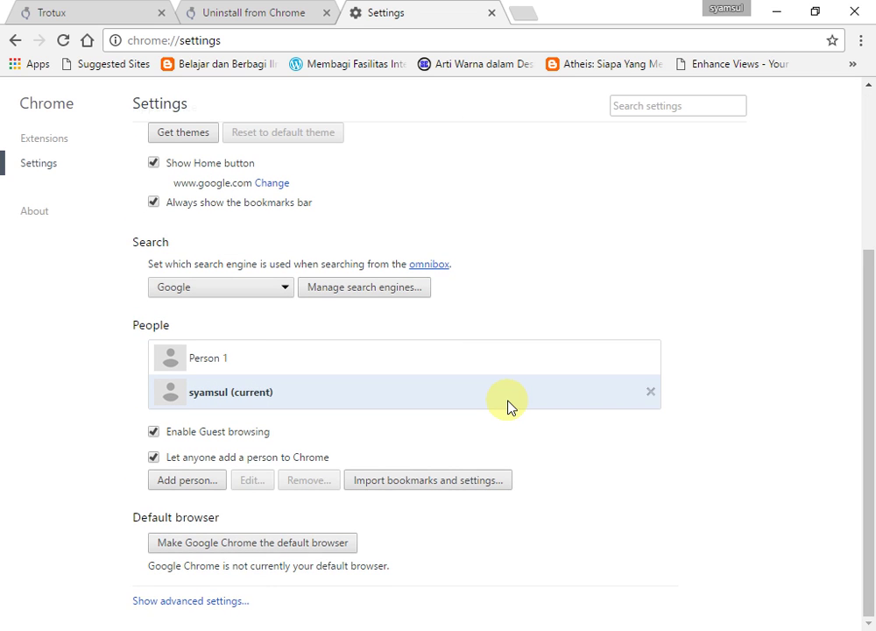
pyautogui.middleClick(511, 407)
pyautogui.middleClick(509, 404)
pyautogui.click(196, 602)
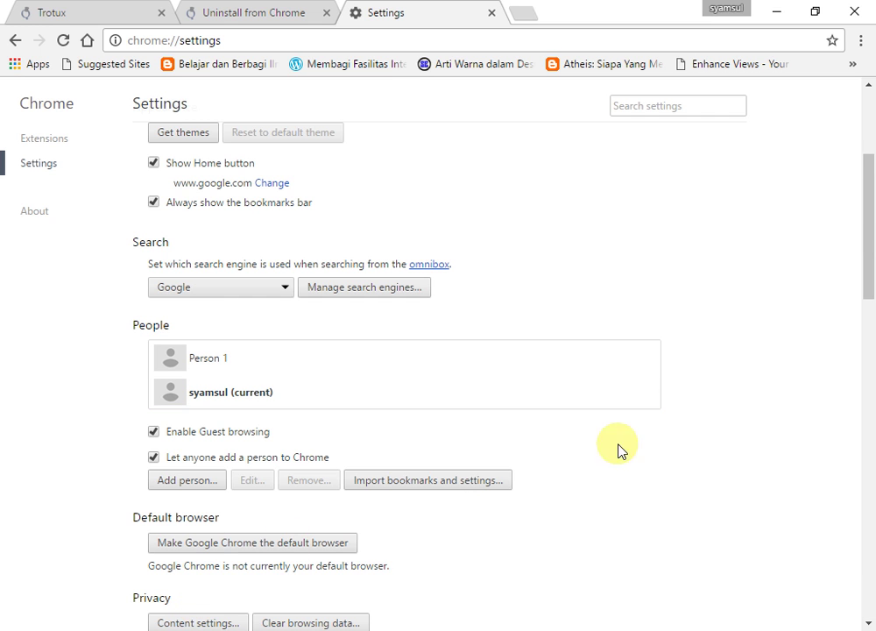
pyautogui.middleClick(718, 437)
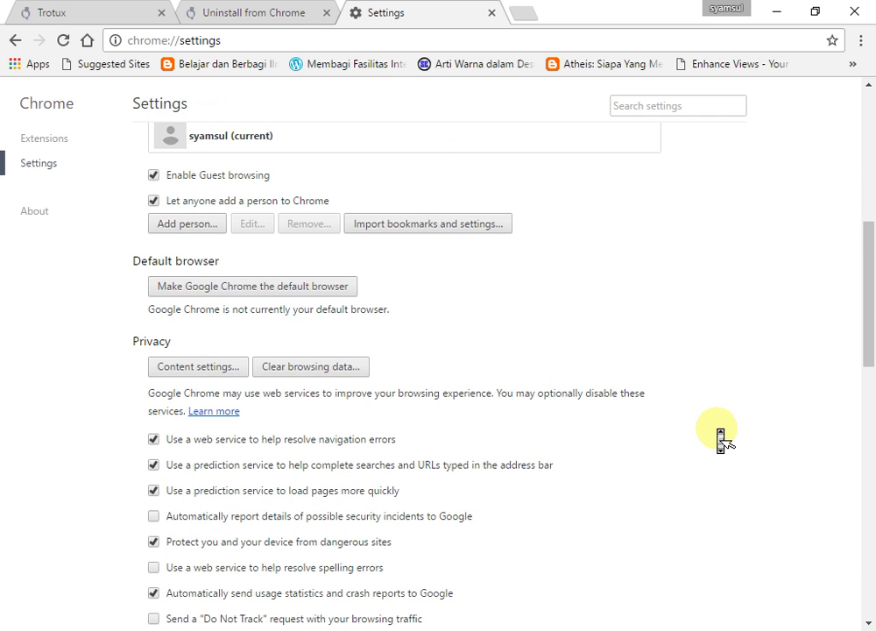
pyautogui.middleClick(717, 430)
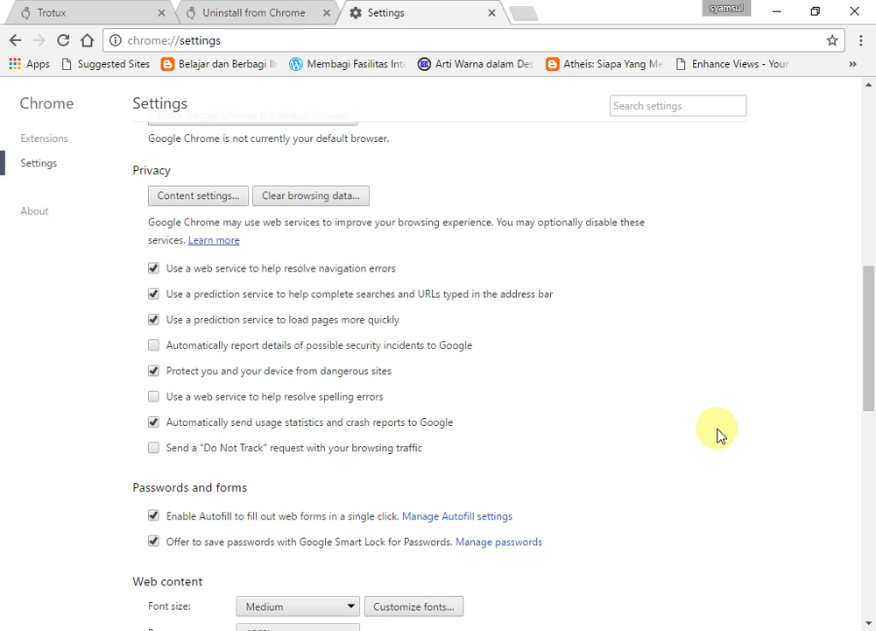
pyautogui.middleClick(718, 436)
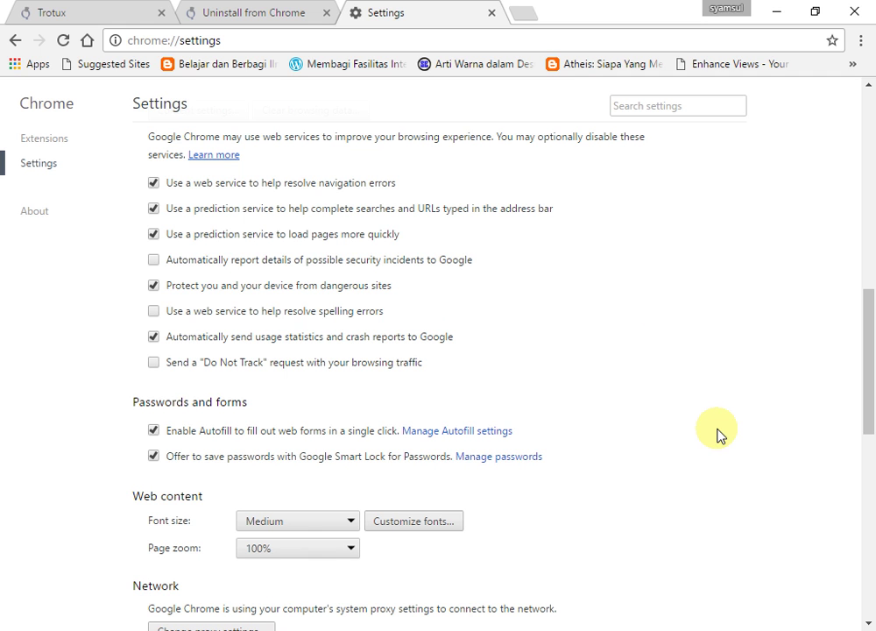
pyautogui.middleClick(718, 436)
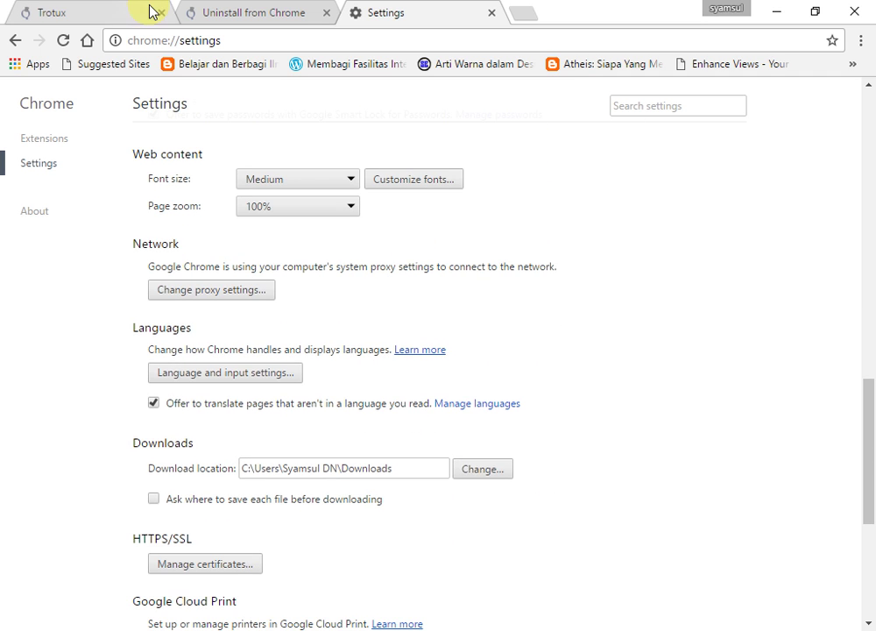
# Review the Uninstall from Chrome instructions again and close all the open Chrome tabs.
pyautogui.click(236, 22)
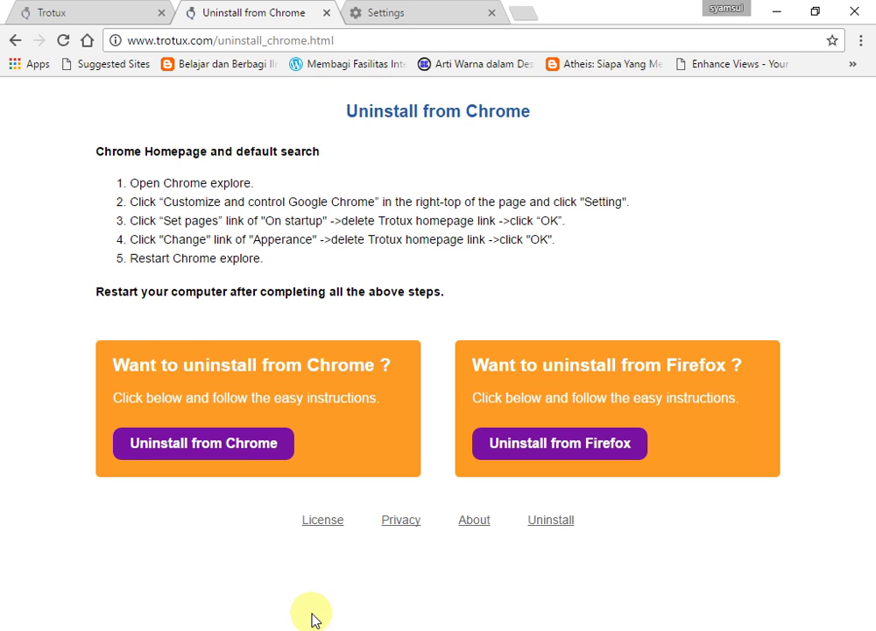
pyautogui.click(326, 13)
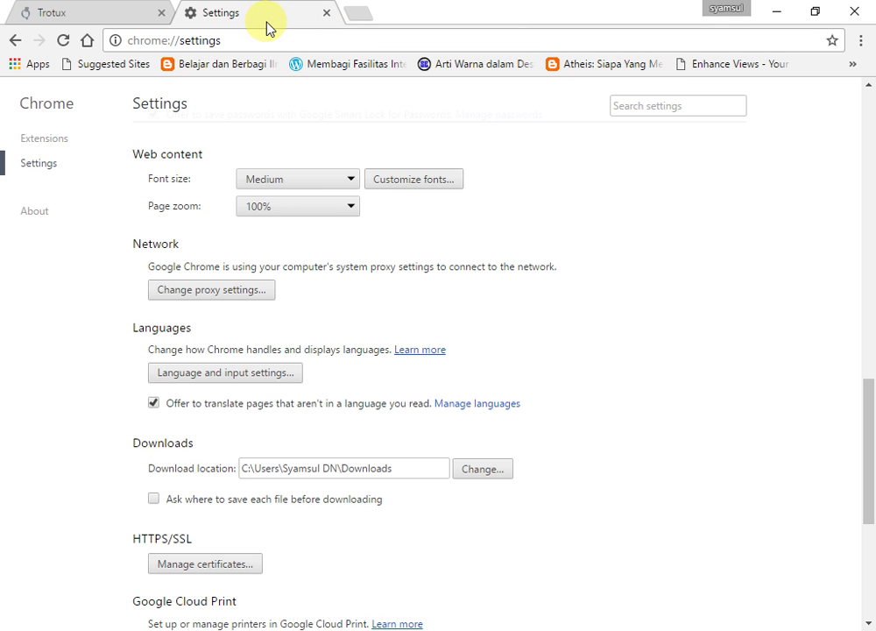
pyautogui.click(326, 13)
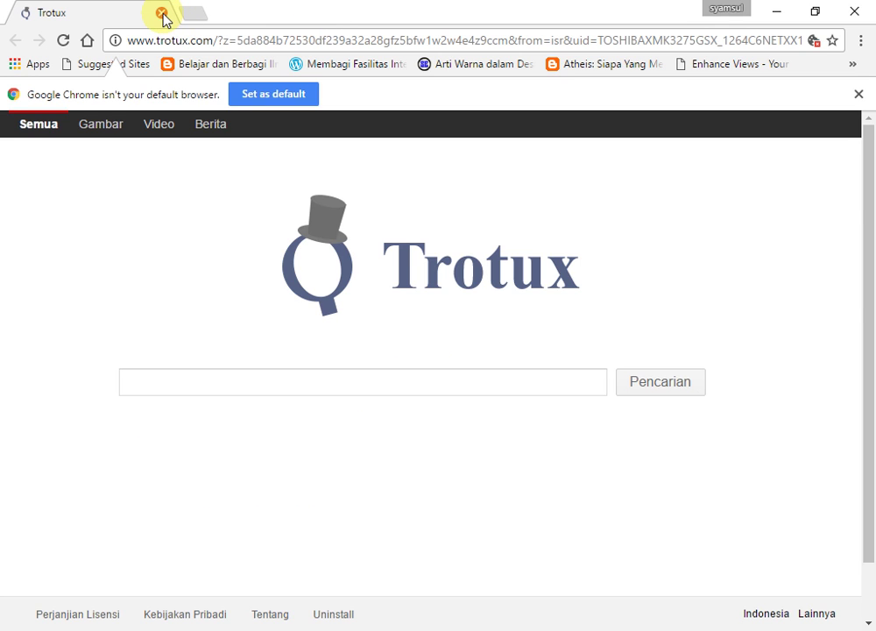
pyautogui.click(163, 13)
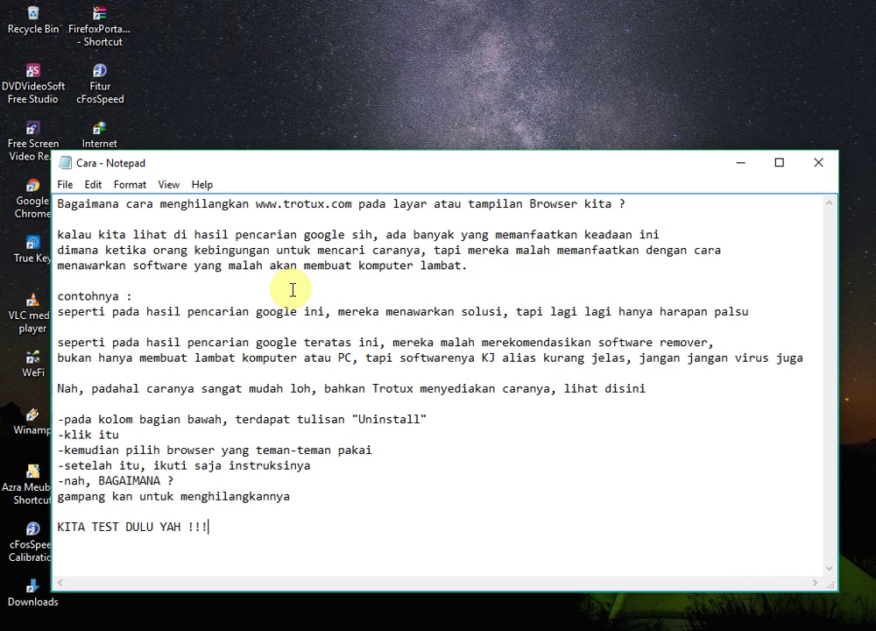
# Add the line "Restart Komputer atau PC, untuk melihat hasilnya" below the test heading, separated by a blank line.
pyautogui.press('Return')
pyautogui.press('Return')
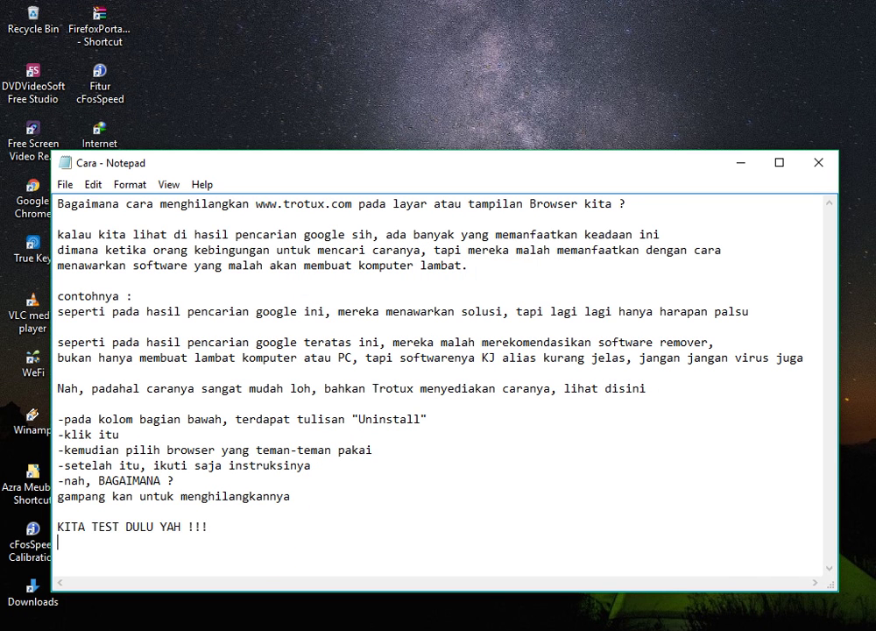
pyautogui.write('Restart Kompu')
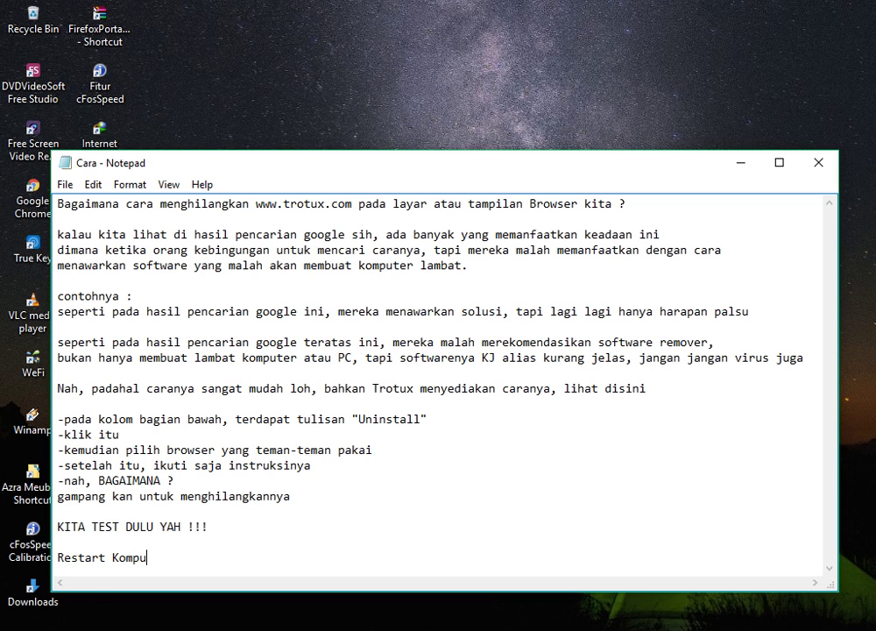
pyautogui.write('ter atau PC, untu')
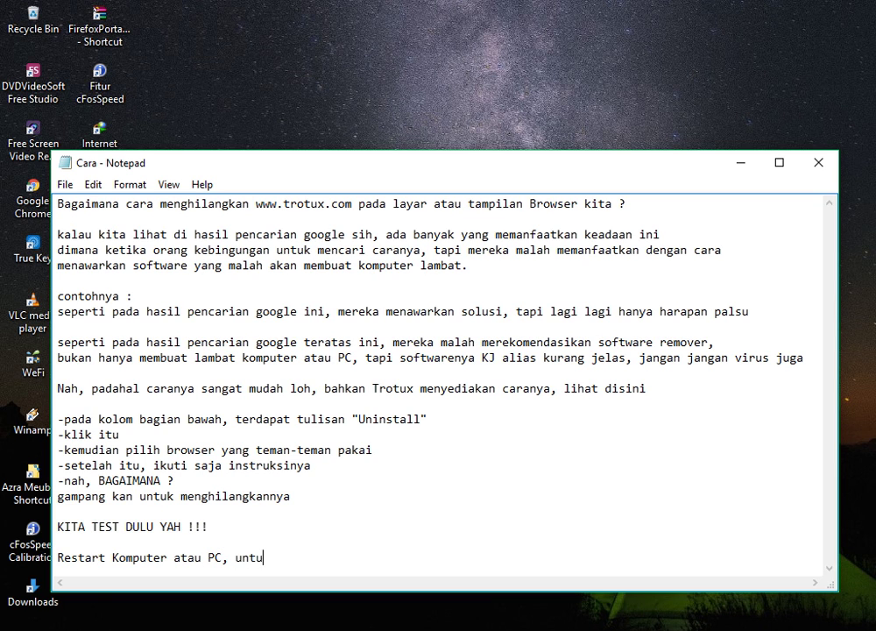
pyautogui.write('k melihat hasiln')
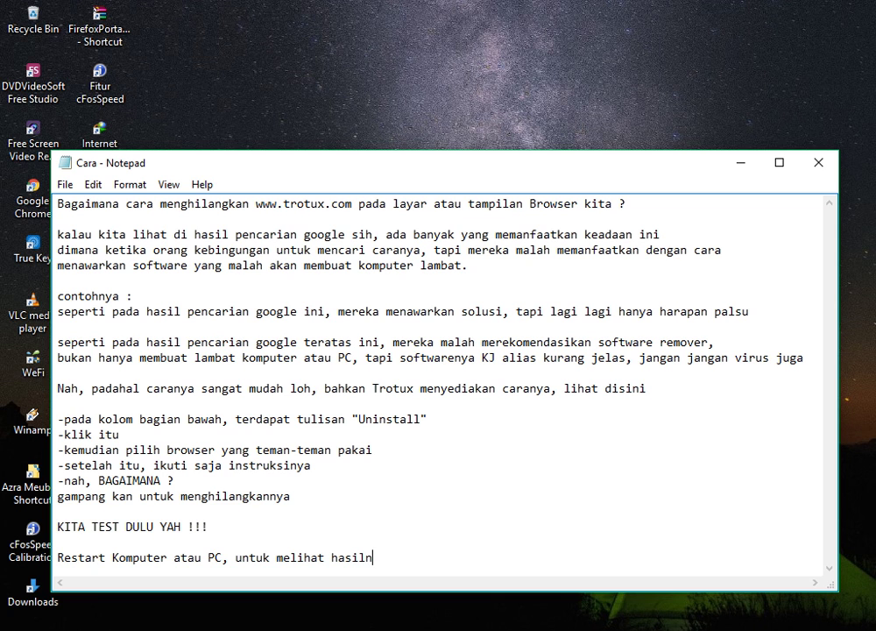
pyautogui.write('ya')
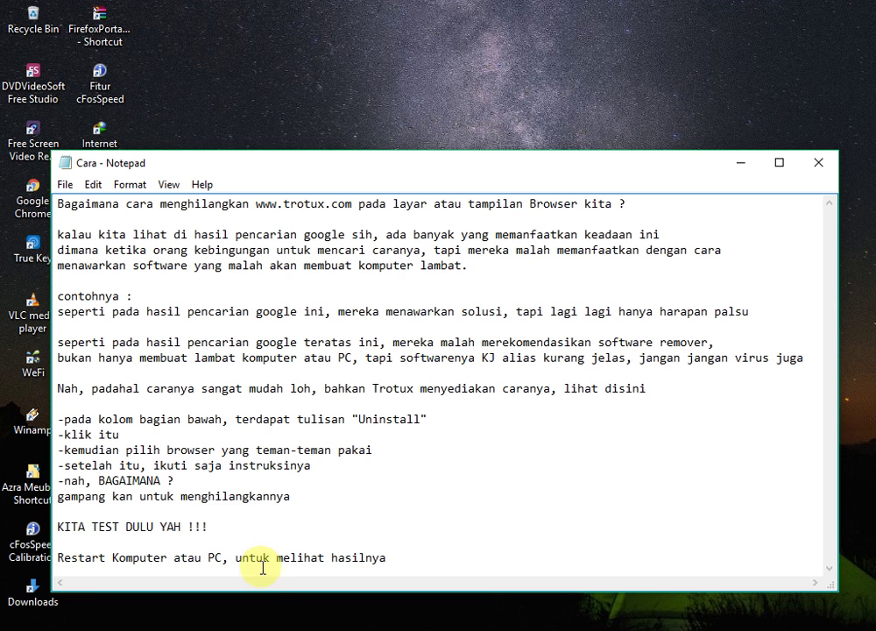
# Close the Winamp player and the Cara text document.
pyautogui.moveTo(269, 629)
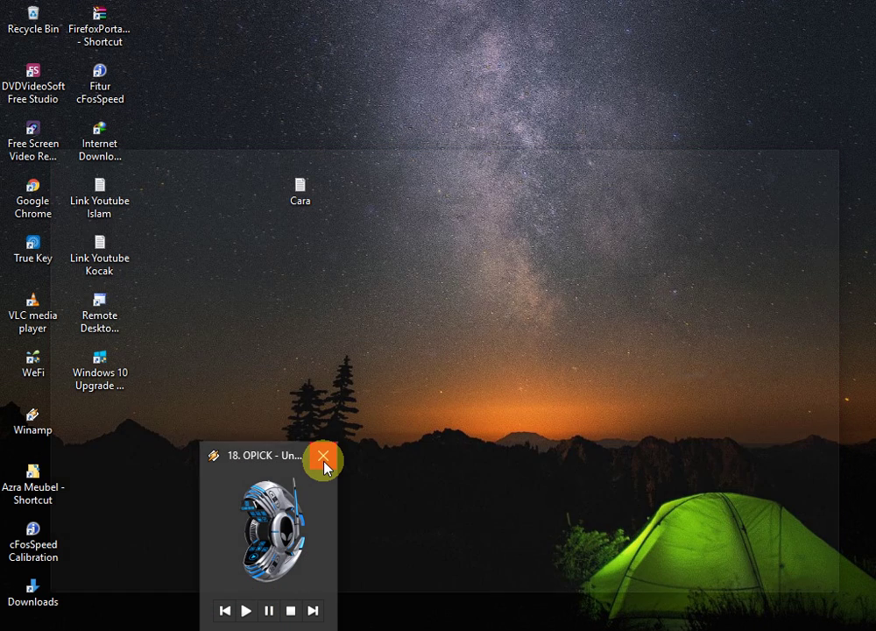
pyautogui.click(323, 456)
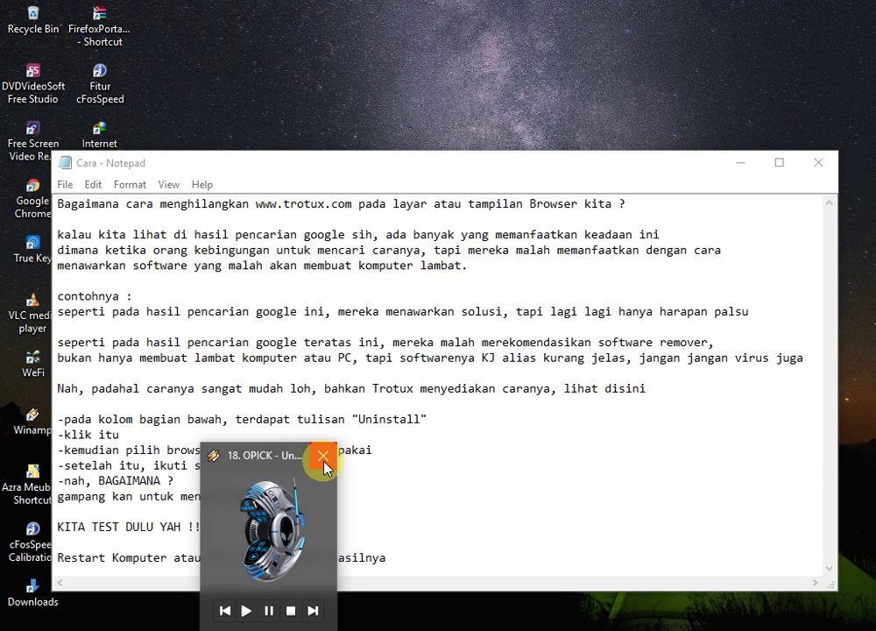
pyautogui.click(405, 556)
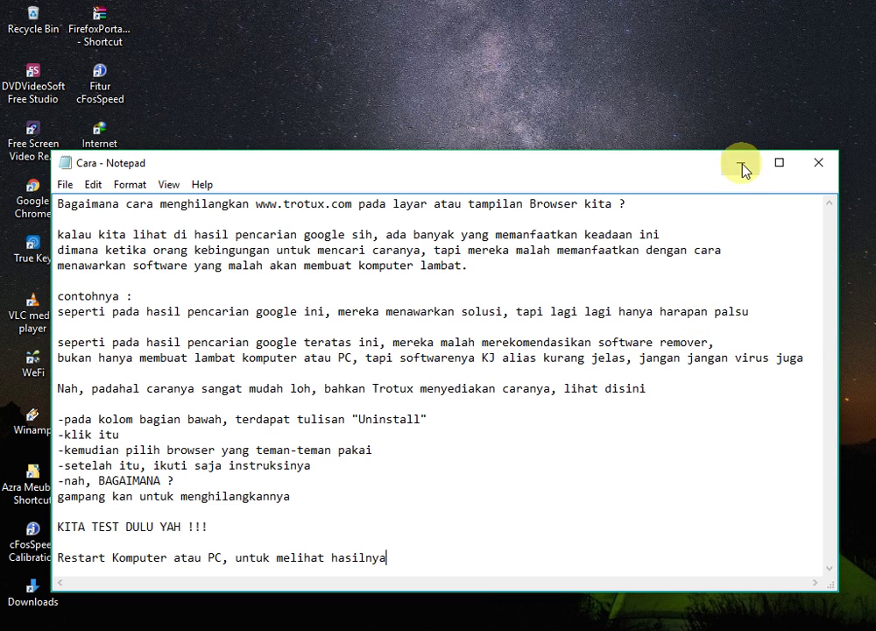
pyautogui.click(821, 164)
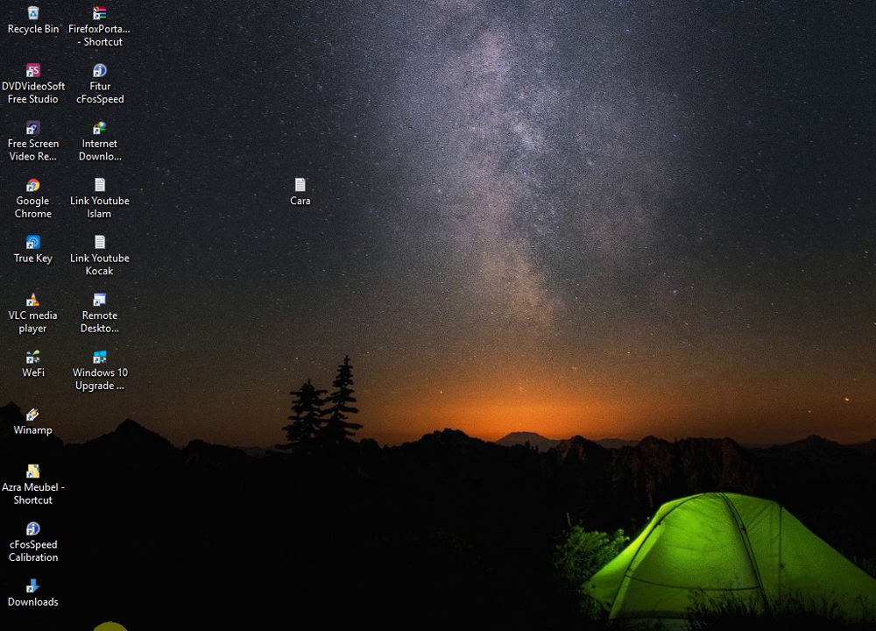
# Switch to the Edge window showing YouTube and try to close it with all its tabs.
pyautogui.click(108, 628)
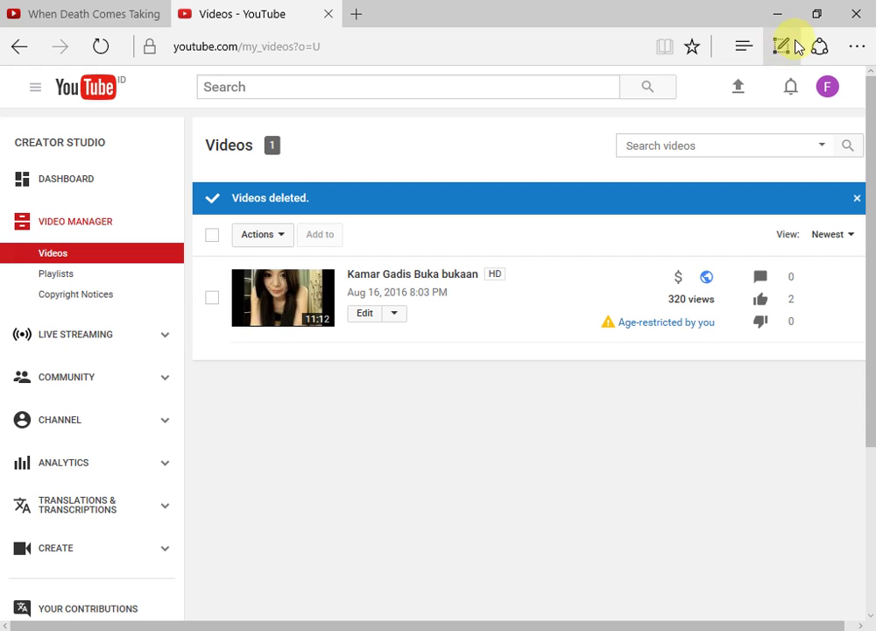
pyautogui.click(856, 16)
pyautogui.click(383, 372)
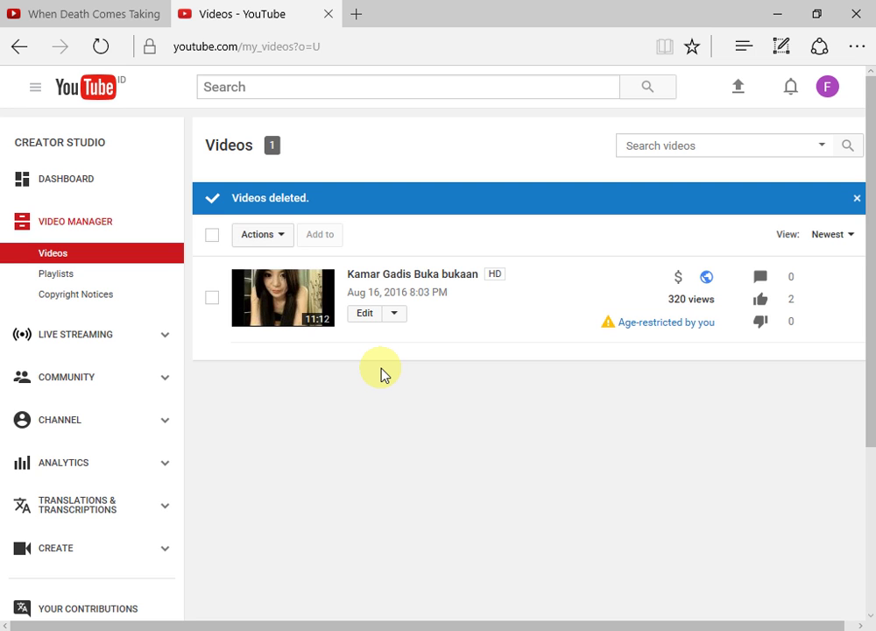
pyautogui.click(855, 14)
pyautogui.click(393, 368)
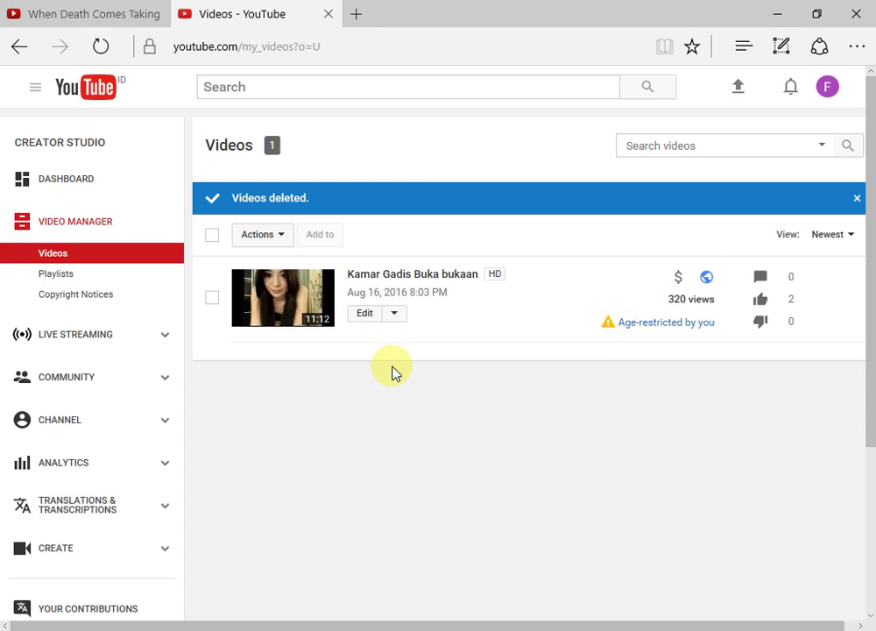
pyautogui.click(857, 16)
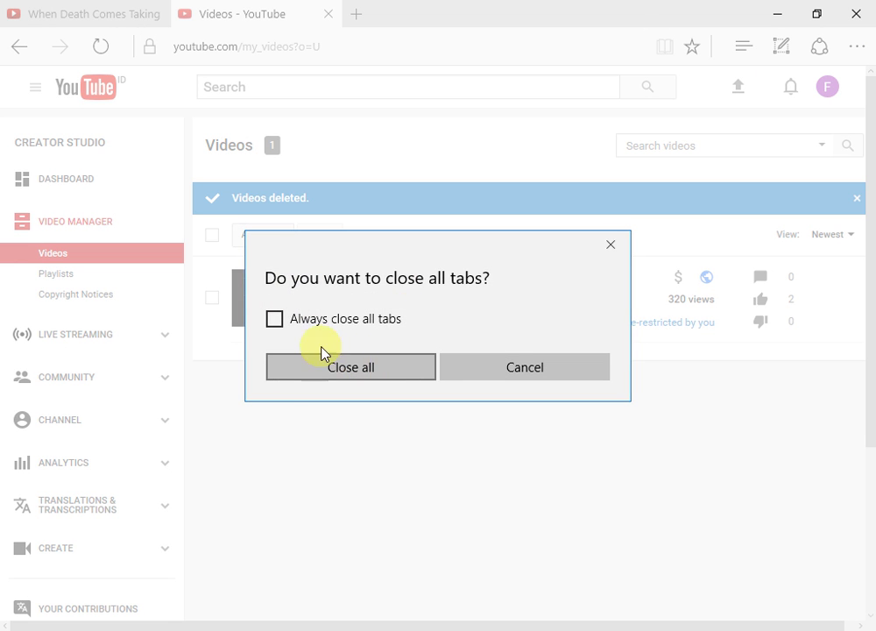
pyautogui.click(315, 329)
pyautogui.click(275, 320)
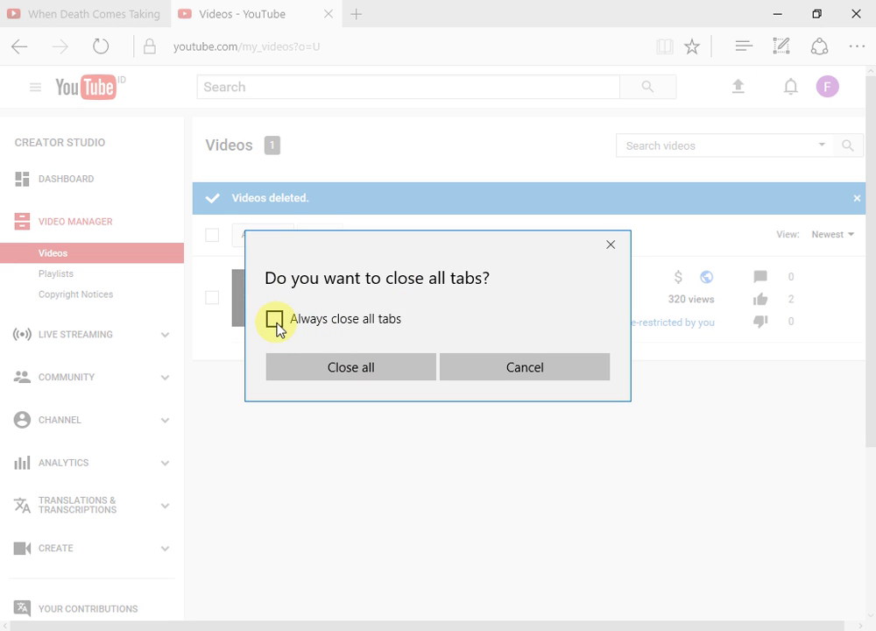
pyautogui.click(362, 370)
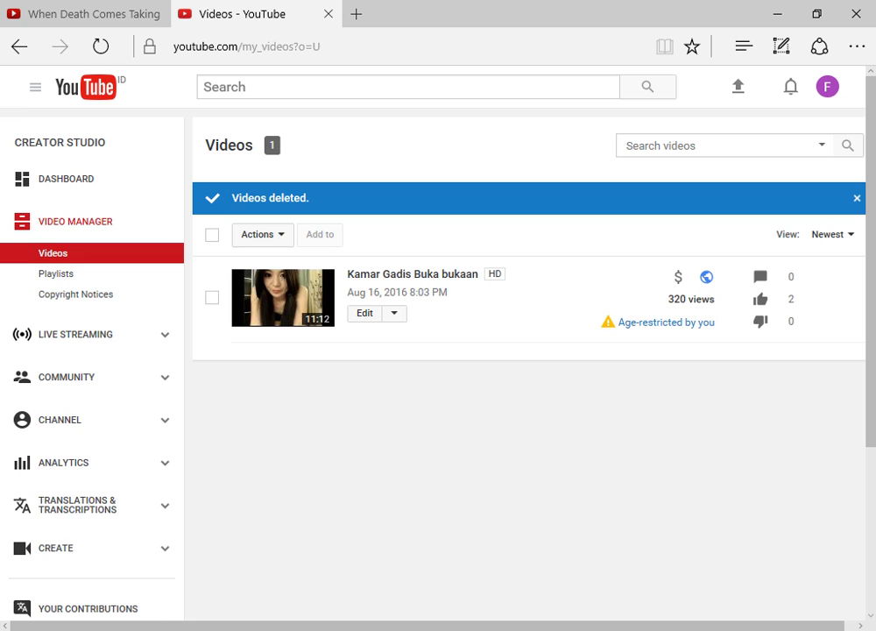
pyautogui.moveTo(110, 630)
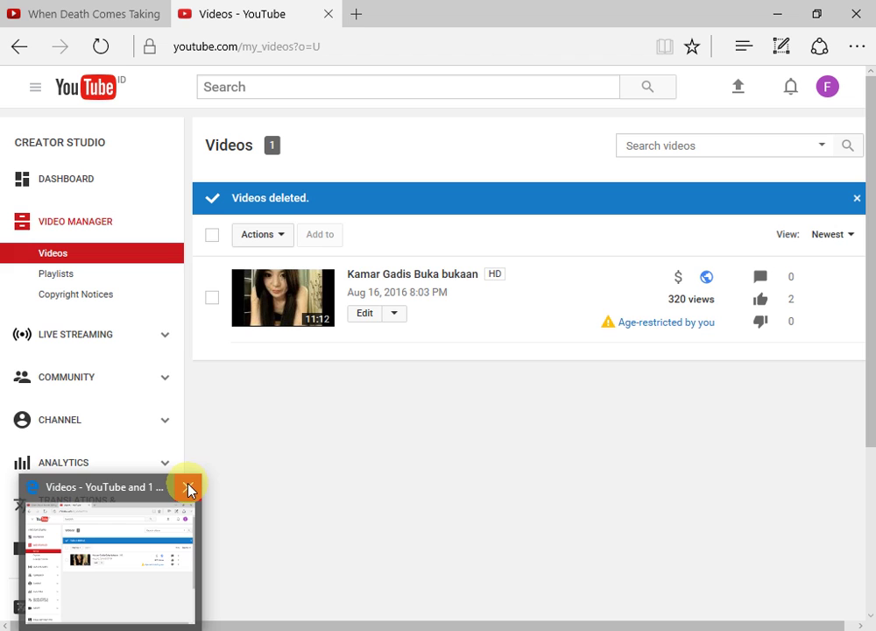
pyautogui.click(186, 485)
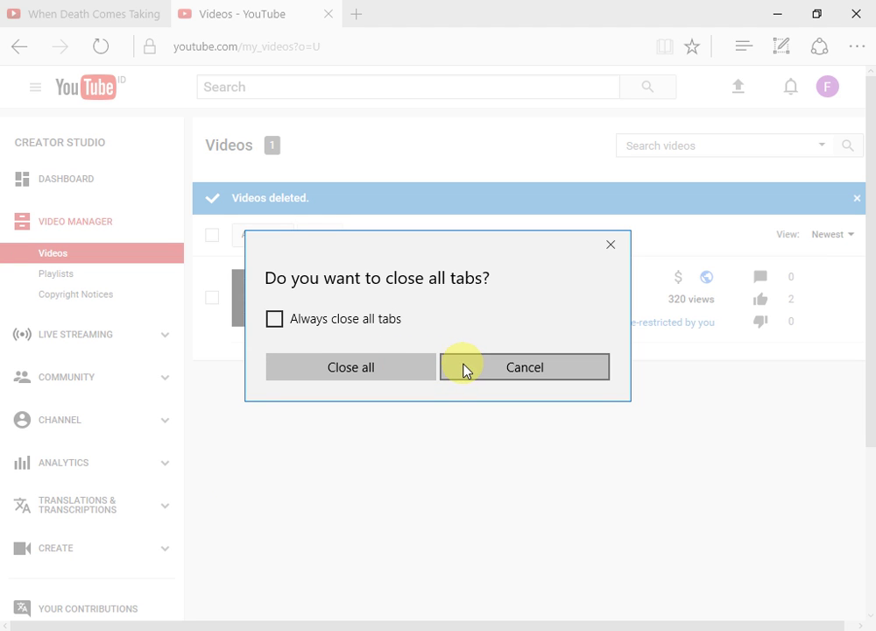
# Close the two YouTube tabs one by one and close the empty Edge window.
pyautogui.click(345, 23)
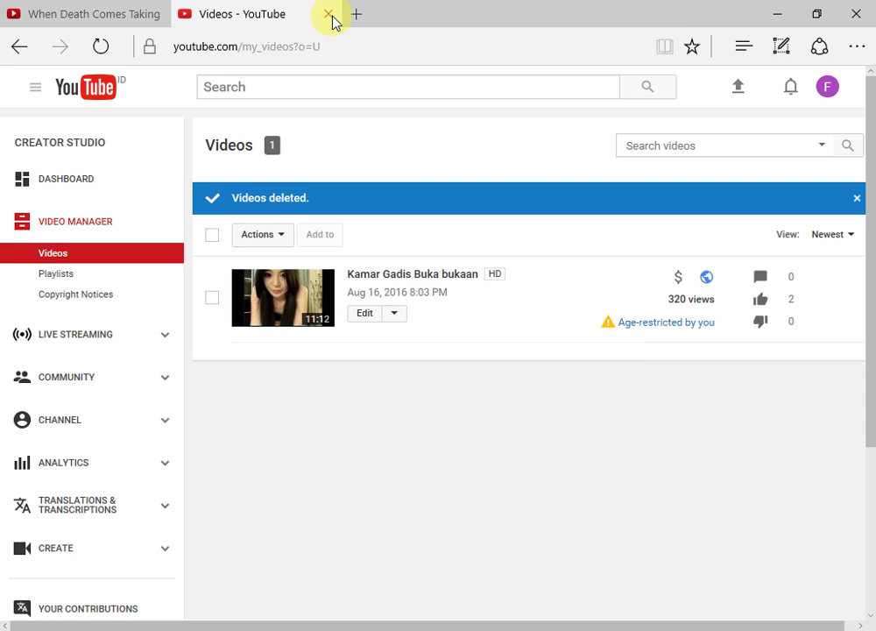
pyautogui.click(326, 14)
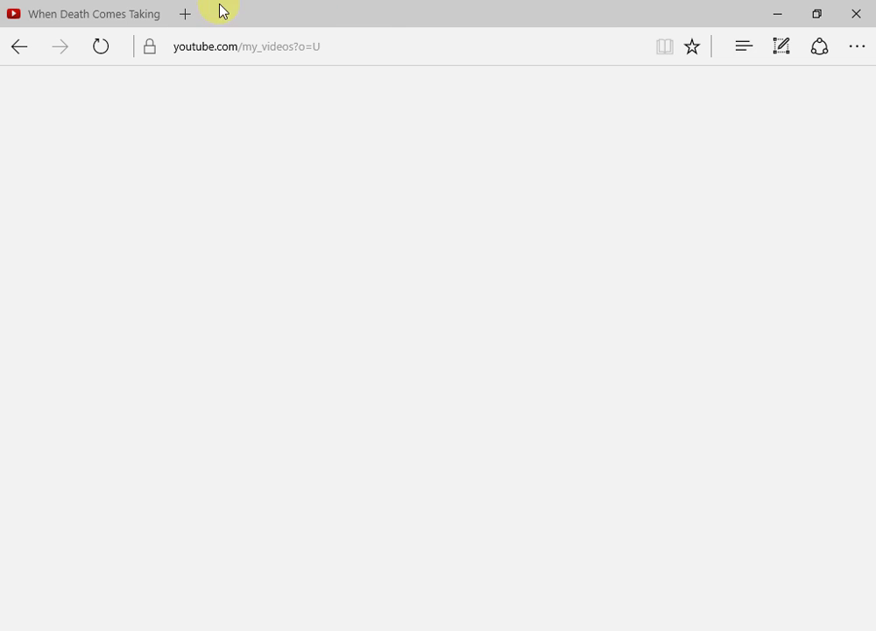
pyautogui.click(159, 16)
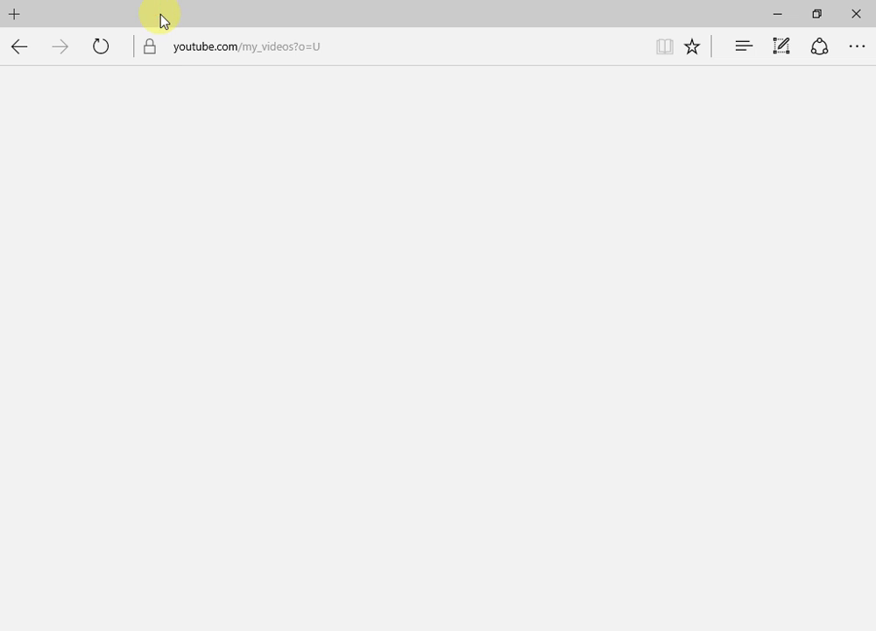
pyautogui.click(855, 18)
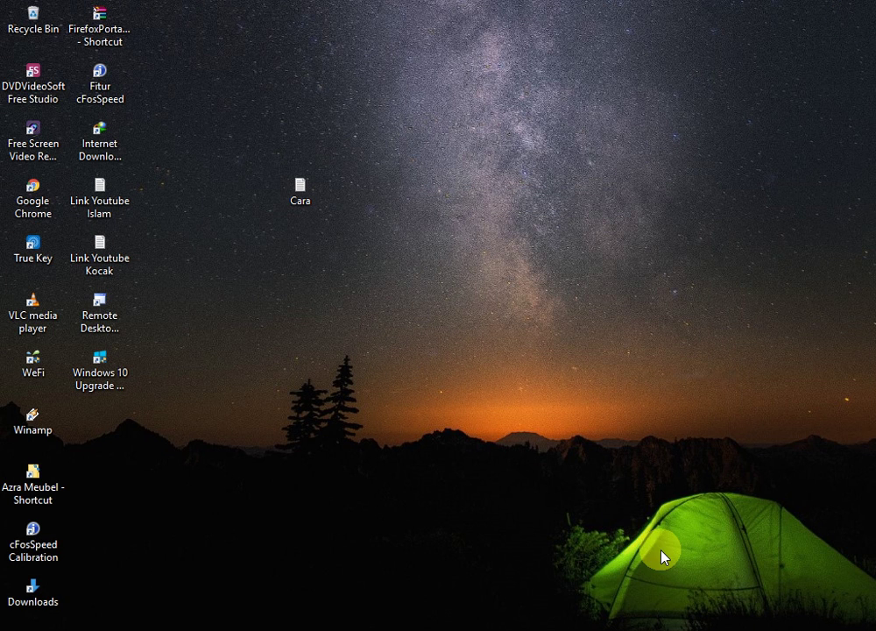
pyautogui.moveTo(699, 629)
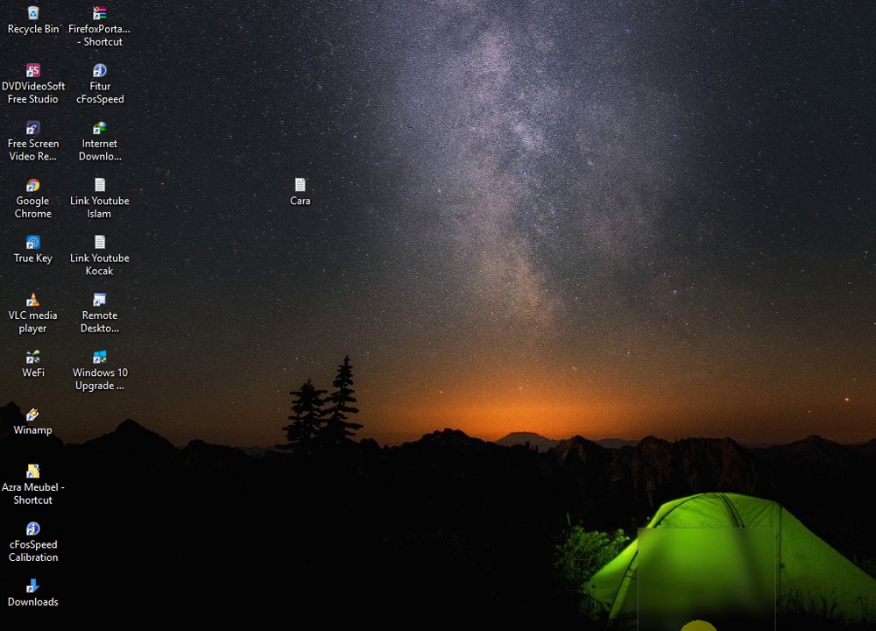